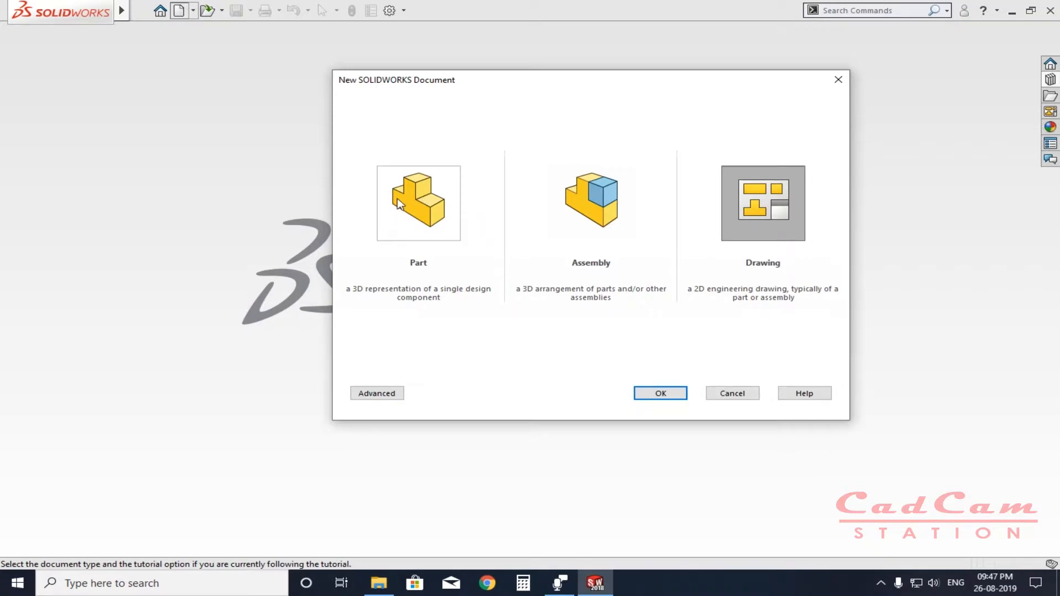
Step: Look through the MBD and Tutorial template sets, and create a new part from the standard Part template
left_click(377, 396)
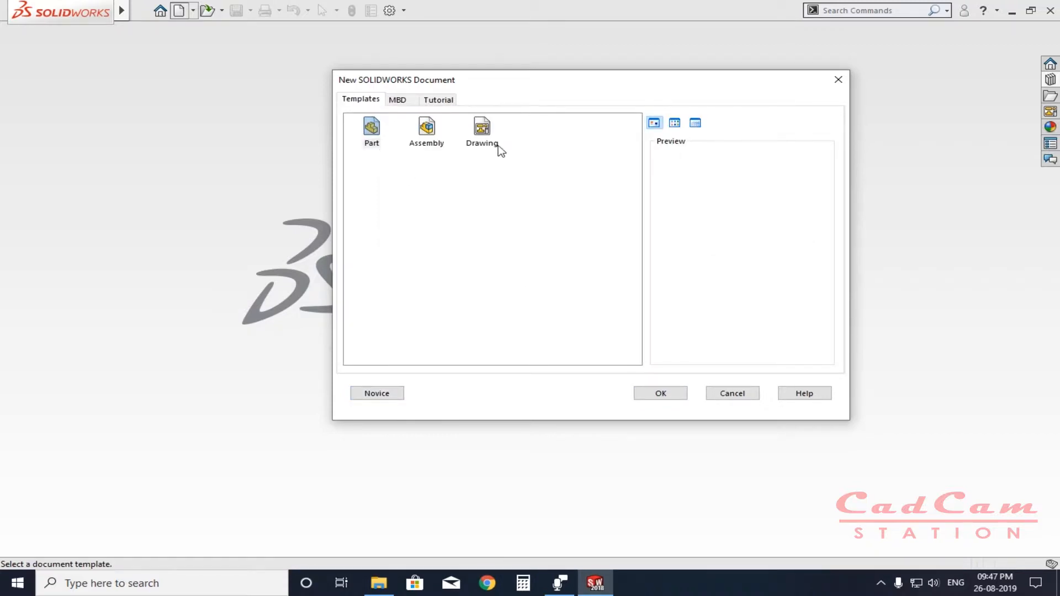
left_click(398, 102)
left_click(448, 102)
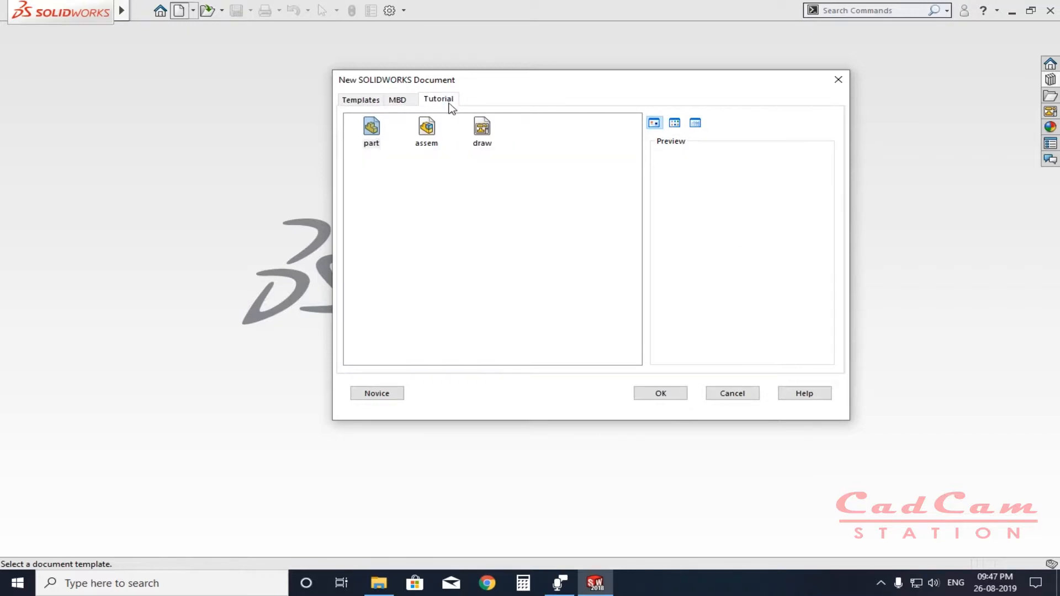
left_click(360, 103)
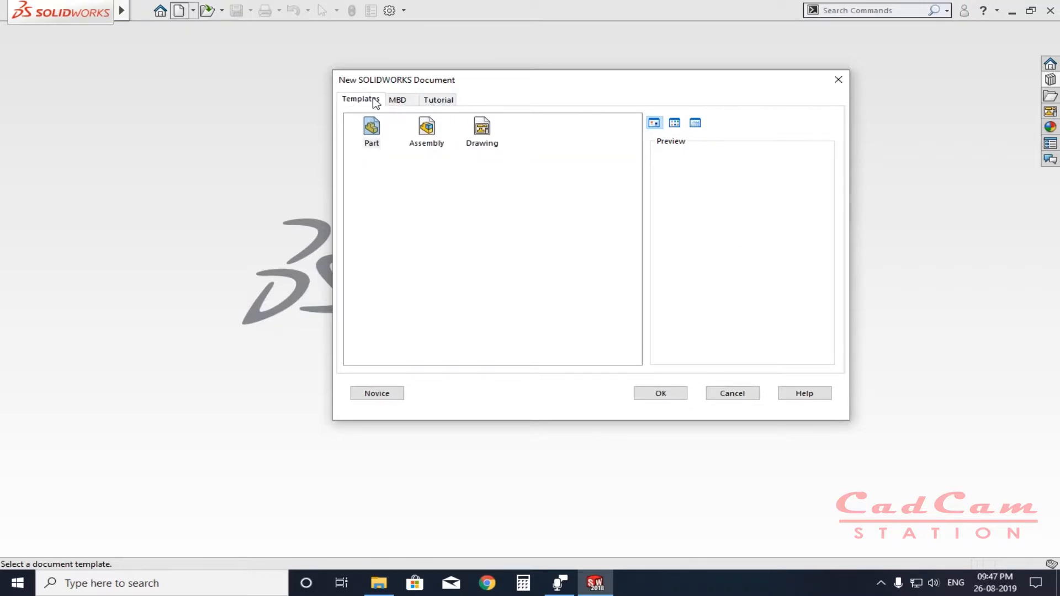
left_click(380, 133)
left_click(681, 394)
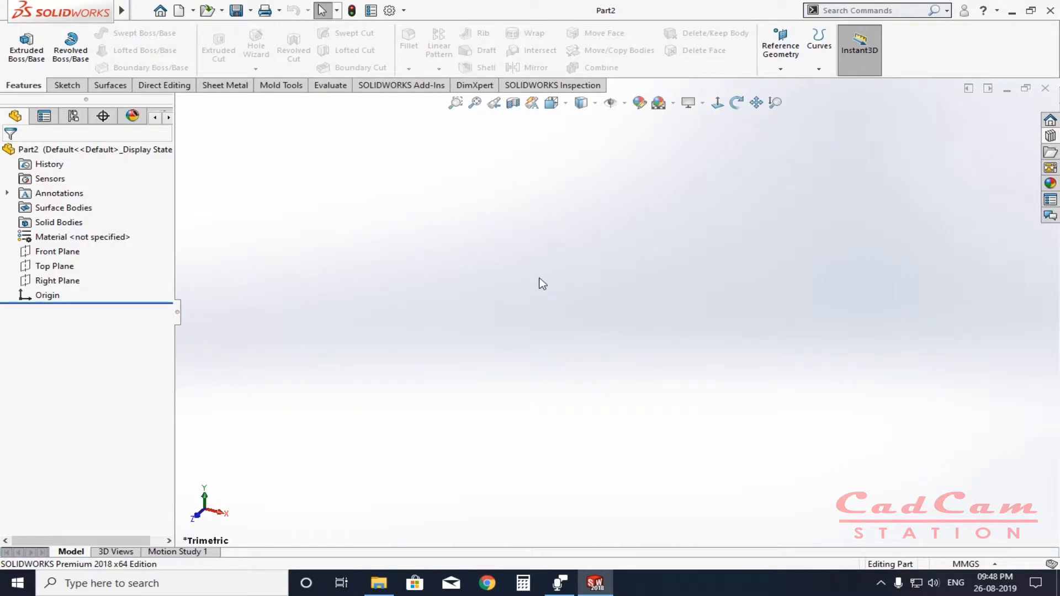
Step: Open the options and examine the Document Properties and the General, Drawings, Colors and Sketch pages of the system options
left_click(390, 11)
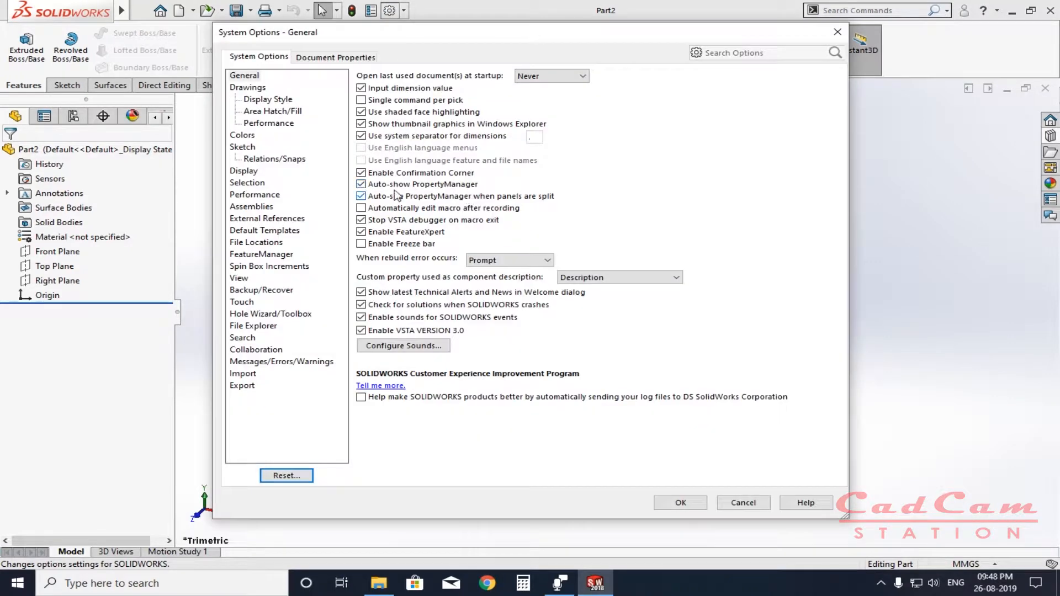
left_click_drag(418, 33, 473, 47)
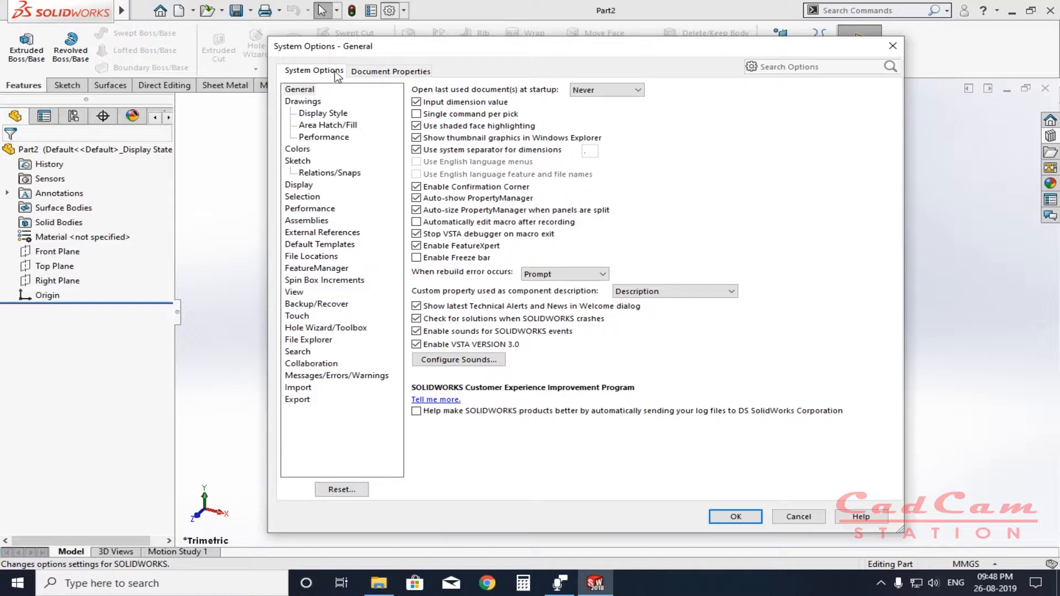
left_click(392, 72)
left_click(301, 72)
left_click(294, 89)
left_click(301, 101)
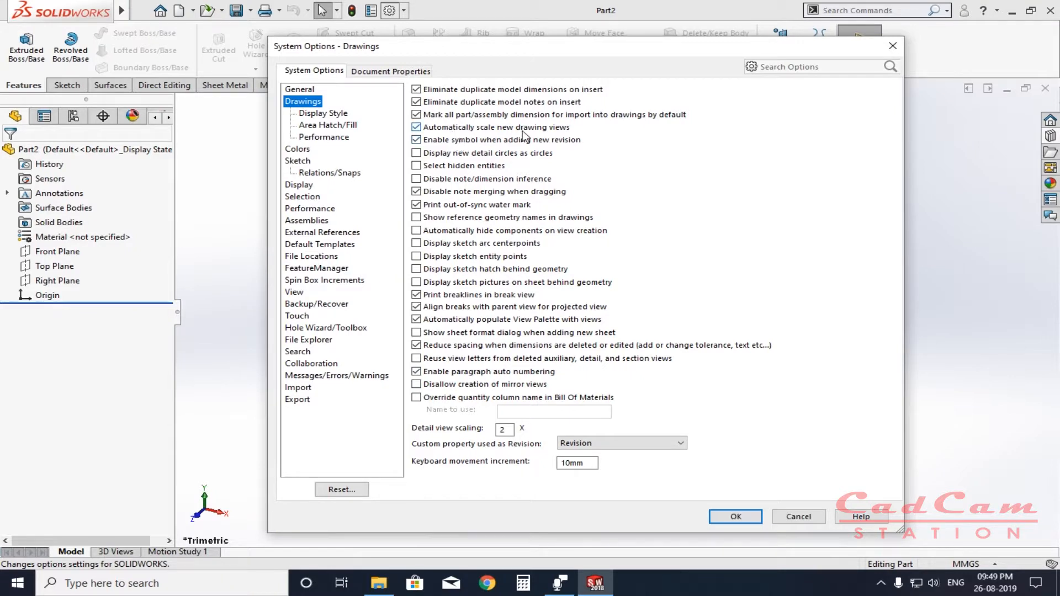
left_click(298, 149)
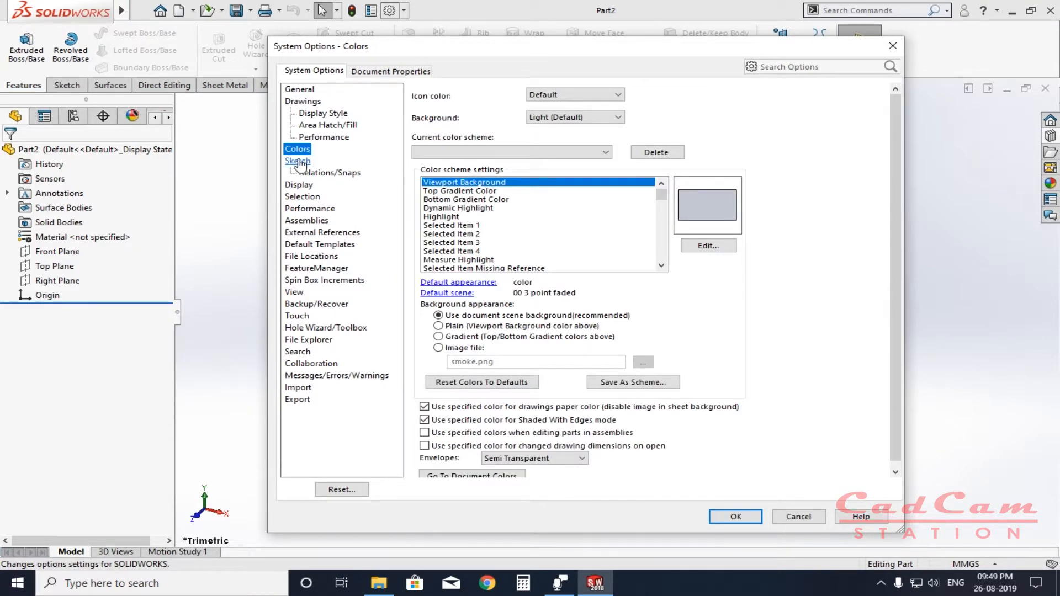
left_click(299, 162)
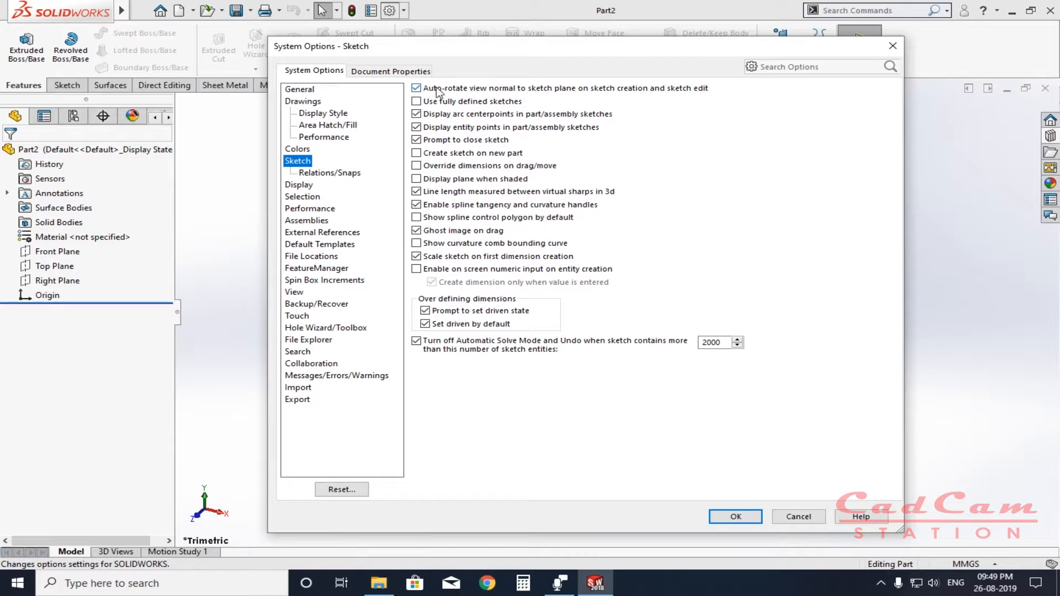
Step: Disable auto-rotating the view normal to the sketch plane on sketch creation and edit, and apply the system options
left_click(417, 88)
left_click(419, 89)
left_click(416, 89)
left_click(733, 517)
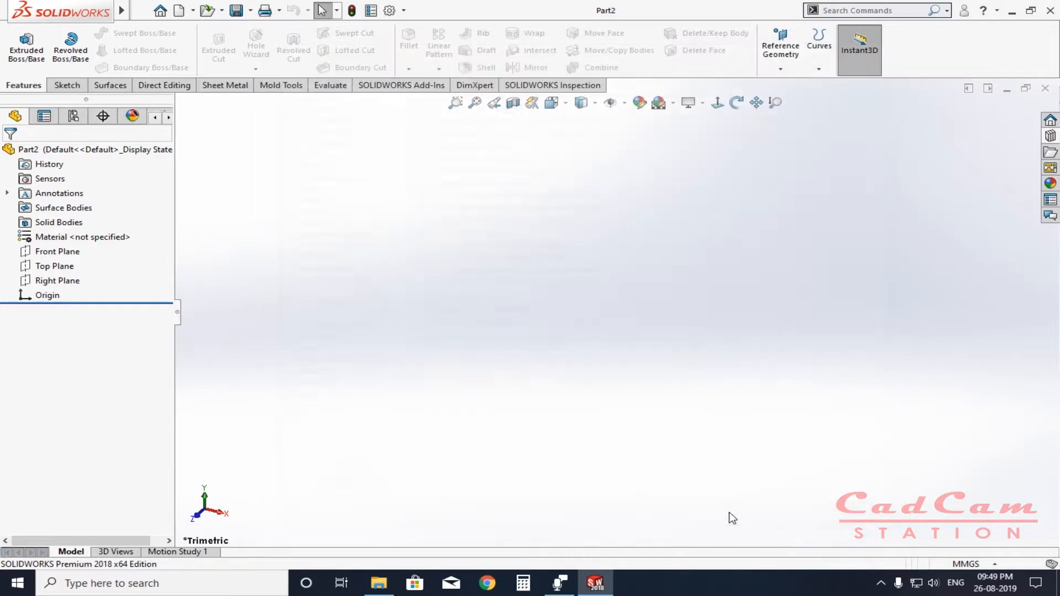
Step: Start a sketch on the Front Plane and draw a circle of about 58 mm radius centred on the origin
left_click(45, 248)
left_click(59, 227)
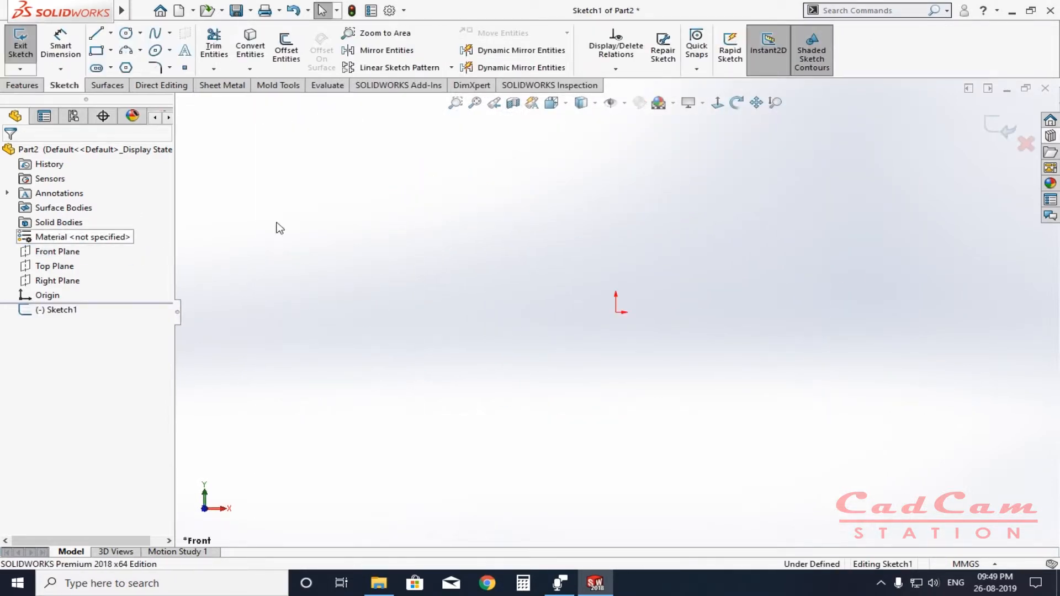
left_click(126, 34)
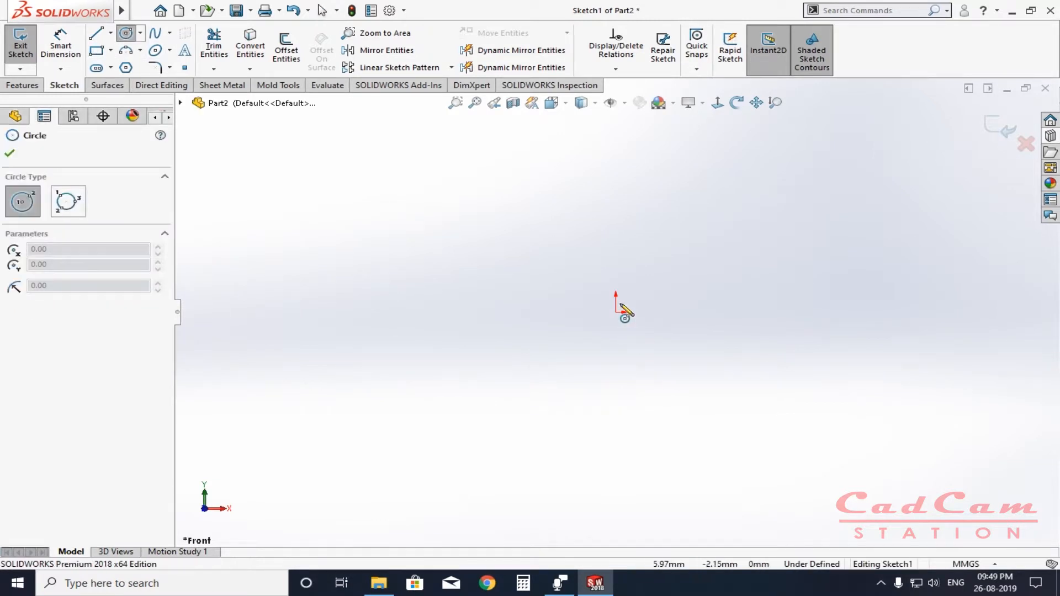
left_click_drag(616, 313, 723, 397)
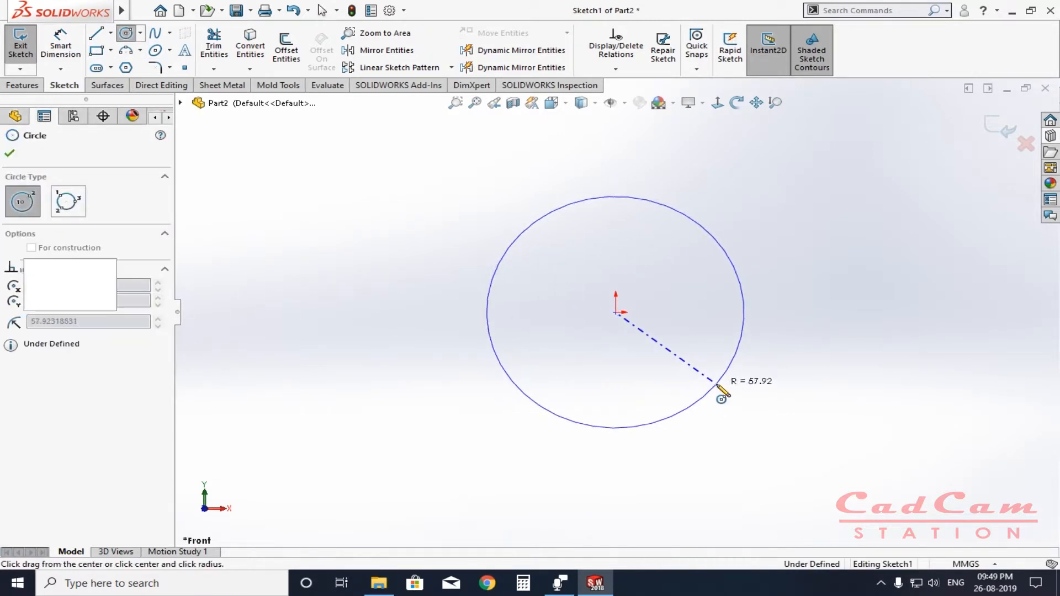
Step: Extrude the circle forward into a solid cylinder with Extruded Boss/Base
left_click(21, 86)
left_click(27, 47)
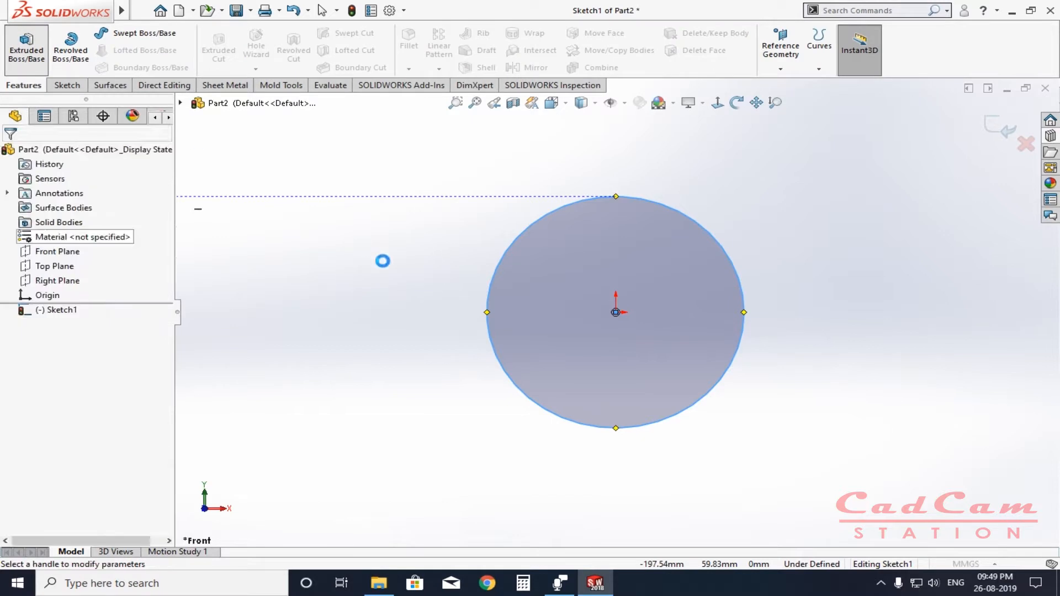
left_click_drag(602, 324, 353, 442)
left_click(10, 154)
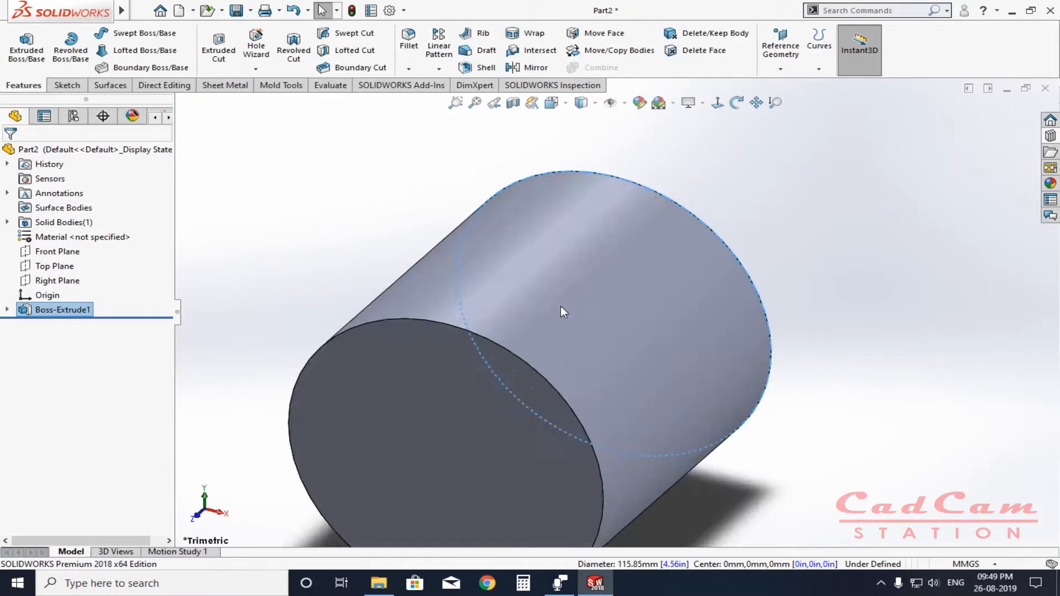
Step: Start a sketch on the cylinder's front circular face and orient the view normal to it
scroll(561, 305, "up", 3)
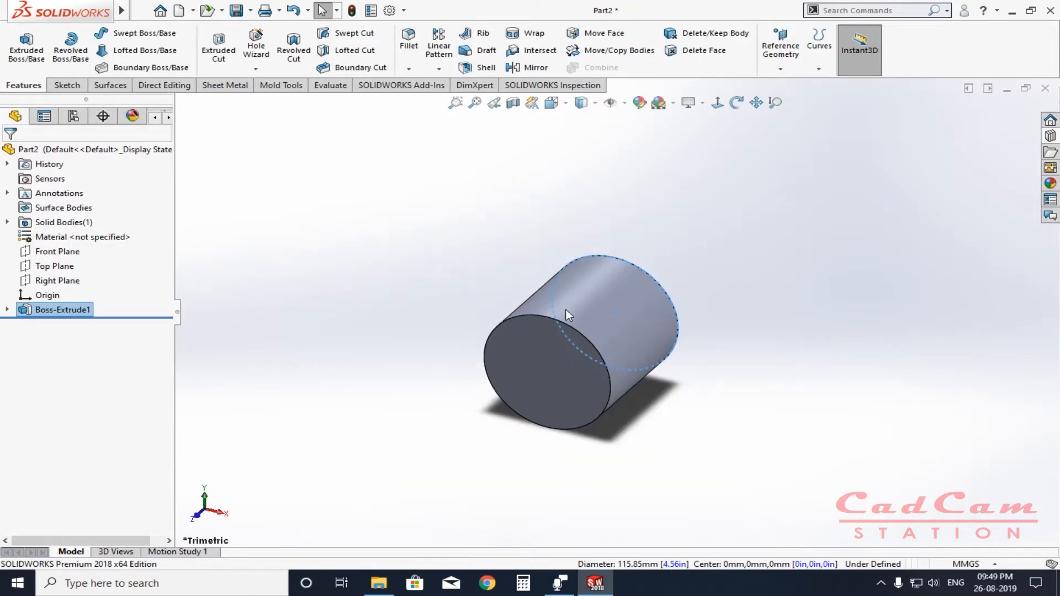
left_click(547, 366)
left_click(612, 325)
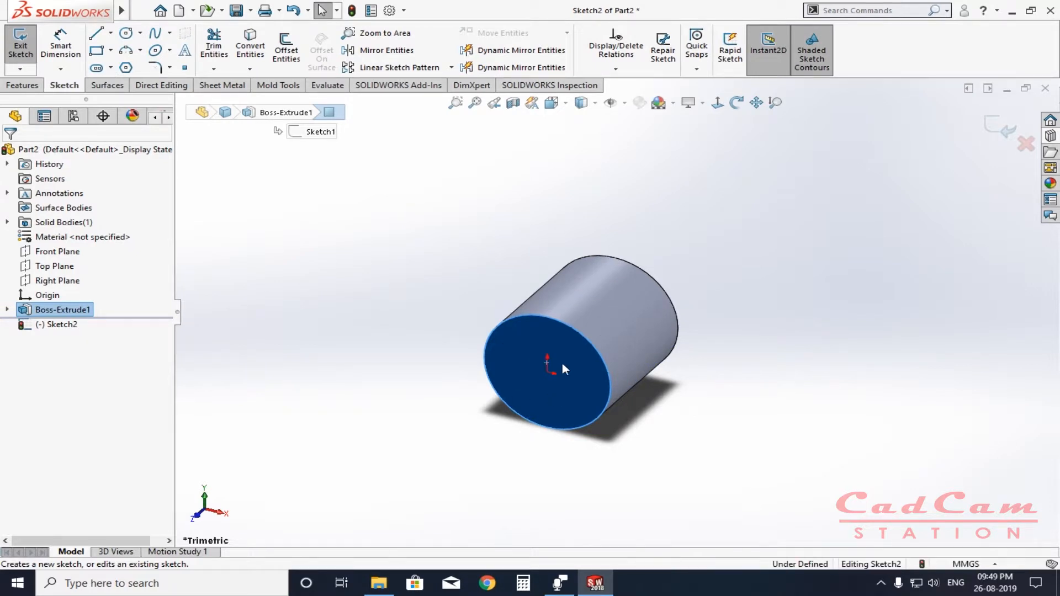
left_click(469, 408)
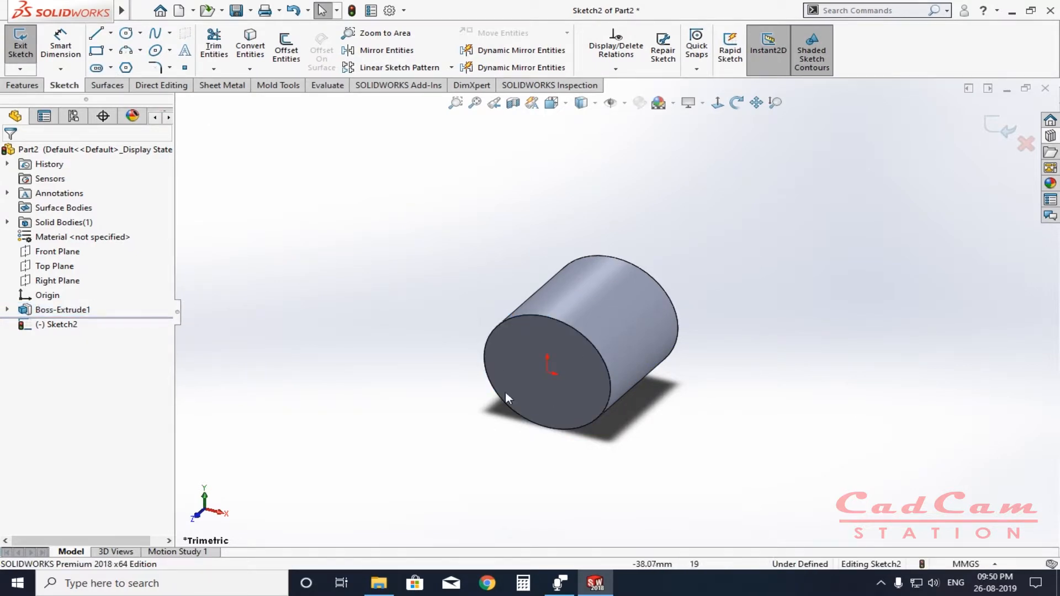
left_click(718, 103)
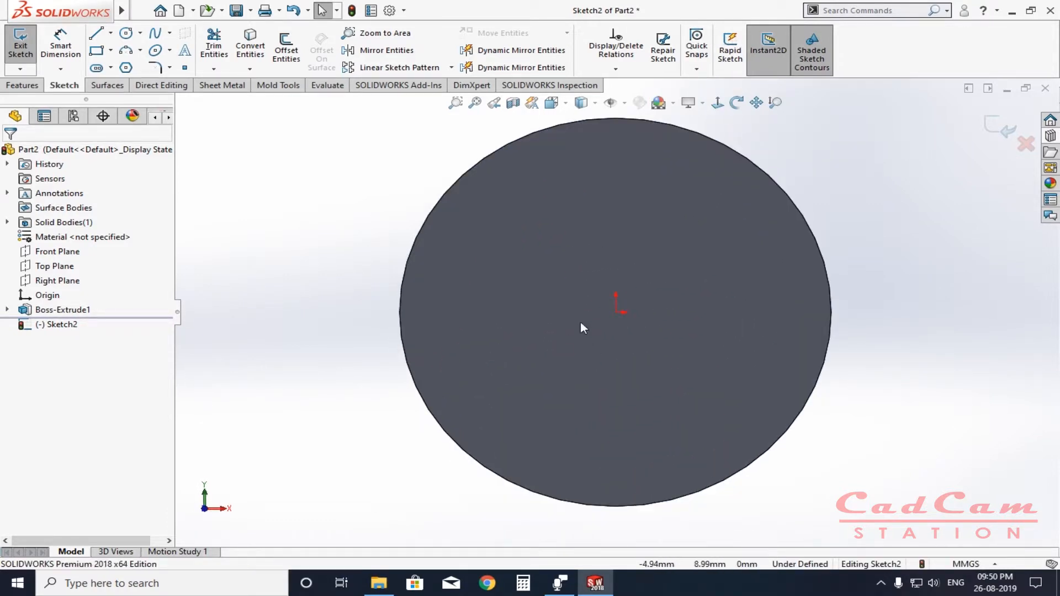
key("z")
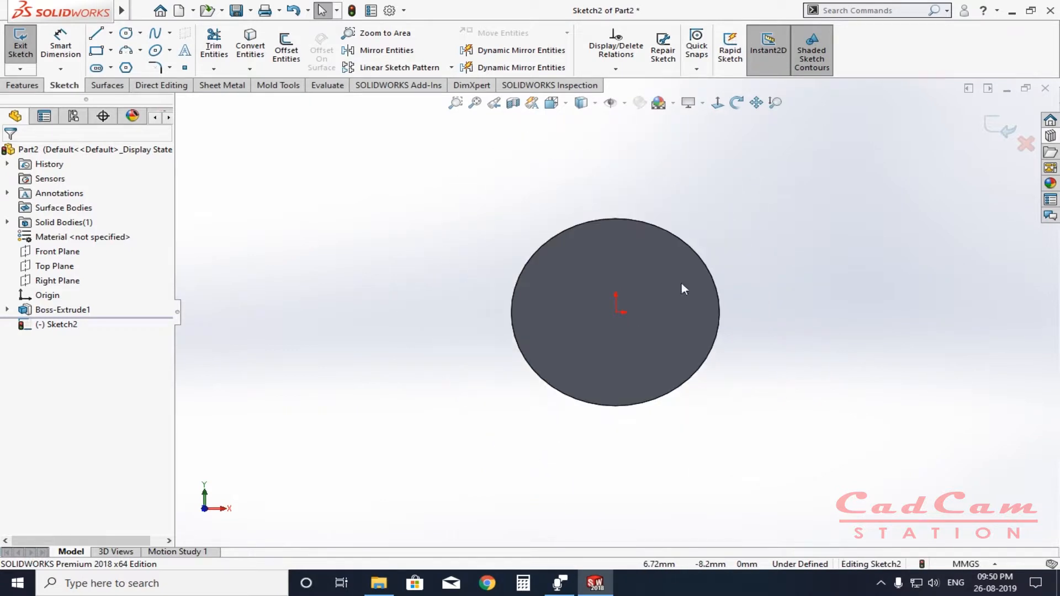
Step: Rotate the cylinder to an angled view and exit the empty sketch
left_click(737, 103)
left_click_drag(729, 313, 685, 365)
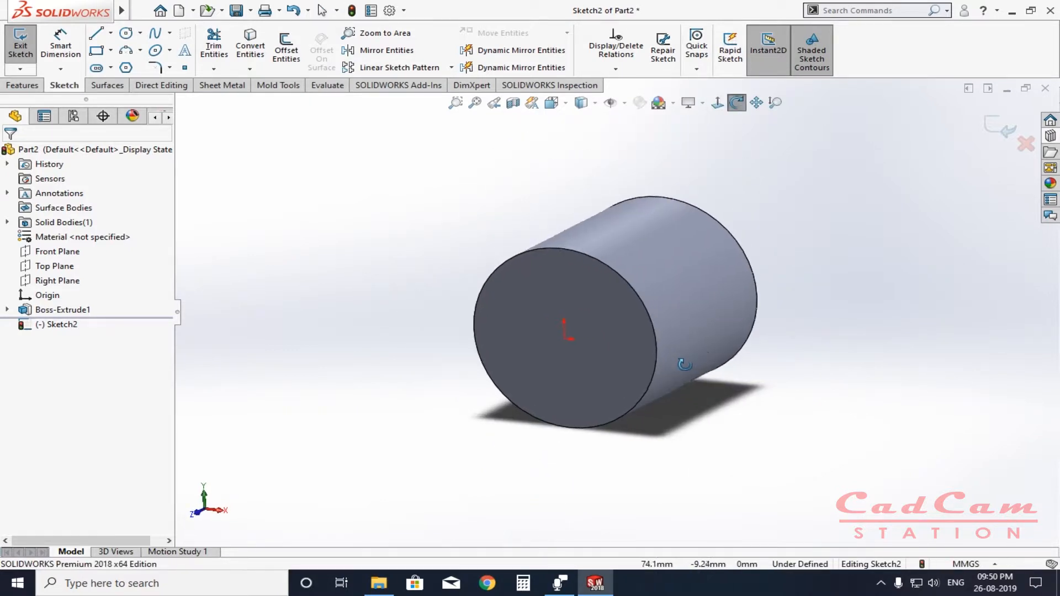
left_click(1006, 131)
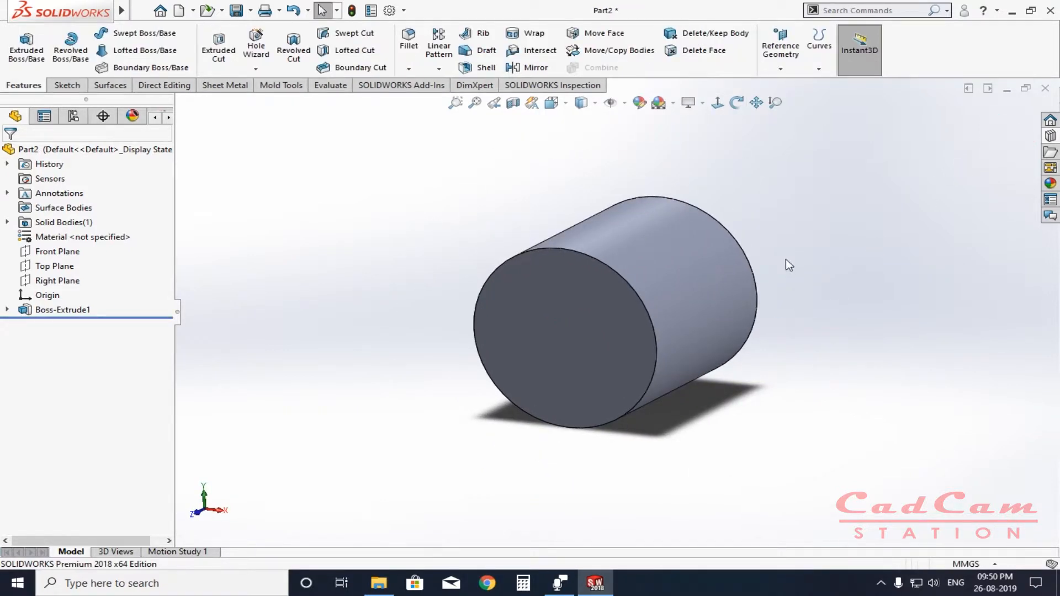
Step: Enable auto-rotating the view normal to the sketch plane on sketch creation and edit in the system options
left_click(389, 11)
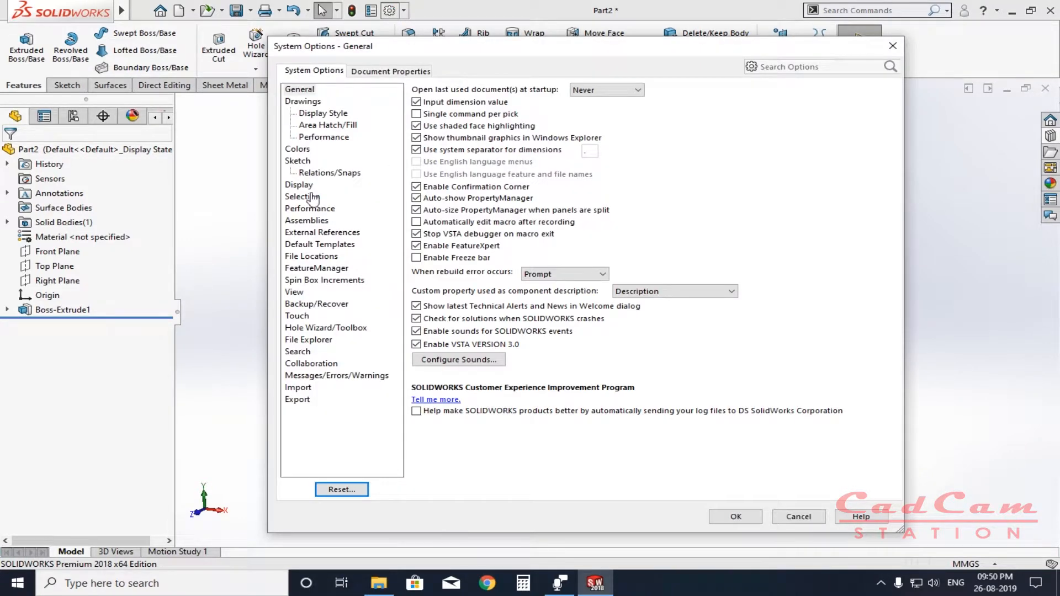
left_click(299, 161)
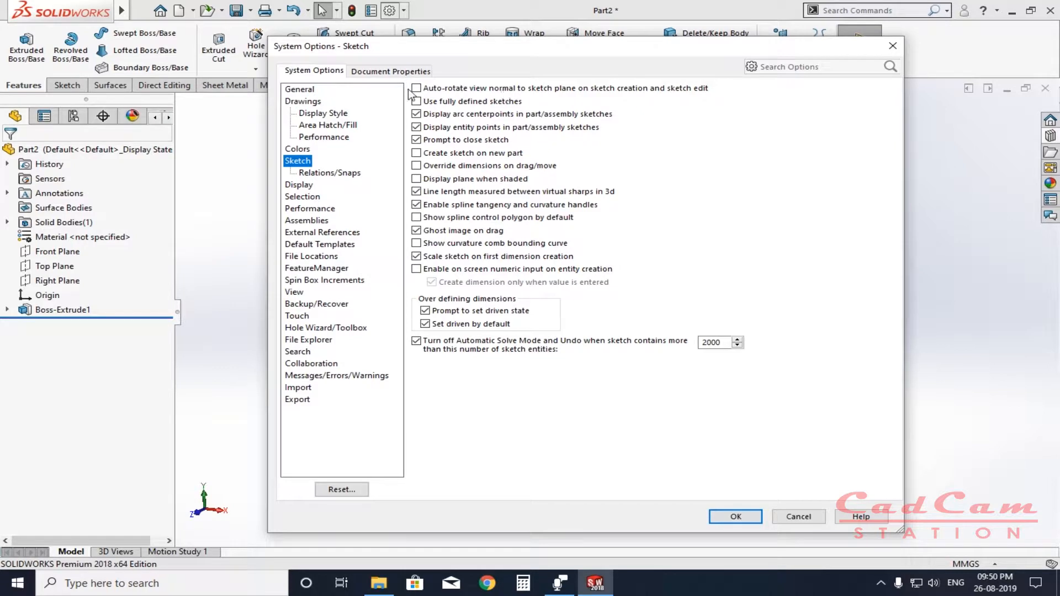
left_click(416, 88)
left_click(757, 513)
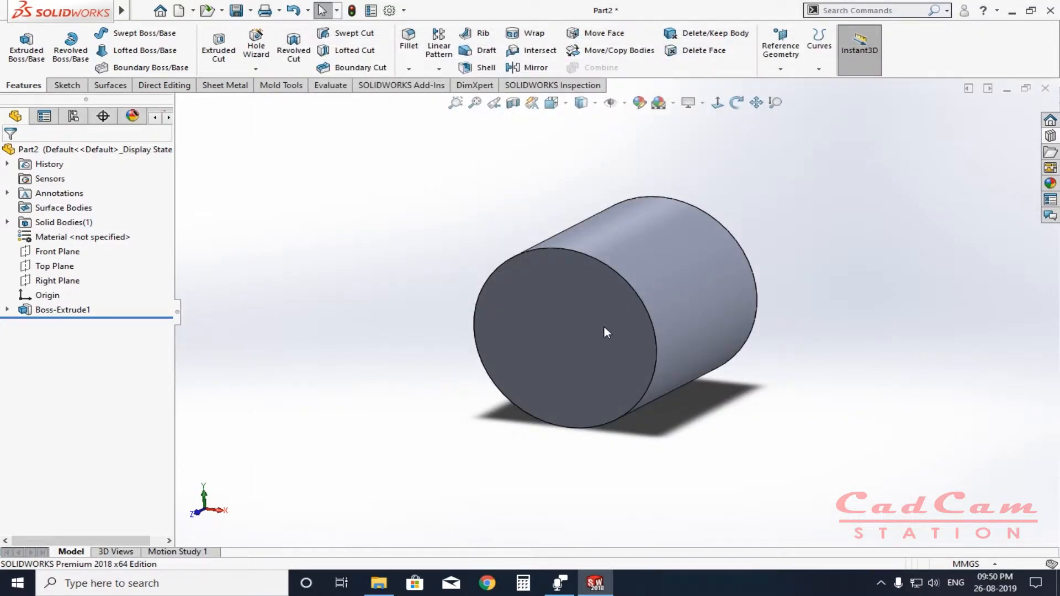
Step: Open another sketch on the cylinder's front face to test the automatic view rotation, and exit it empty
left_click(554, 317)
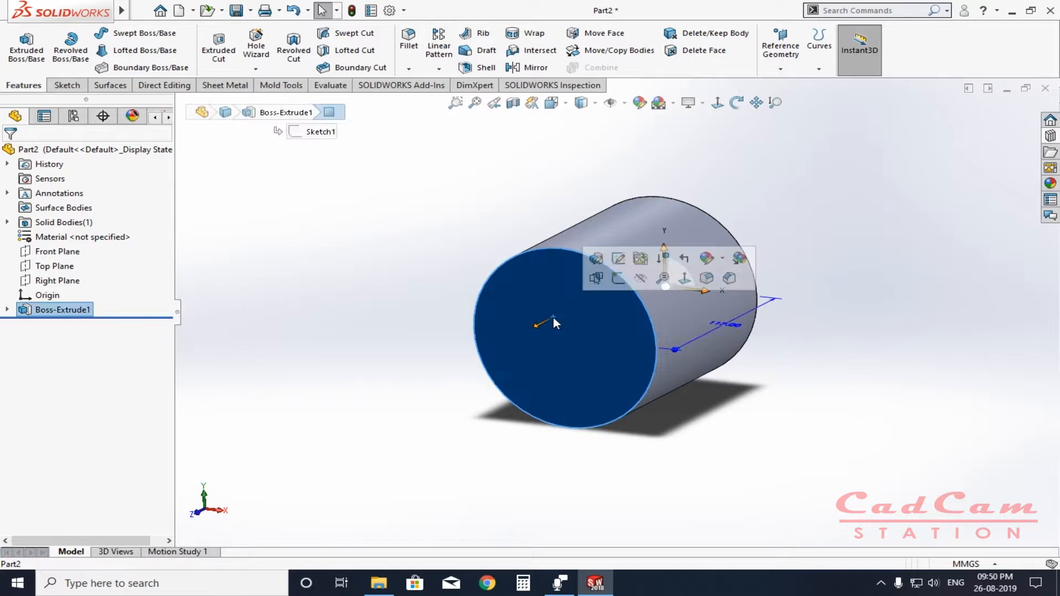
left_click(618, 279)
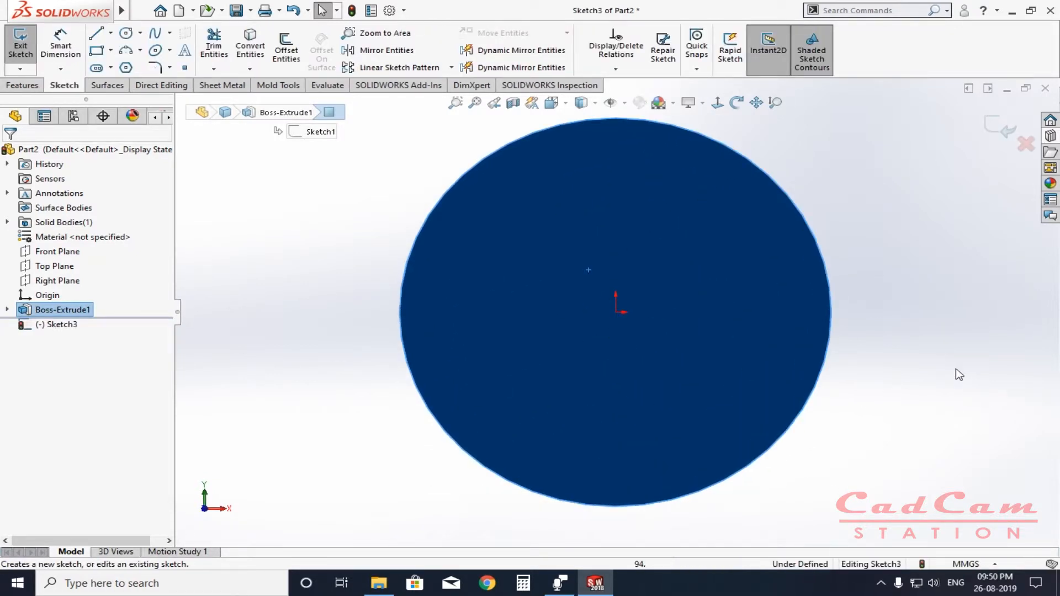
left_click(939, 370)
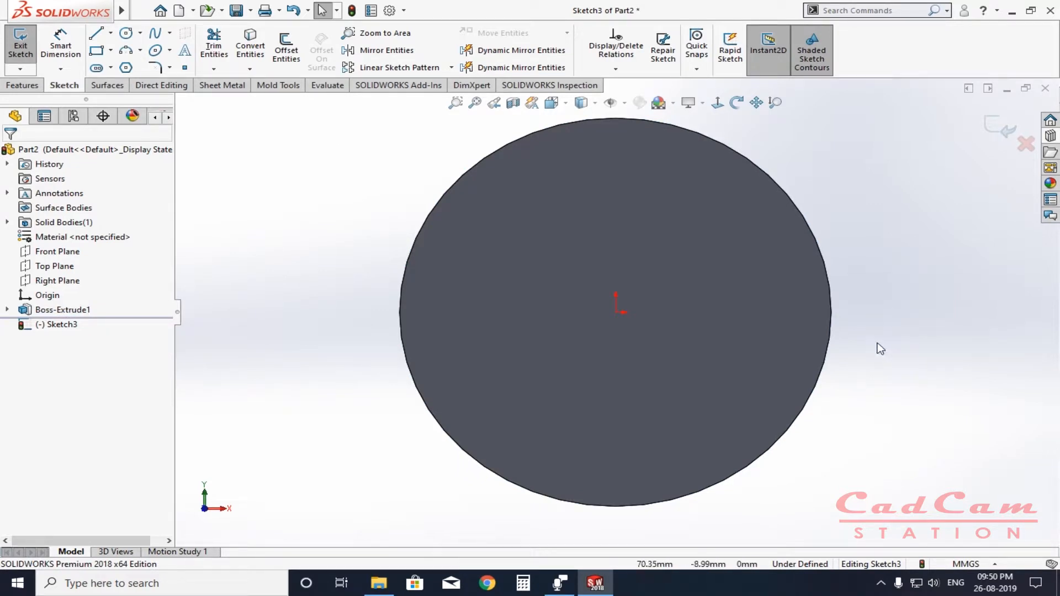
scroll(783, 342, "up", 3)
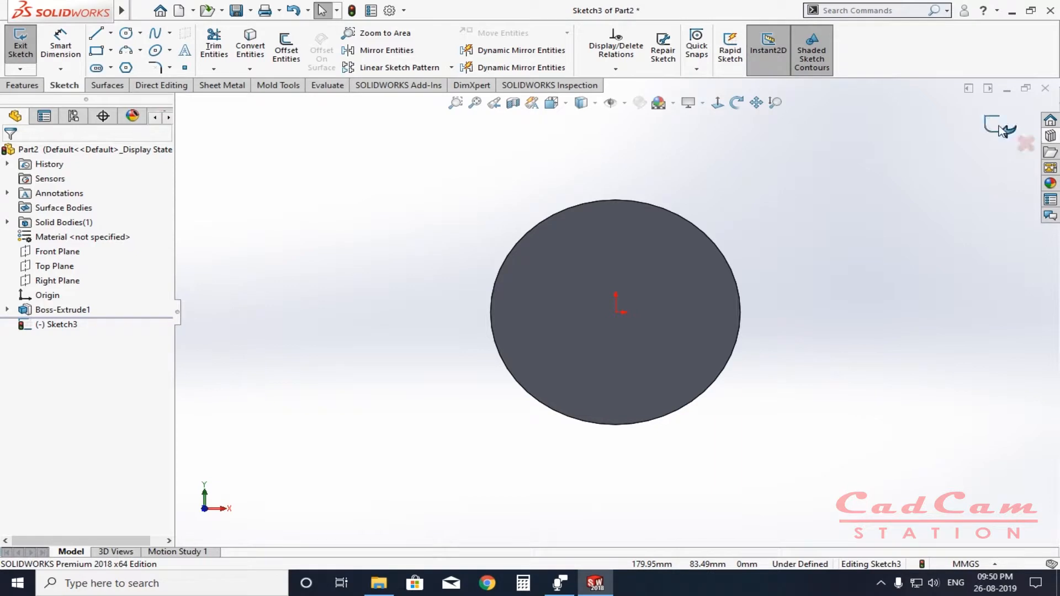
left_click(1006, 127)
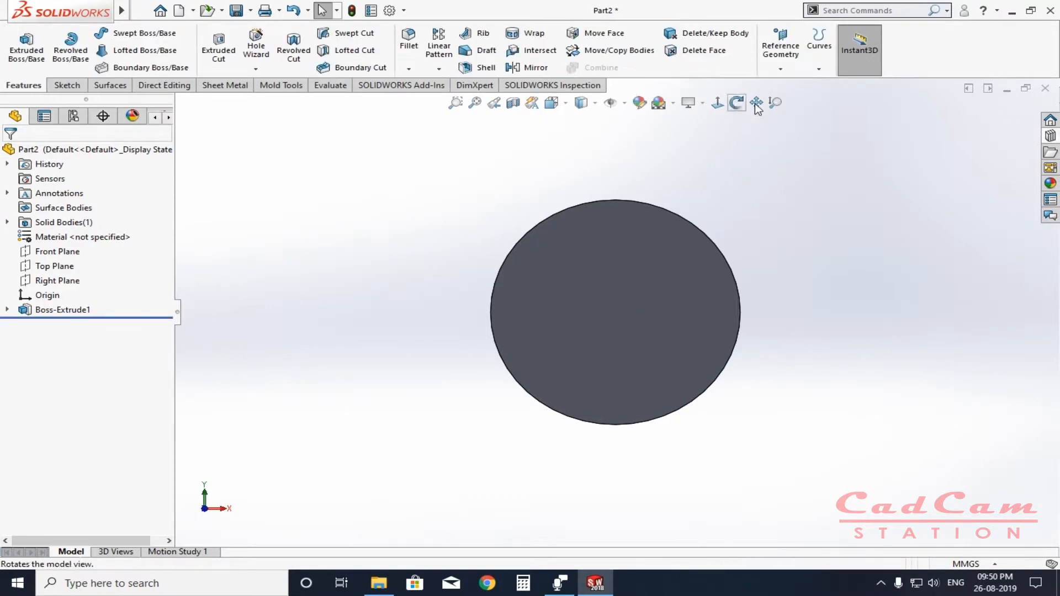
Step: Review the settings on the Sketch page of the system options and close the options
left_click(388, 10)
left_click(301, 161)
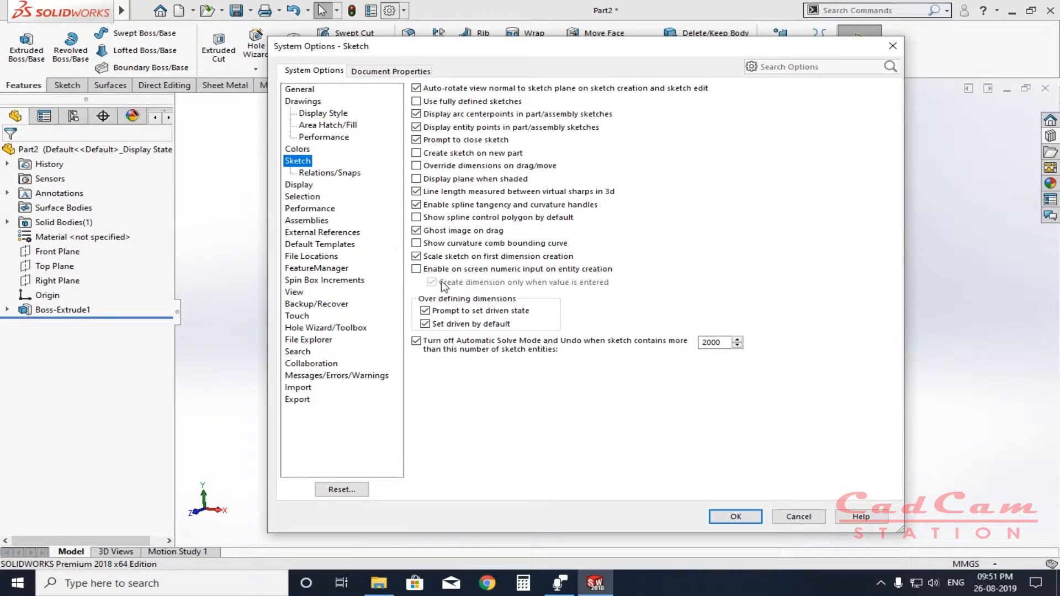
left_click(736, 517)
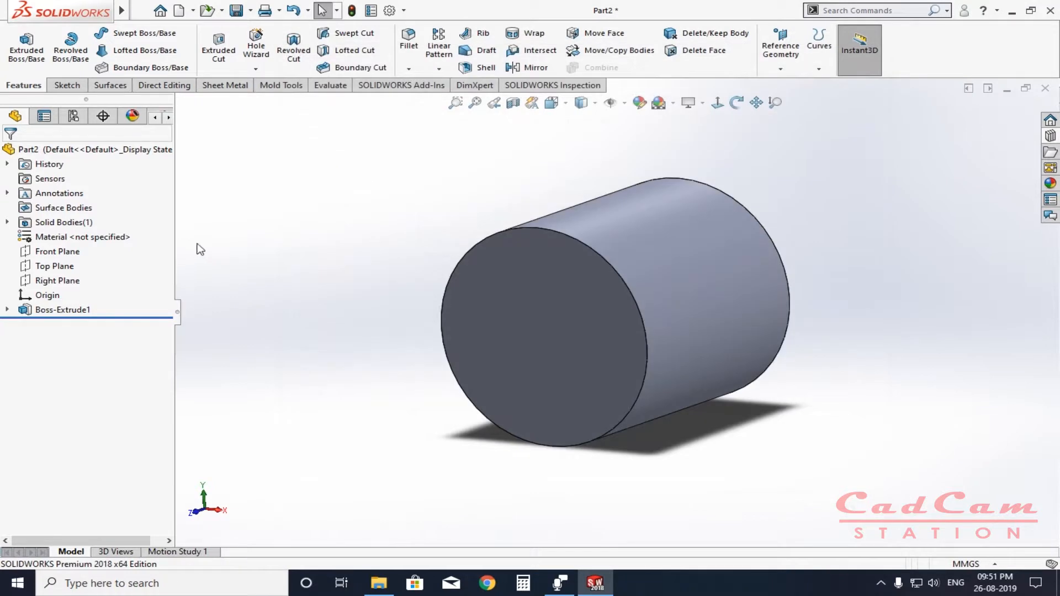
Step: Delete the Boss-Extrude1 feature and its underlying circle sketch, Sketch1
left_click(60, 311)
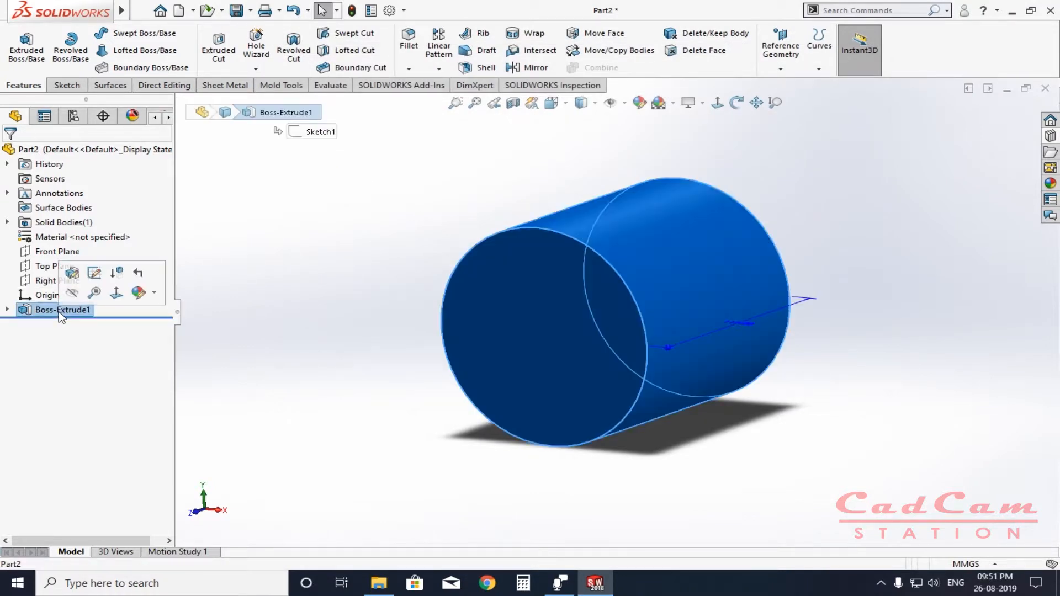
key("Delete")
key("Return")
left_click(39, 308)
key("Delete")
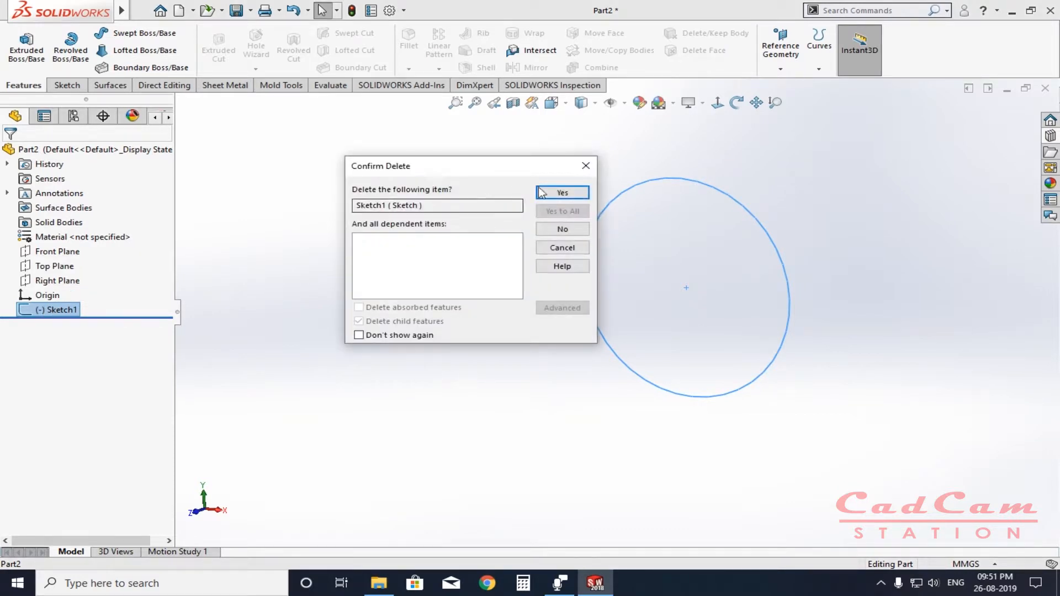
left_click(563, 193)
Step: Start a sketch on the Front Plane and draw a circle centred on the origin, resized to a diameter of about 98.5 mm
left_click(65, 253)
left_click(77, 231)
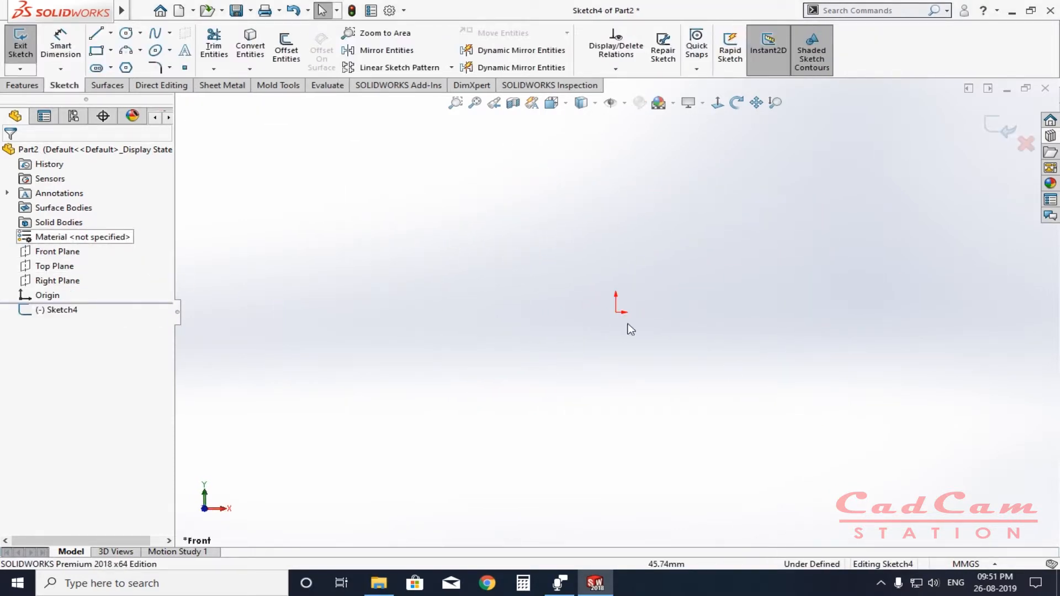
left_click(127, 34)
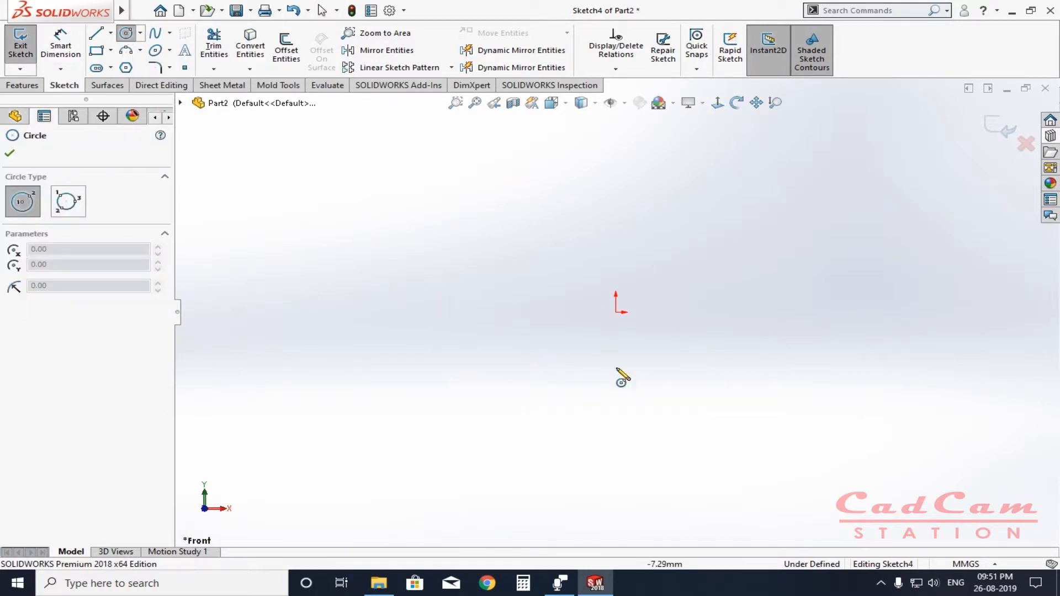
left_click(616, 313)
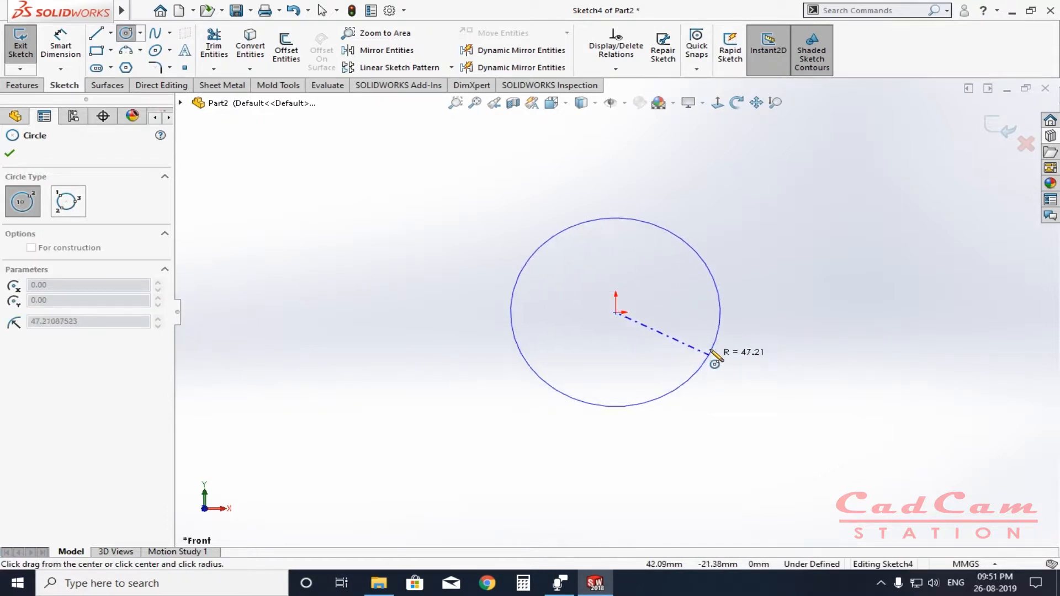
left_click(714, 324)
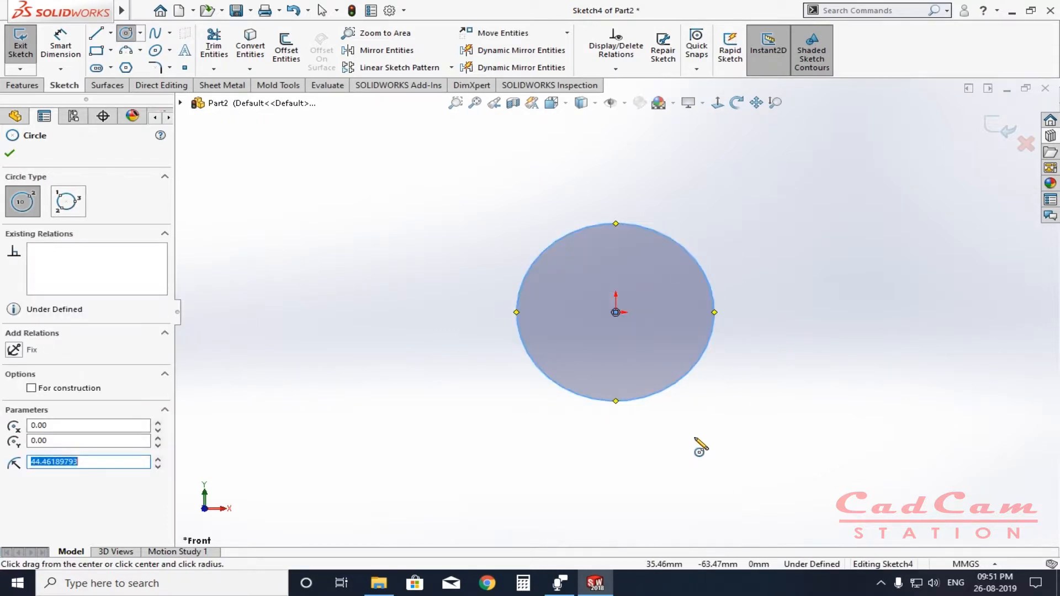
key("Escape")
left_click_drag(689, 381, 676, 401)
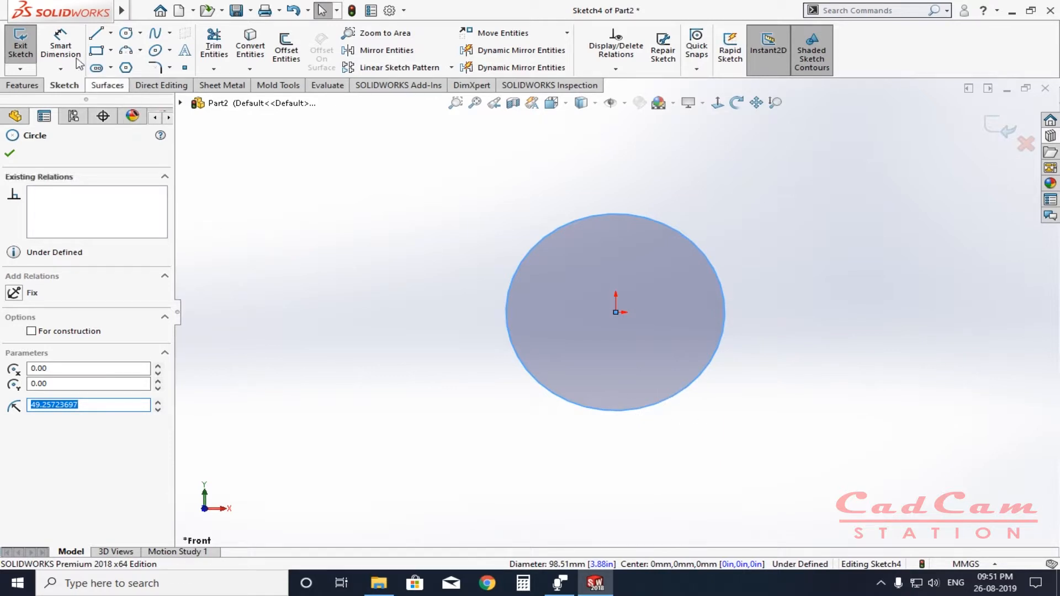
Step: Dimension the circle's diameter to 15 mm, placing the dimension outside its lower edge
left_click(61, 37)
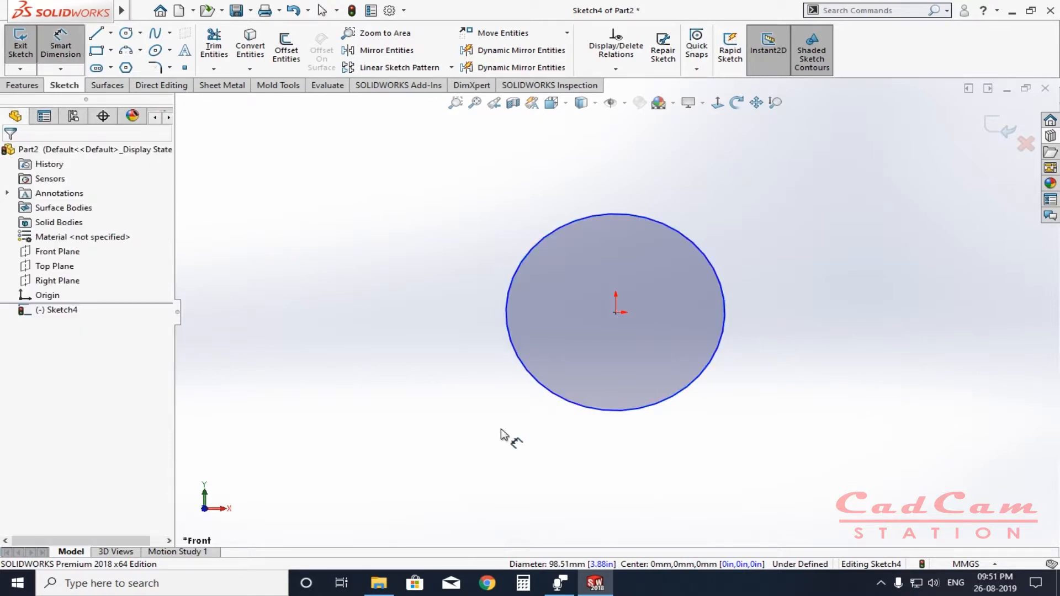
left_click(676, 398)
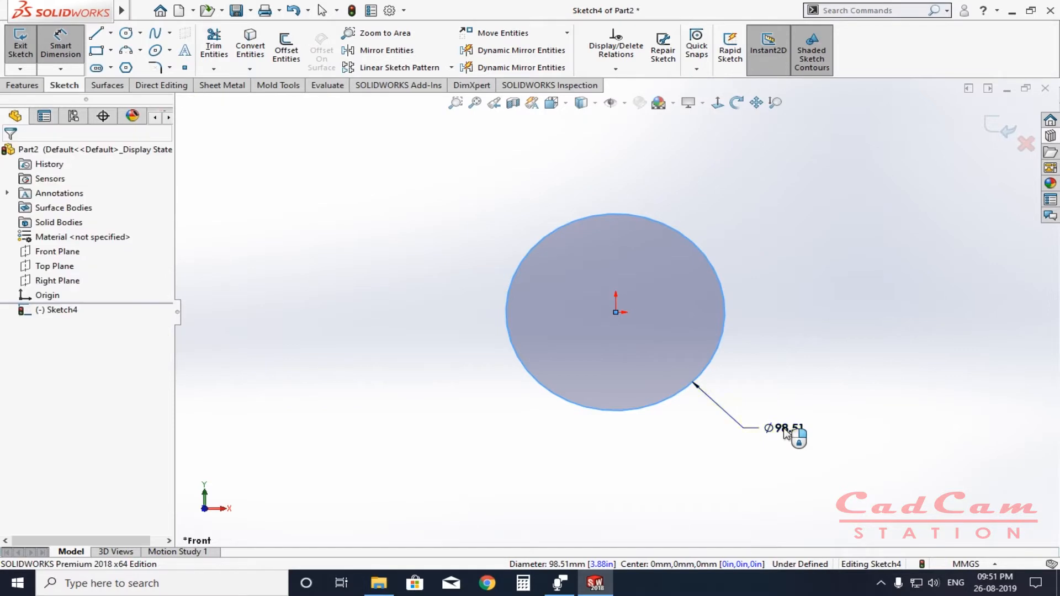
left_click(787, 431)
type("15")
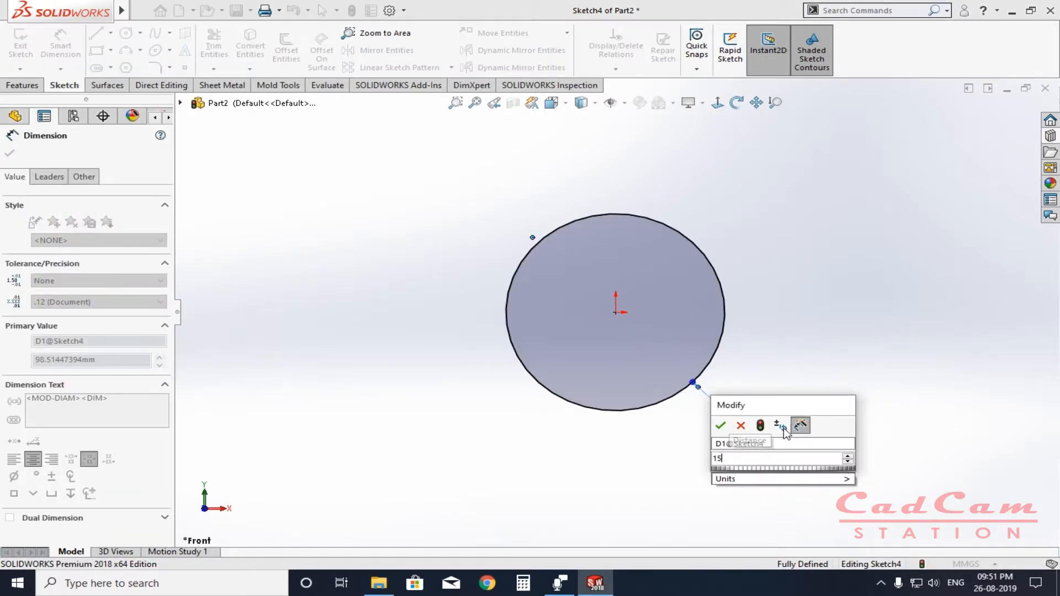
key("Return")
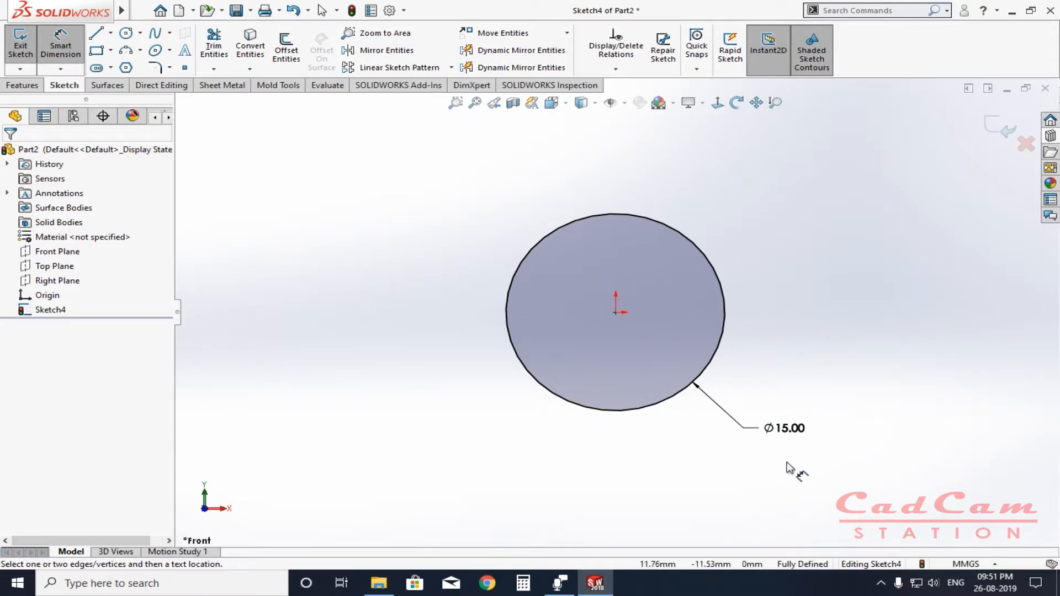
key("Escape")
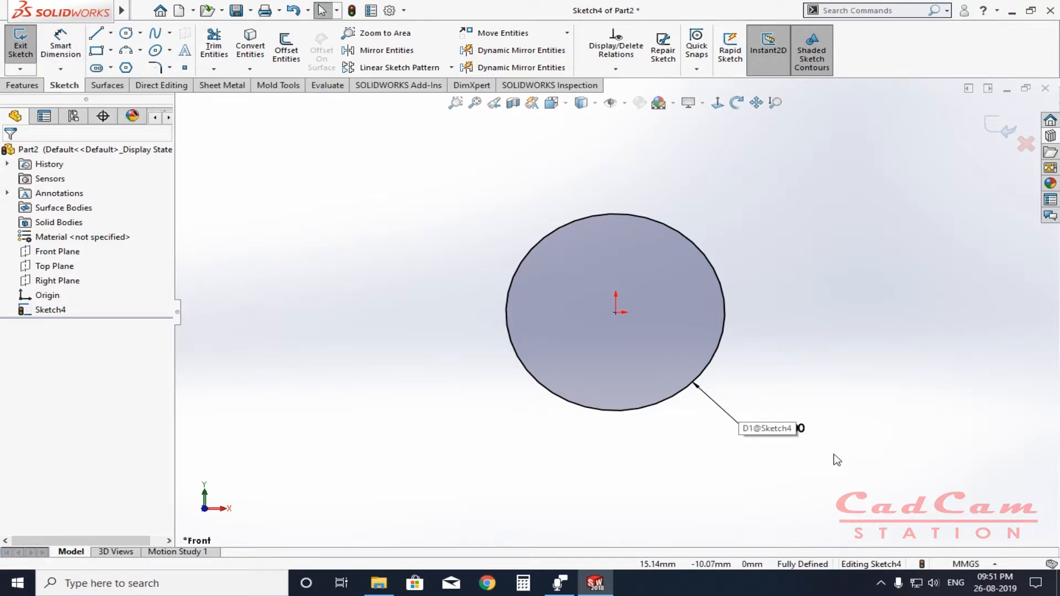
Step: Delete the circle together with its diameter dimension from the sketch
left_click_drag(840, 470, 389, 177)
key("Delete")
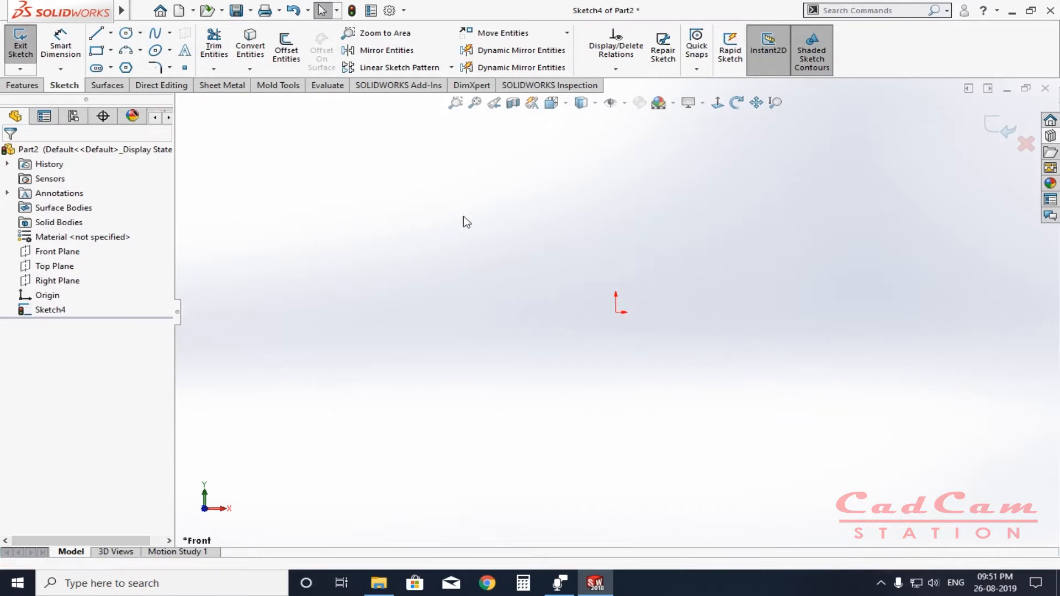
Step: Enable on screen numeric input on entity creation in the sketch system options, with "Create dimension only when value is entered" turned off
left_click(389, 10)
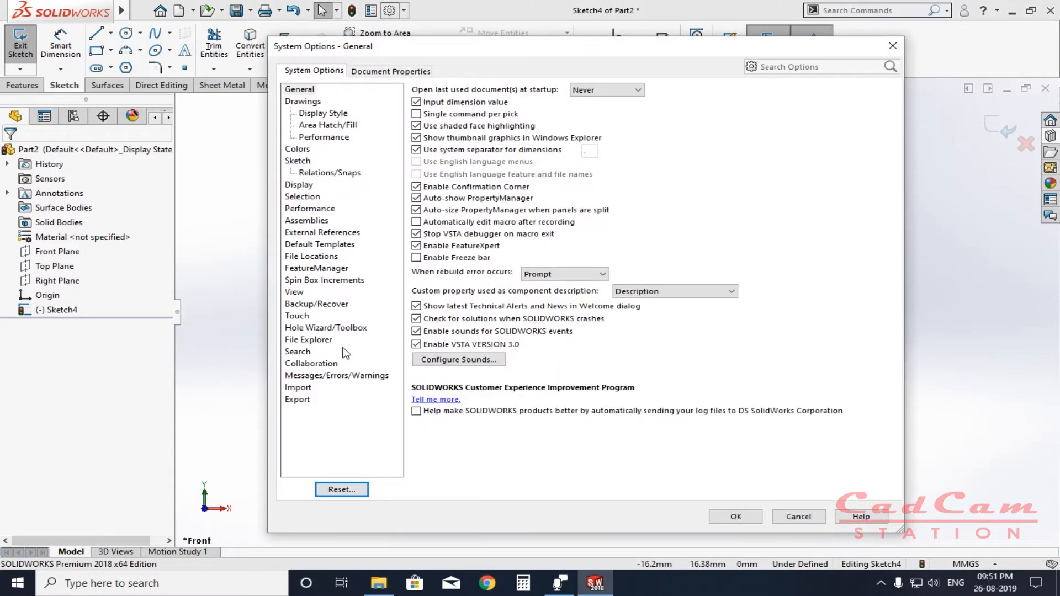
left_click(302, 161)
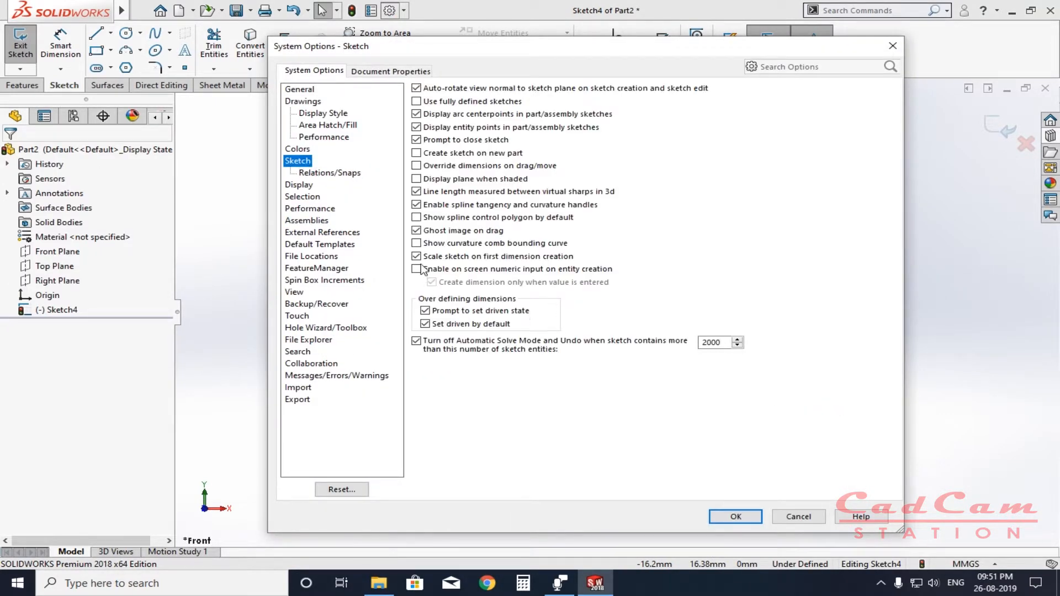
left_click(417, 269)
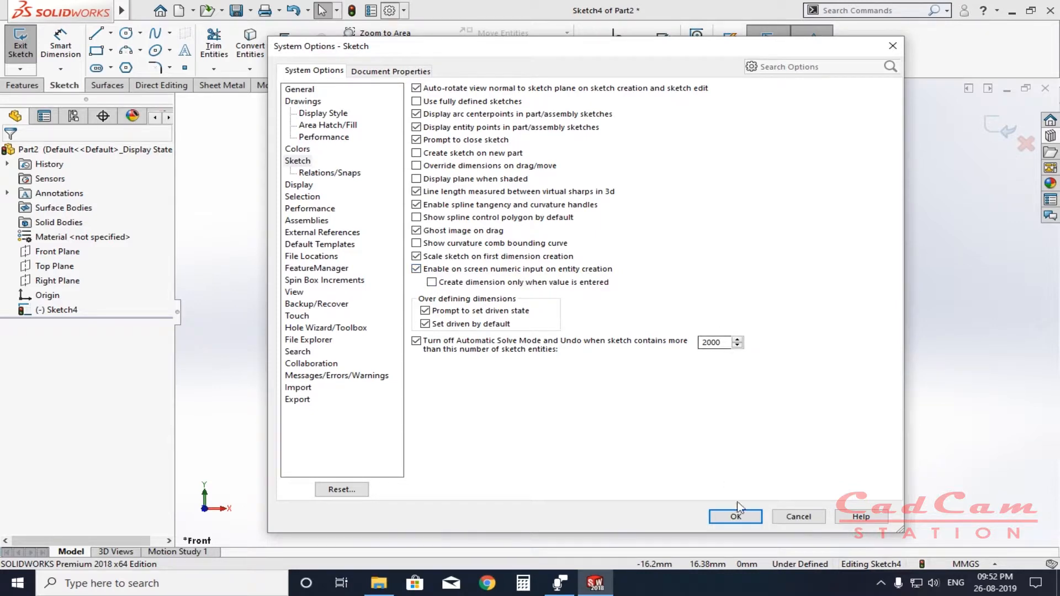
left_click(735, 516)
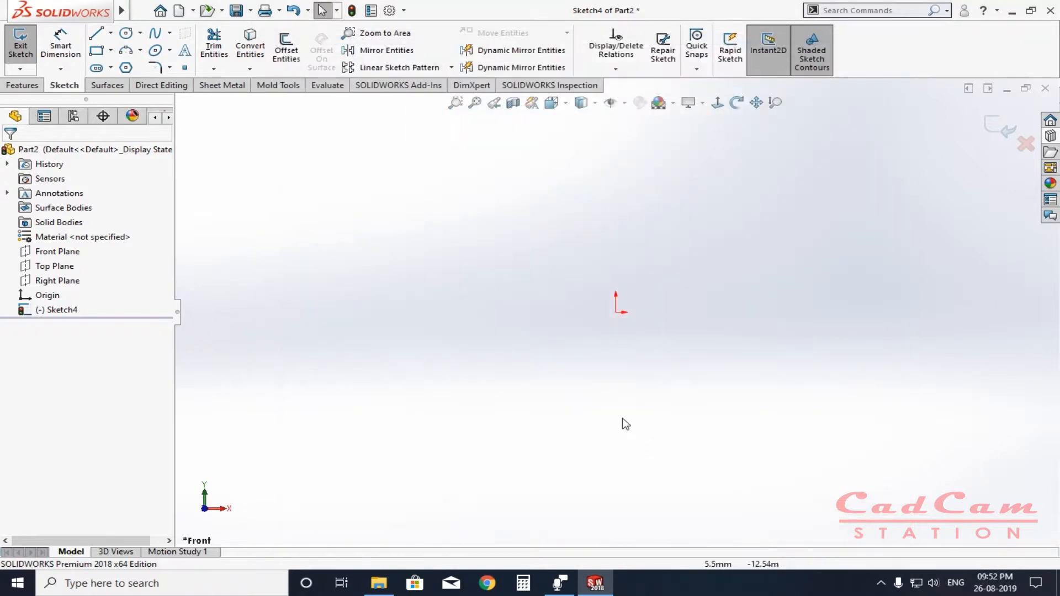
Step: Draw a circle centred on the origin, entering a diameter of 15 mm through the on-screen numeric input
left_click(126, 33)
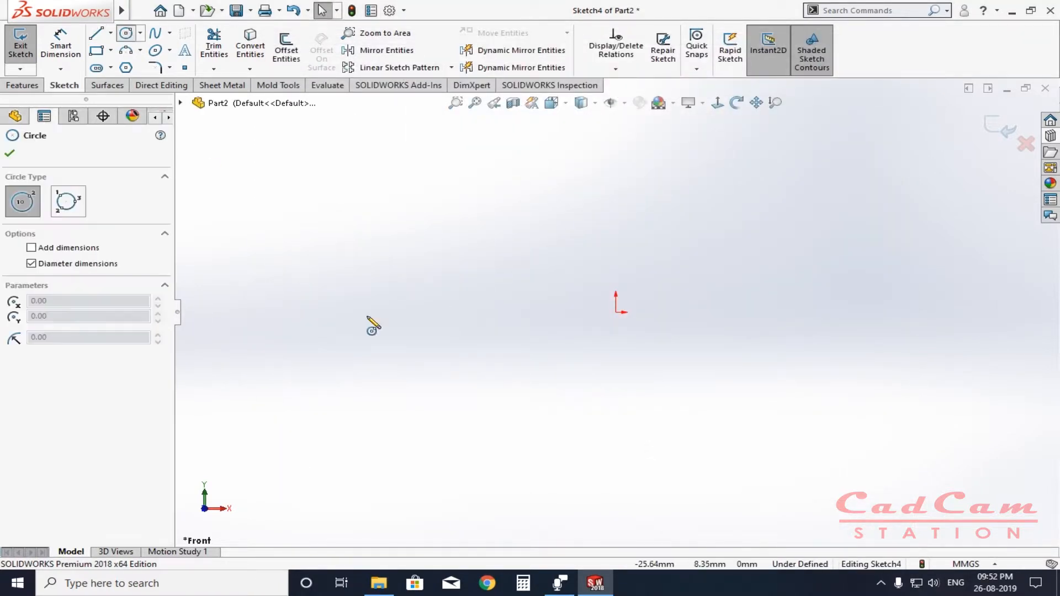
left_click(615, 312)
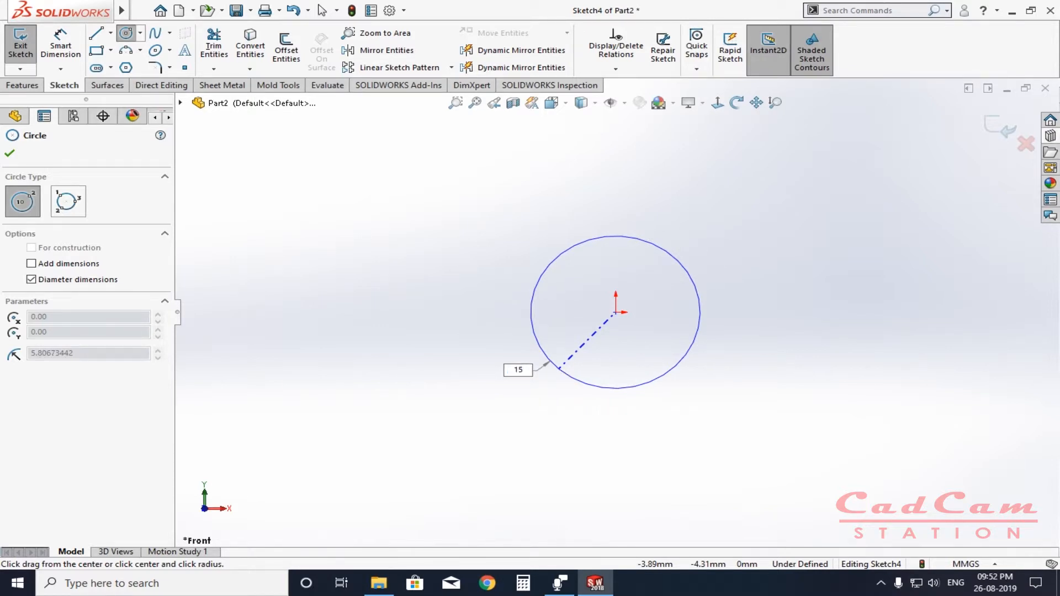
key("Return")
key("Escape")
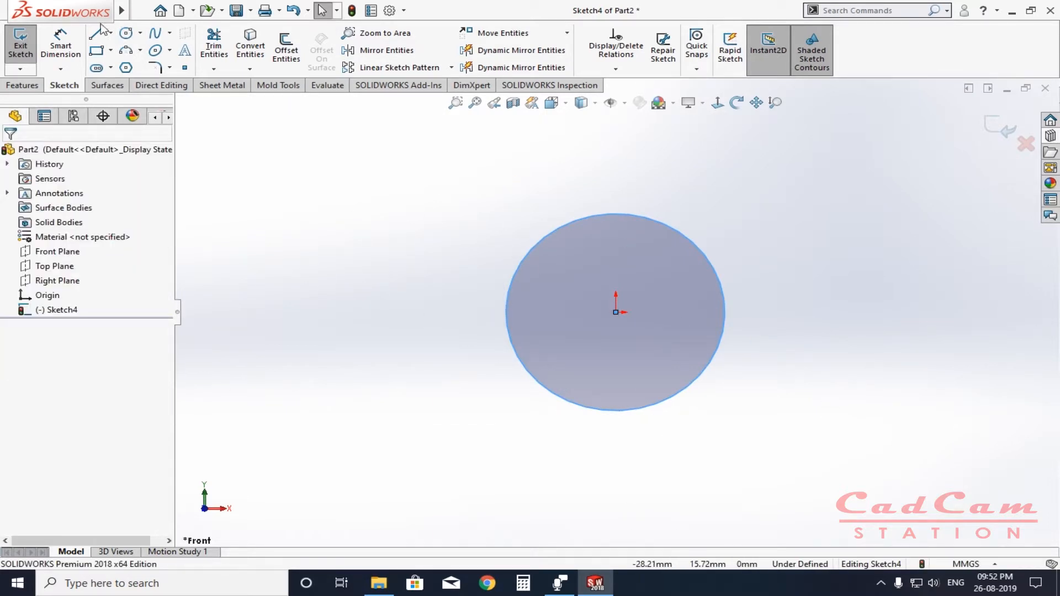
Step: Add a diameter dimension to the circle with Smart Dimension, accept its value and move the dimension text upward
left_click(60, 47)
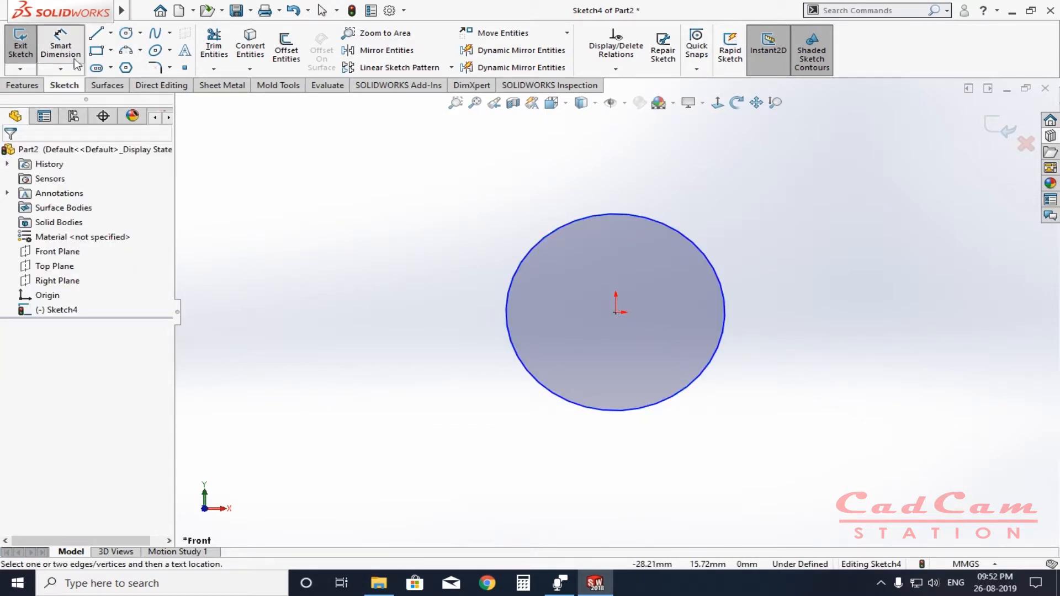
left_click(667, 406)
left_click(796, 446)
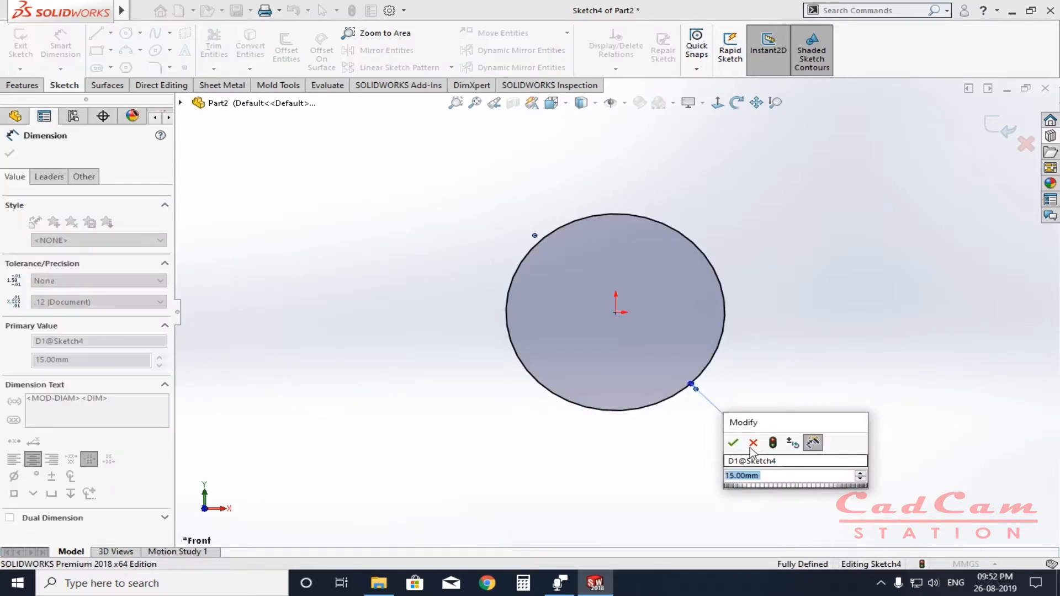
left_click(734, 444)
left_click(941, 430)
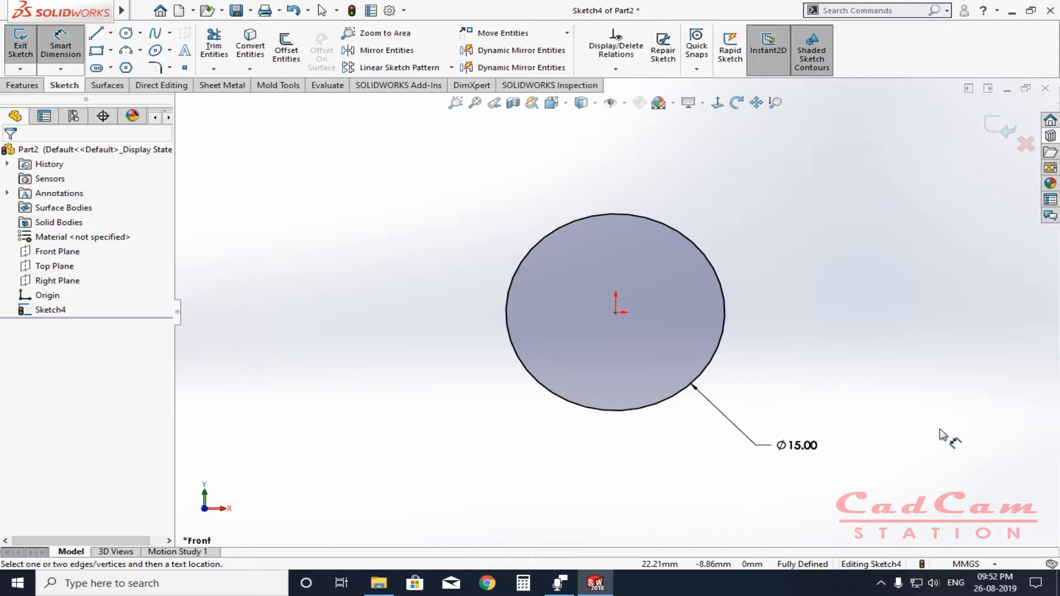
left_click_drag(801, 447, 794, 391)
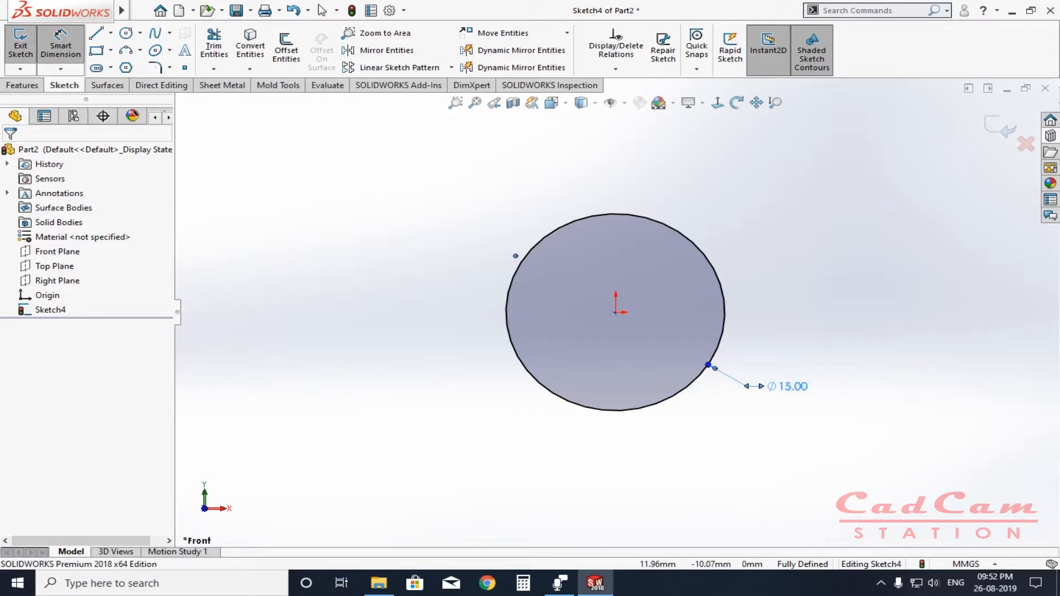
Step: Clear the sketch by deleting the circle and its manually added dimension
left_click_drag(864, 449, 454, 188)
key("Delete")
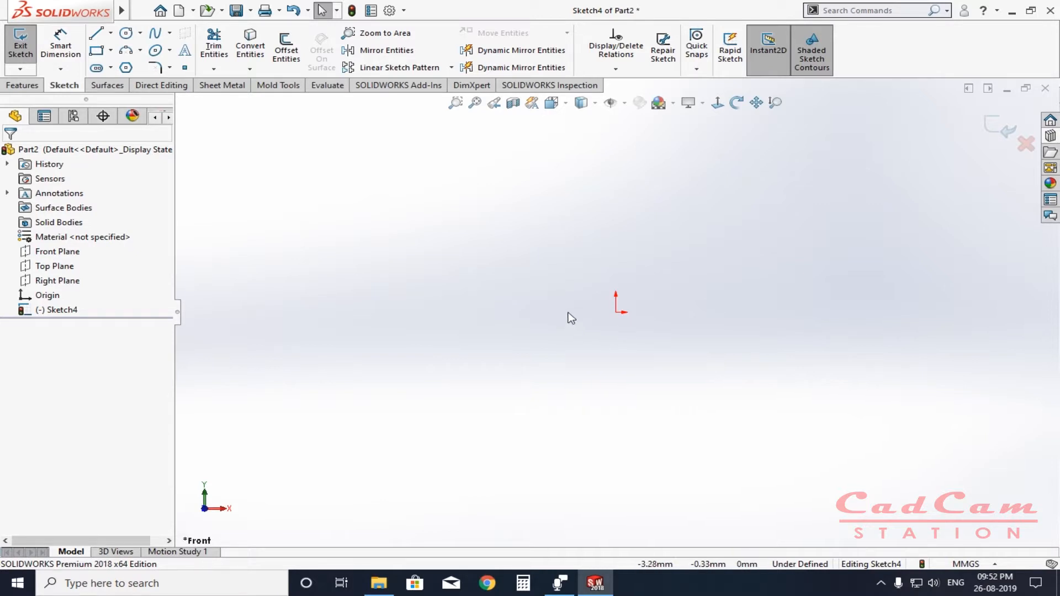
Step: Turn on "Create dimension only when value is entered" in the sketch system options and apply the change
left_click(389, 10)
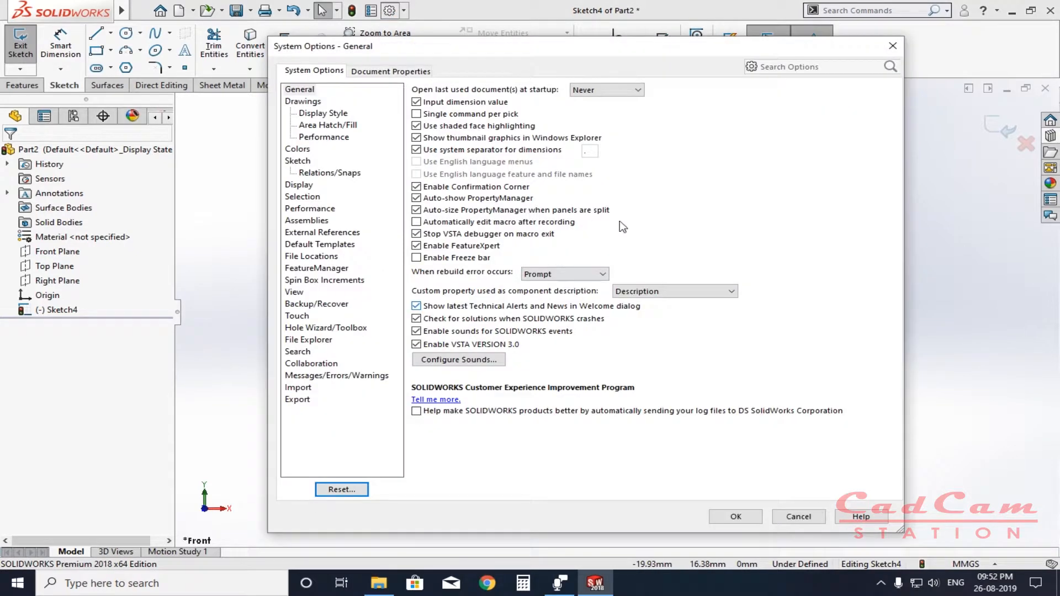
left_click(297, 161)
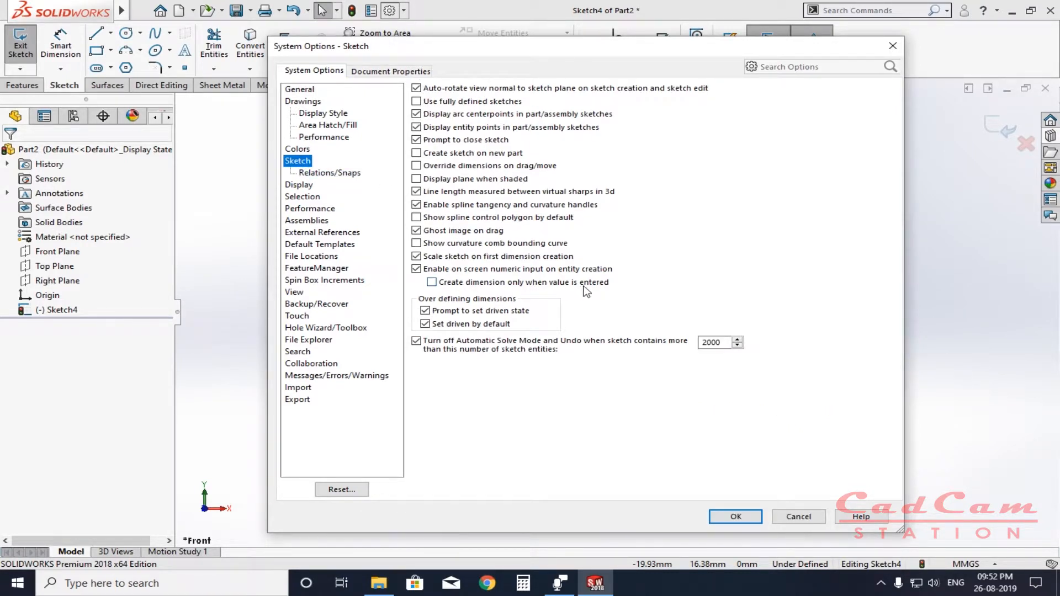
left_click(432, 283)
left_click(727, 516)
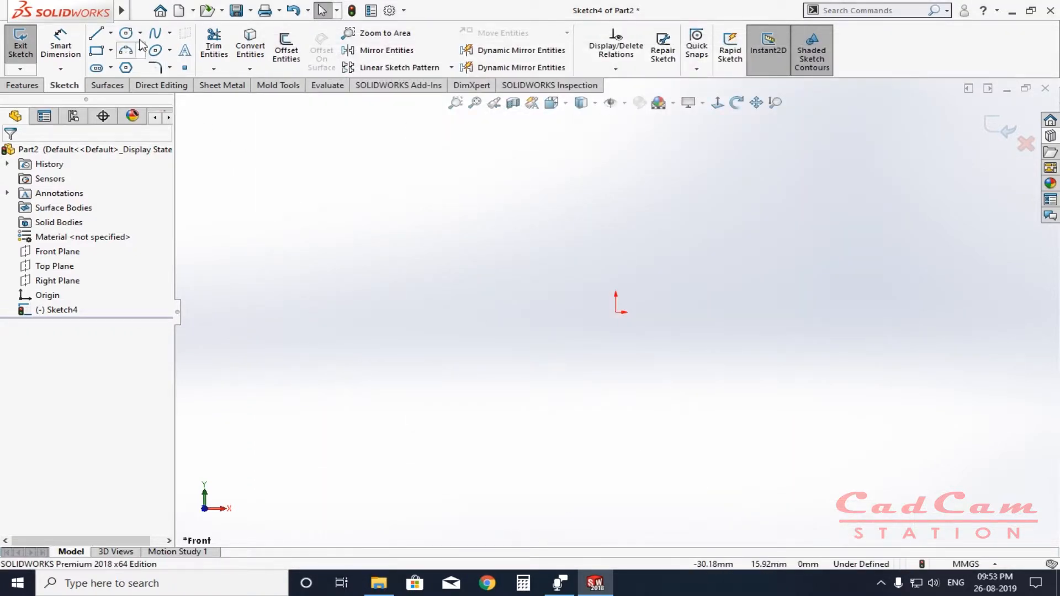
Step: Draw a circle at the origin with an on-screen diameter of 15 mm and move its automatic dimension slightly away from the edge
left_click(126, 34)
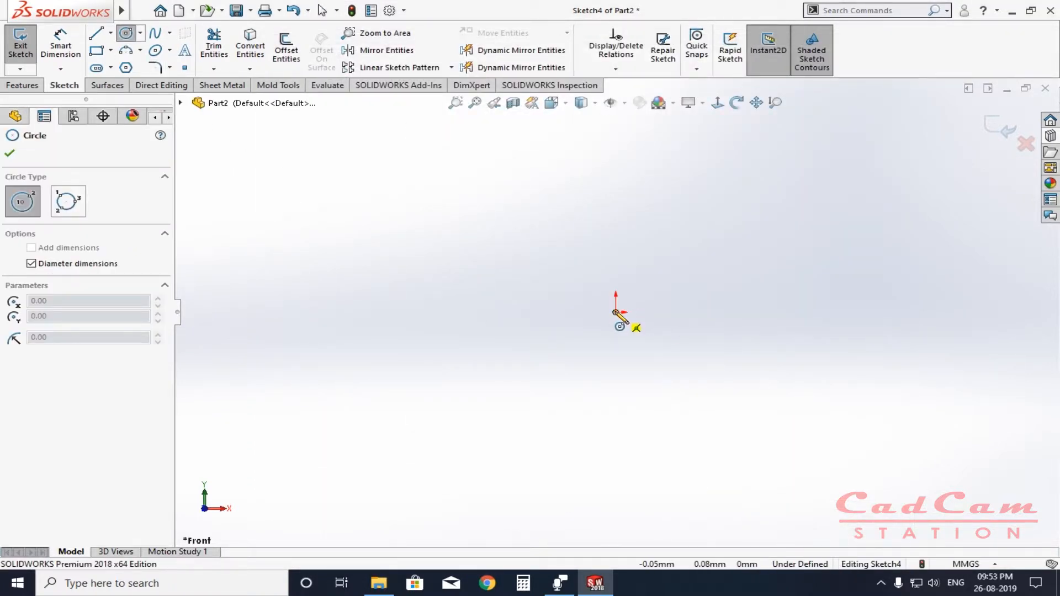
left_click(615, 312)
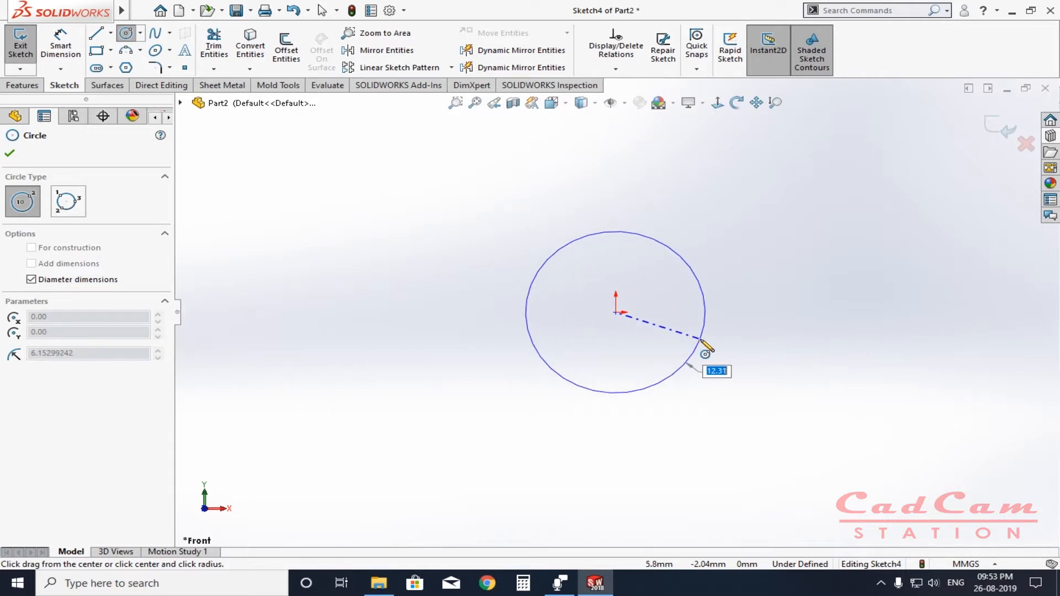
type("15")
key("Return")
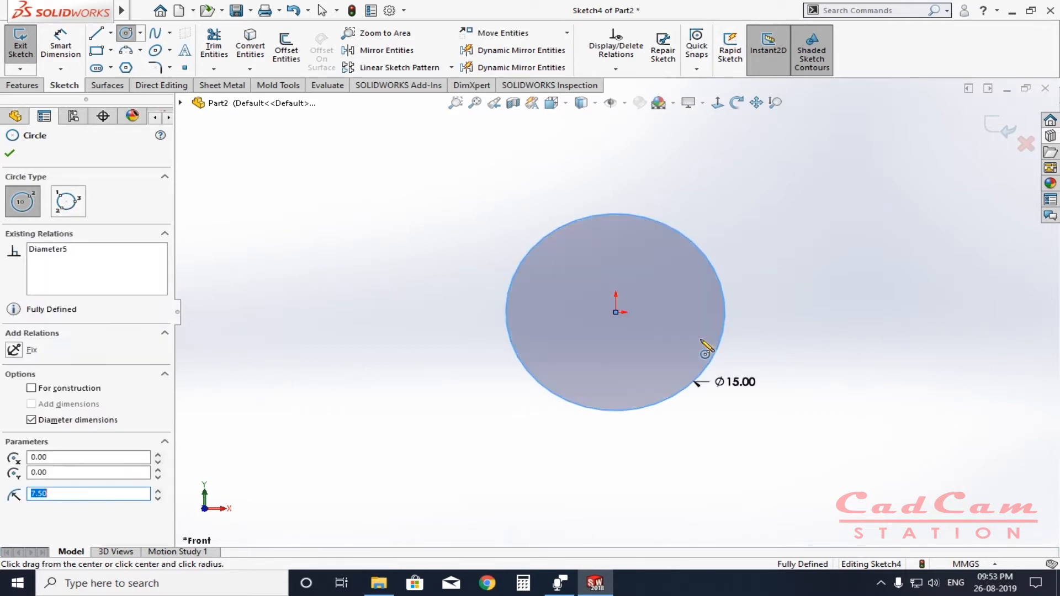
key("Escape")
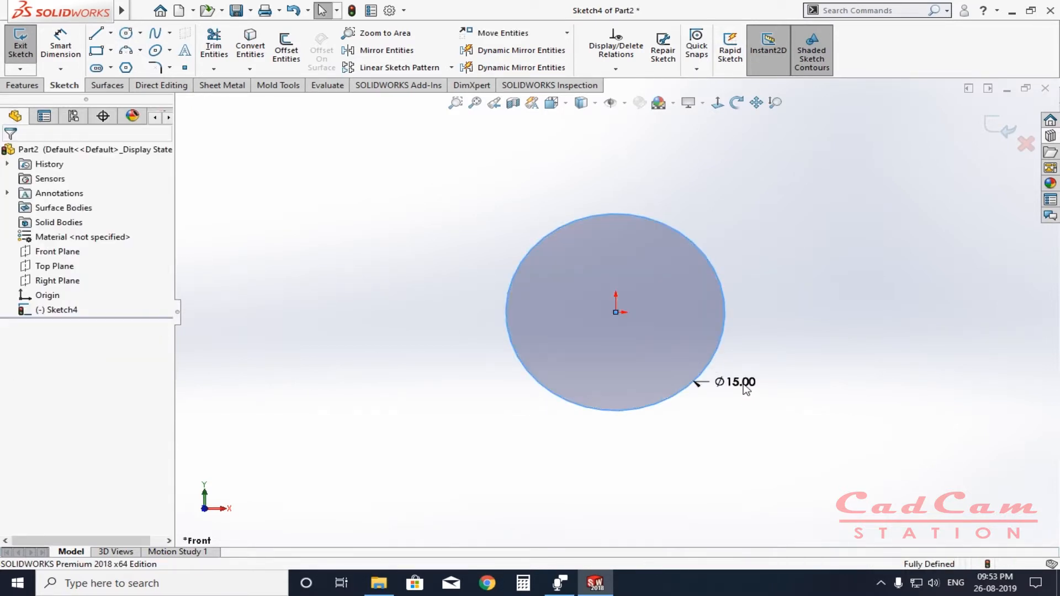
left_click_drag(740, 382, 755, 405)
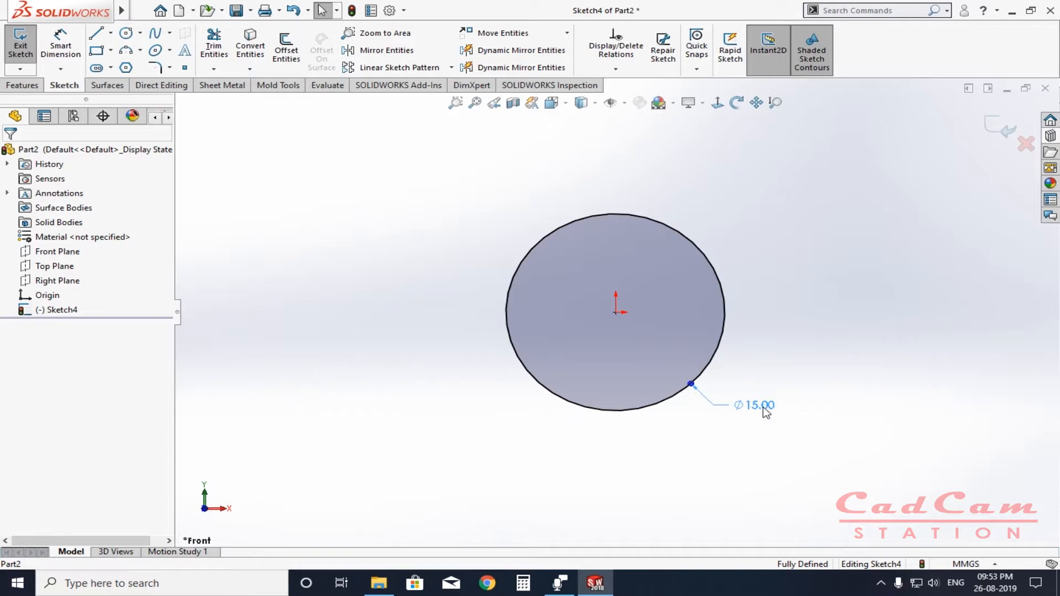
left_click(771, 446)
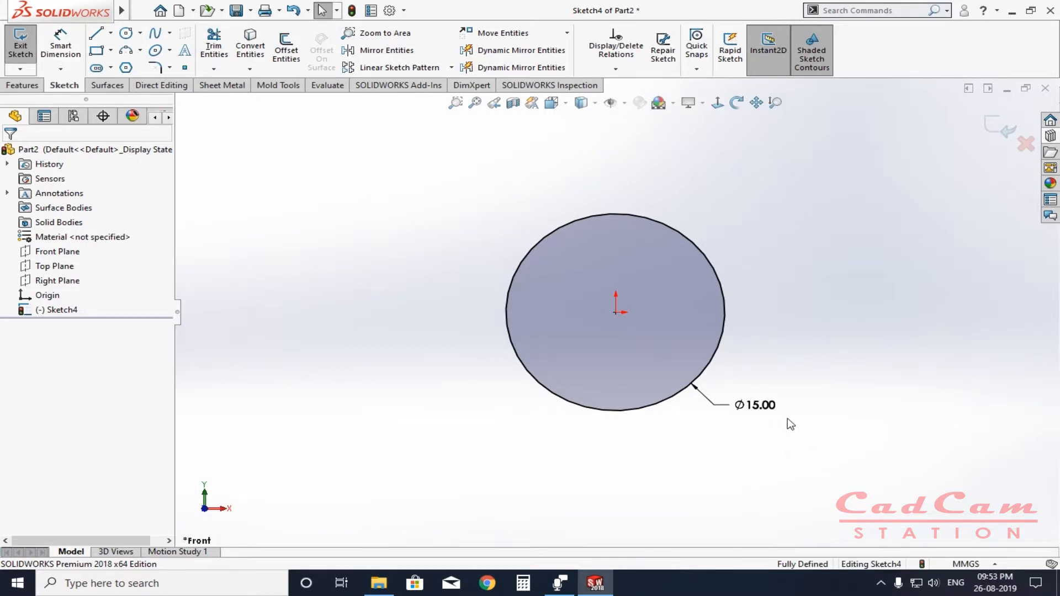
Step: Delete the circle and its automatic diameter dimension to empty the sketch
left_click_drag(839, 473, 418, 139)
key("Escape")
left_click_drag(817, 433, 450, 209)
key("Delete")
Step: Draw a center rectangle at the origin, entering a height of 15 mm and a width of 30 mm through on-screen numeric input
left_click(110, 51)
left_click(127, 81)
left_click(616, 312)
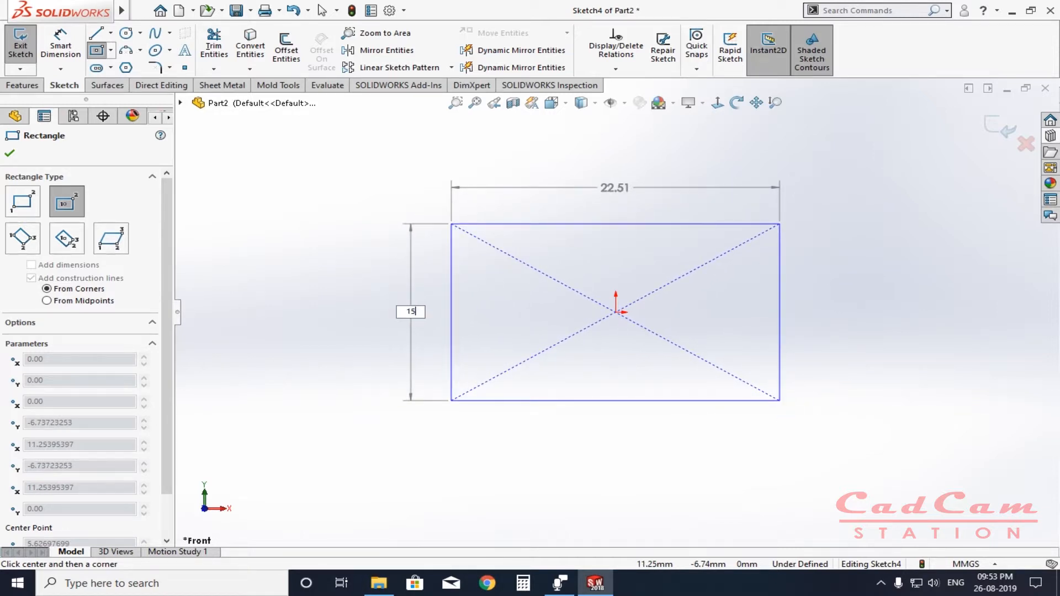
type("15")
key("Tab")
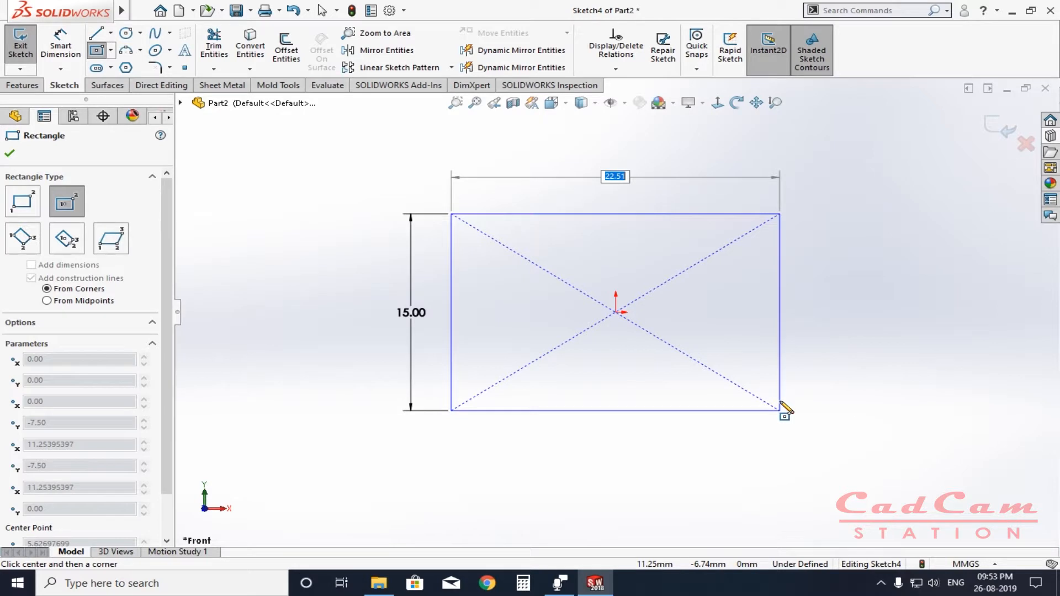
type("30")
key("Return")
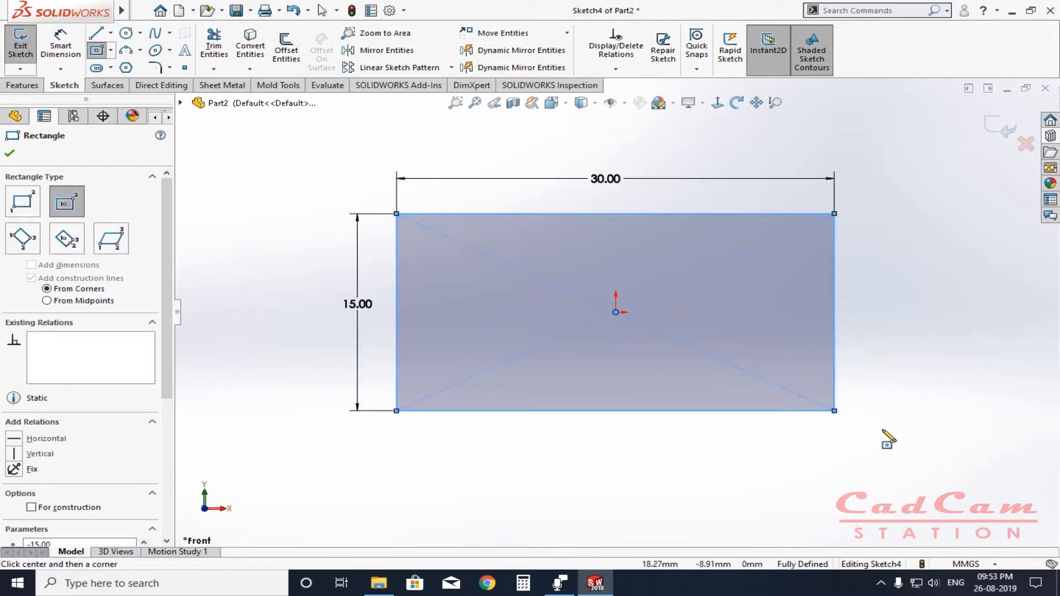
Step: Delete the center rectangle together with its 30 mm and 15 mm dimensions to empty the sketch
key("Escape")
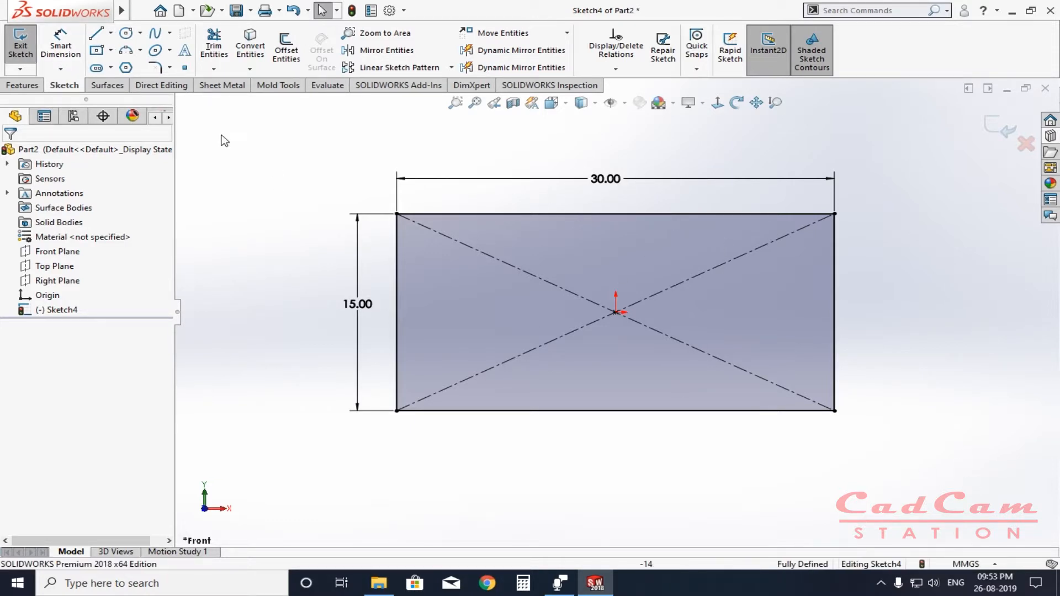
key("ctrl+a")
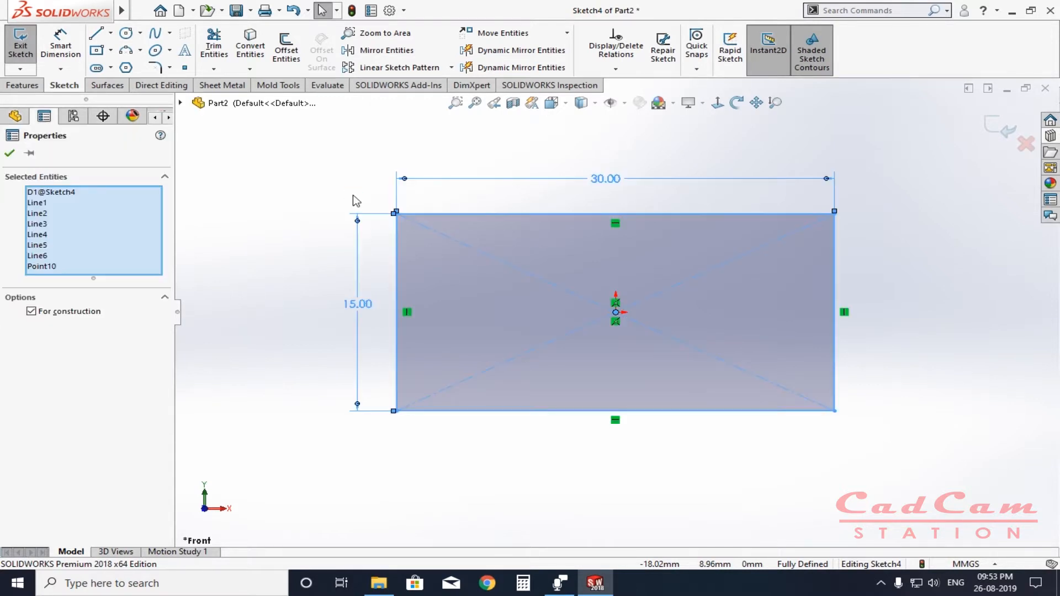
key("Delete")
Step: Examine the system options for Sketch, Display, Selection, Performance, Assemblies, External References, Default Templates including the part template choice, and File Locations
left_click(389, 10)
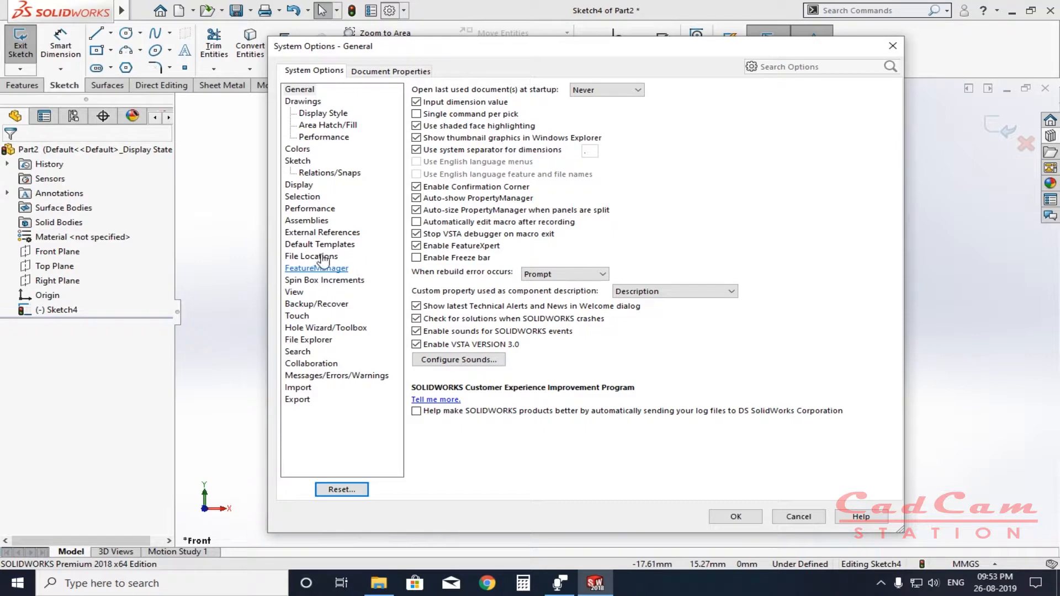
left_click(306, 163)
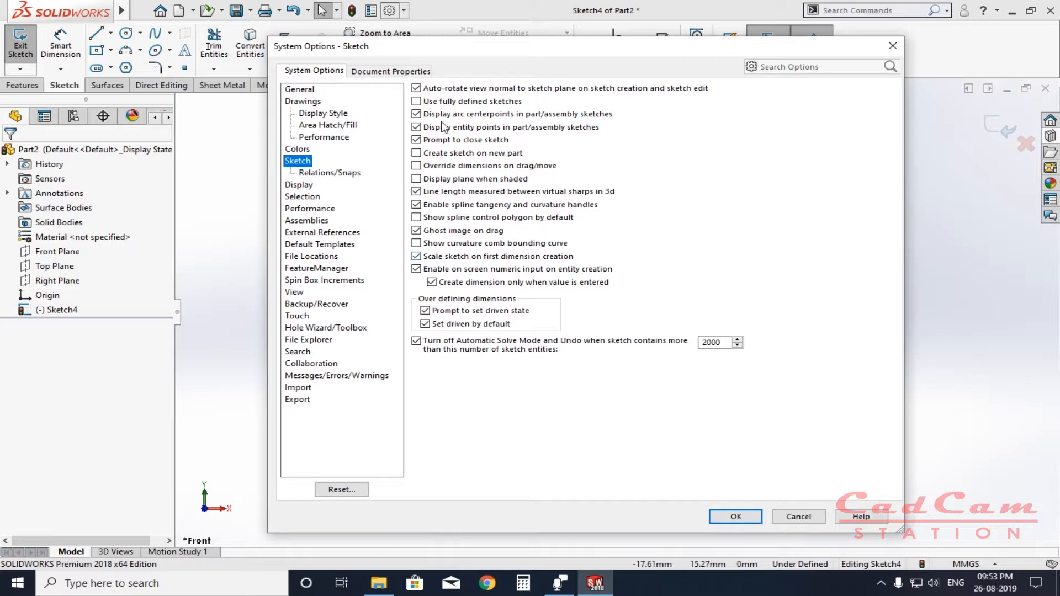
left_click(300, 186)
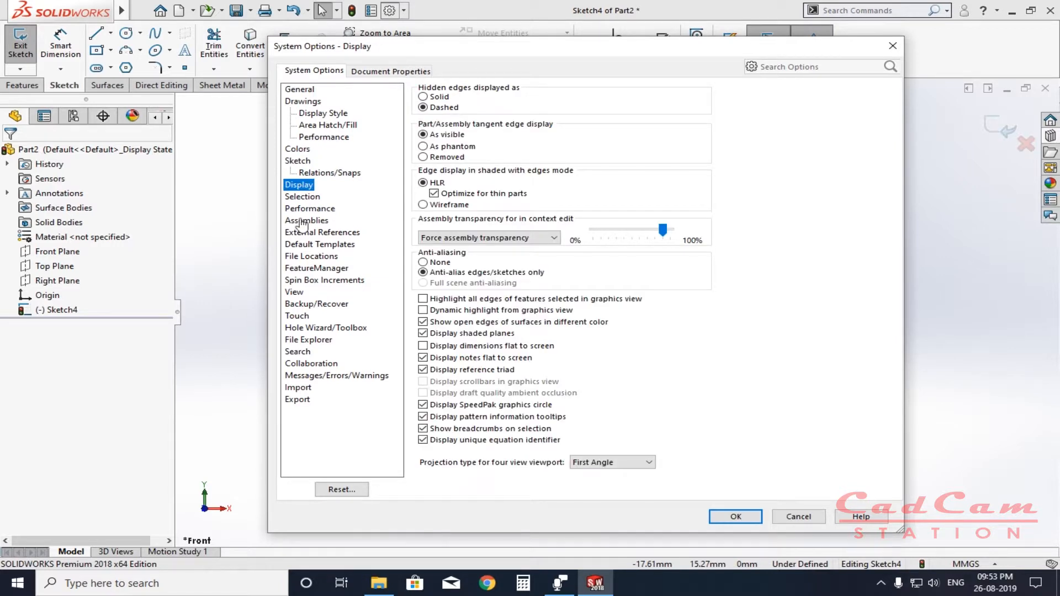
left_click(303, 200)
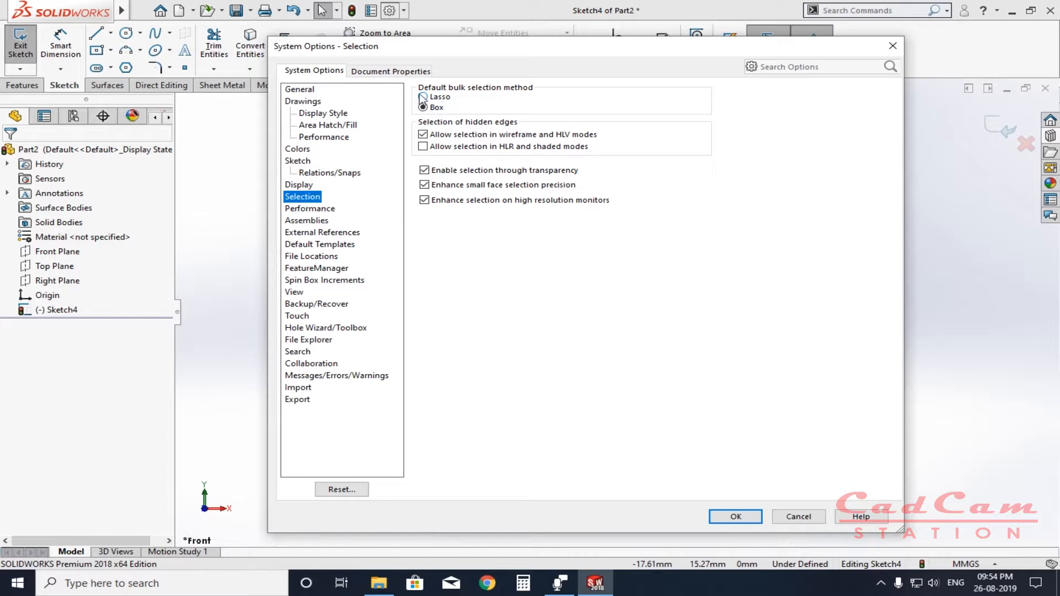
left_click(305, 209)
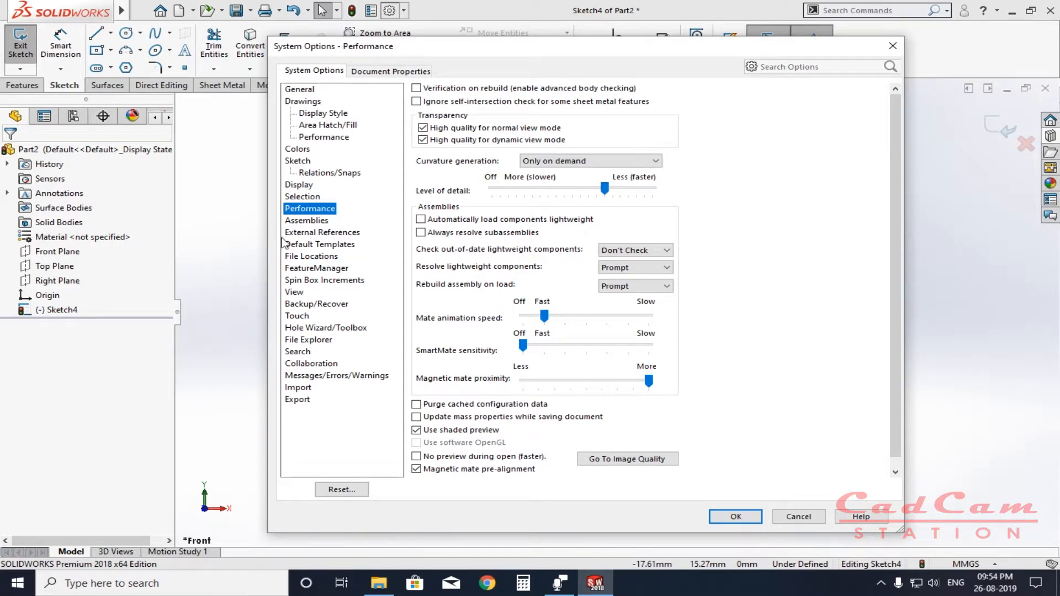
left_click(305, 221)
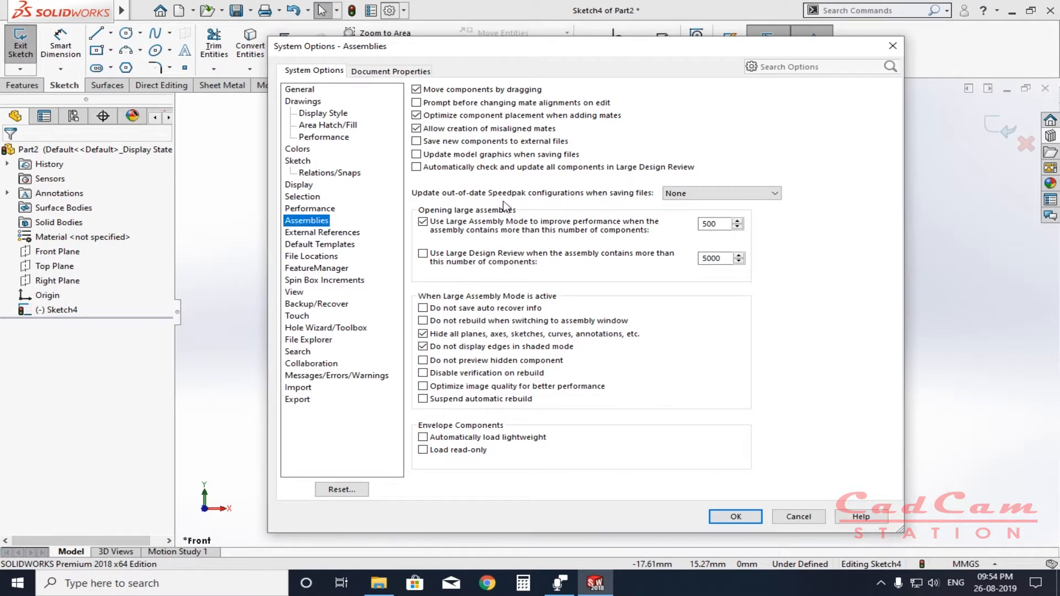
left_click(308, 234)
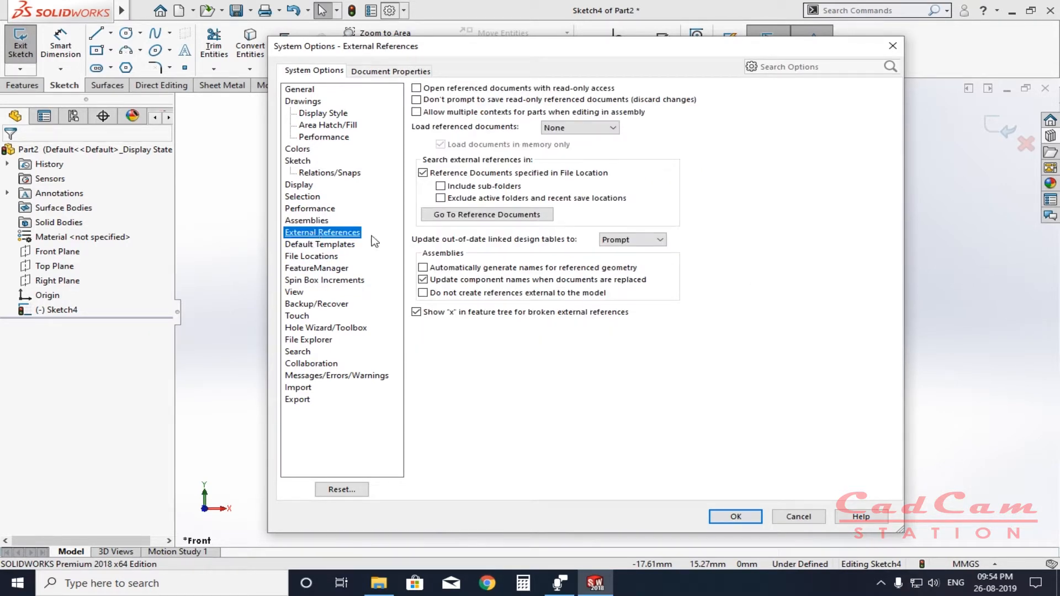
left_click(319, 246)
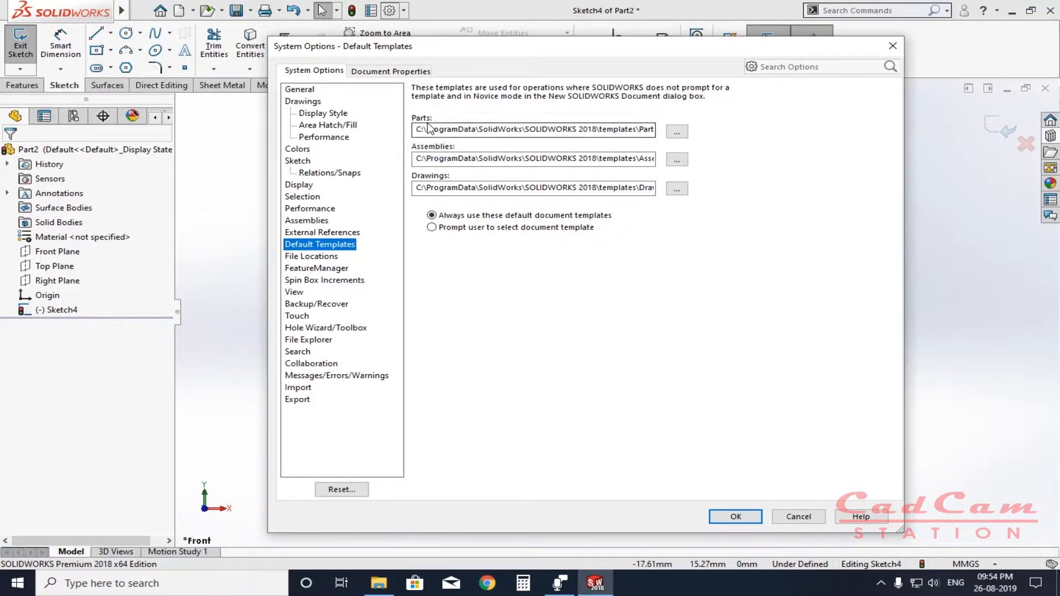
left_click(676, 133)
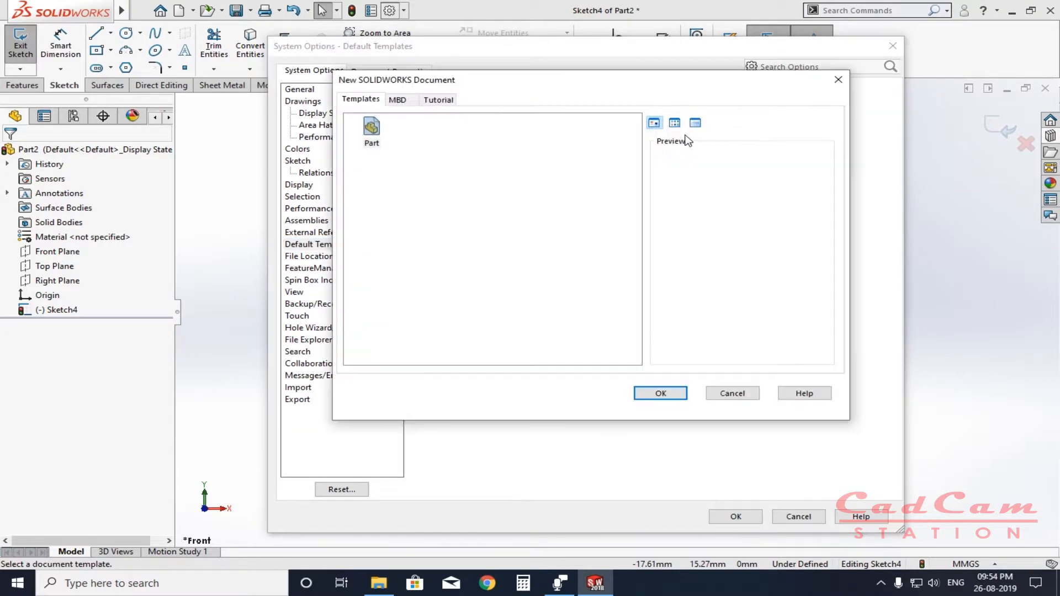
left_click(735, 394)
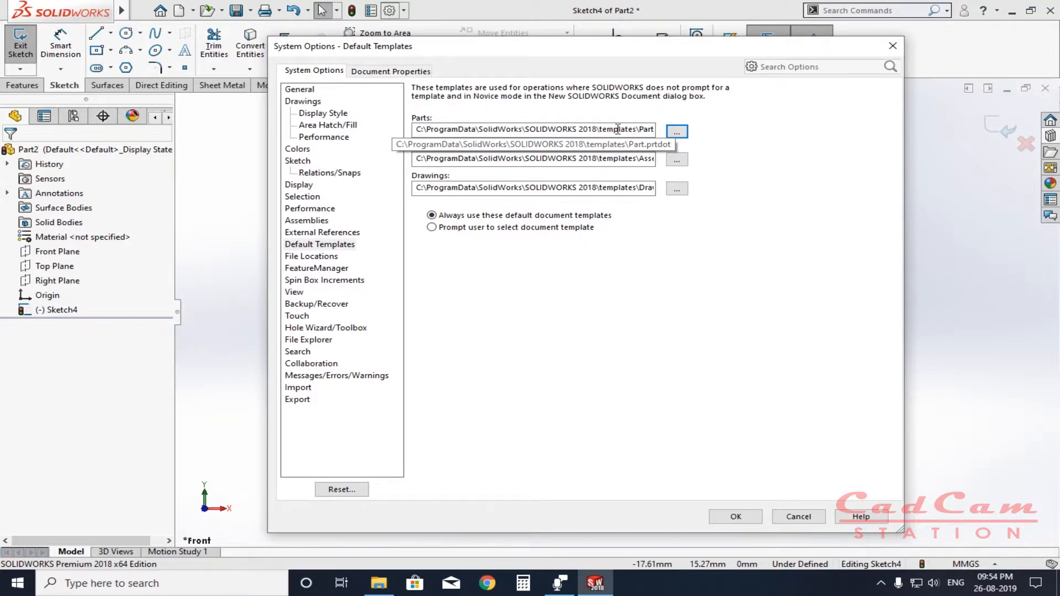
left_click(329, 258)
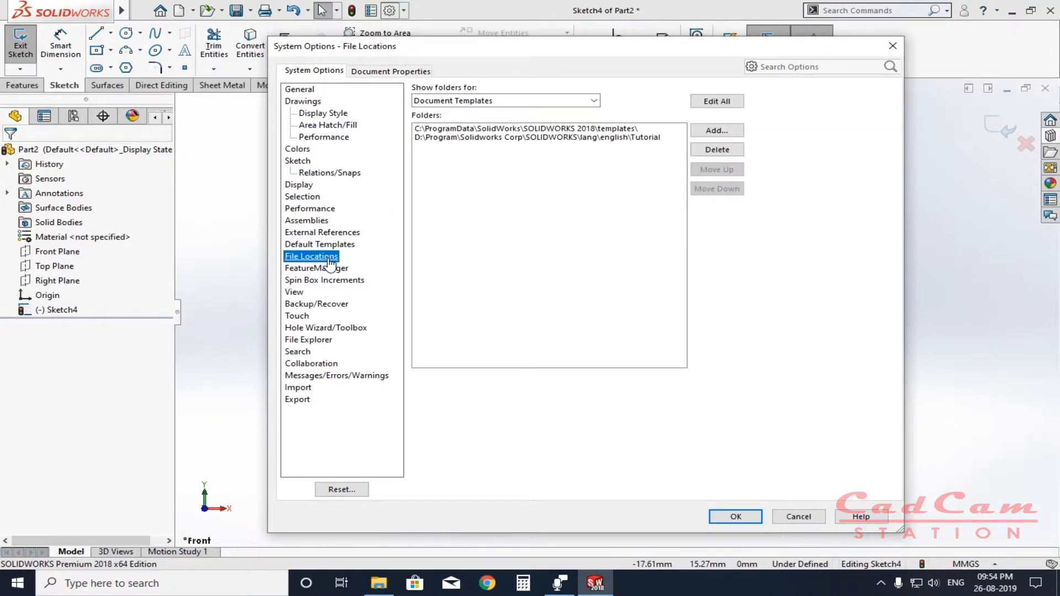
Step: Set the Surface Bodies tree item to Automatic in the FeatureManager system options and apply the change
left_click(329, 269)
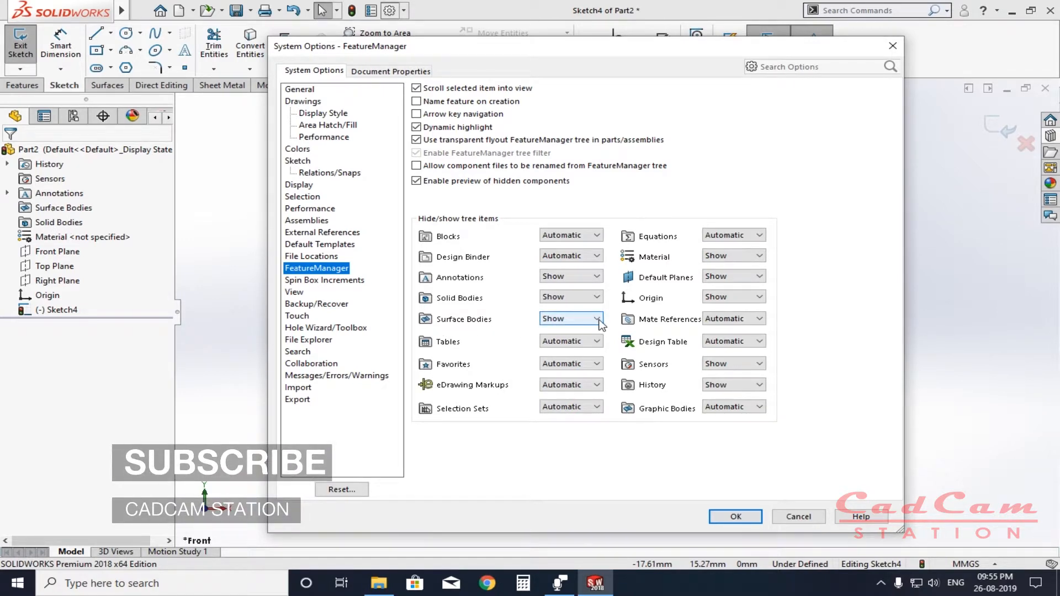
left_click(570, 320)
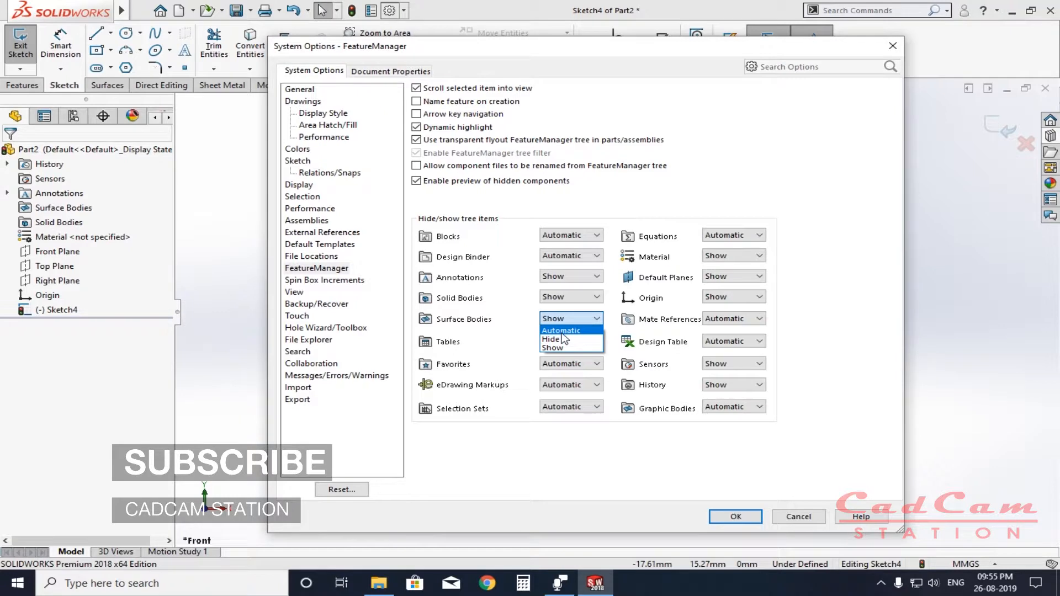
left_click(561, 331)
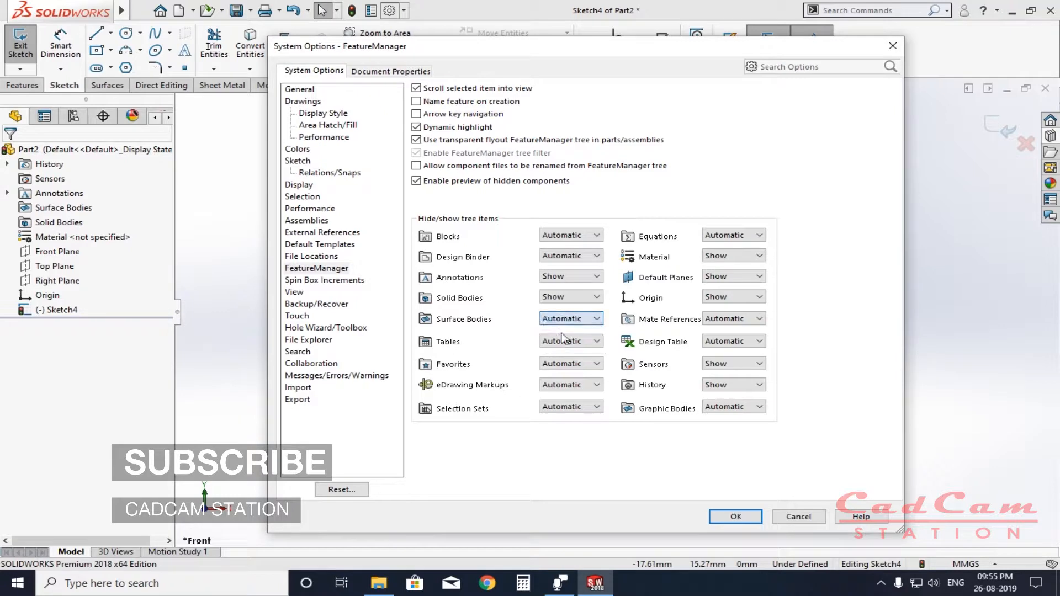
left_click(730, 523)
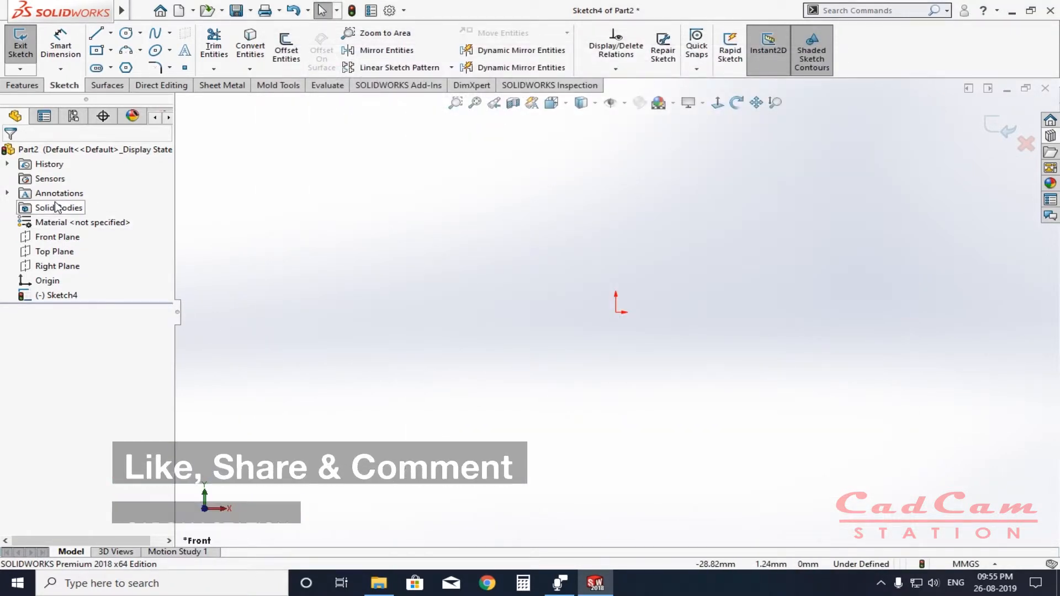
Step: Set the Surface Bodies tree item to Show in the FeatureManager system options and apply the change
left_click(389, 10)
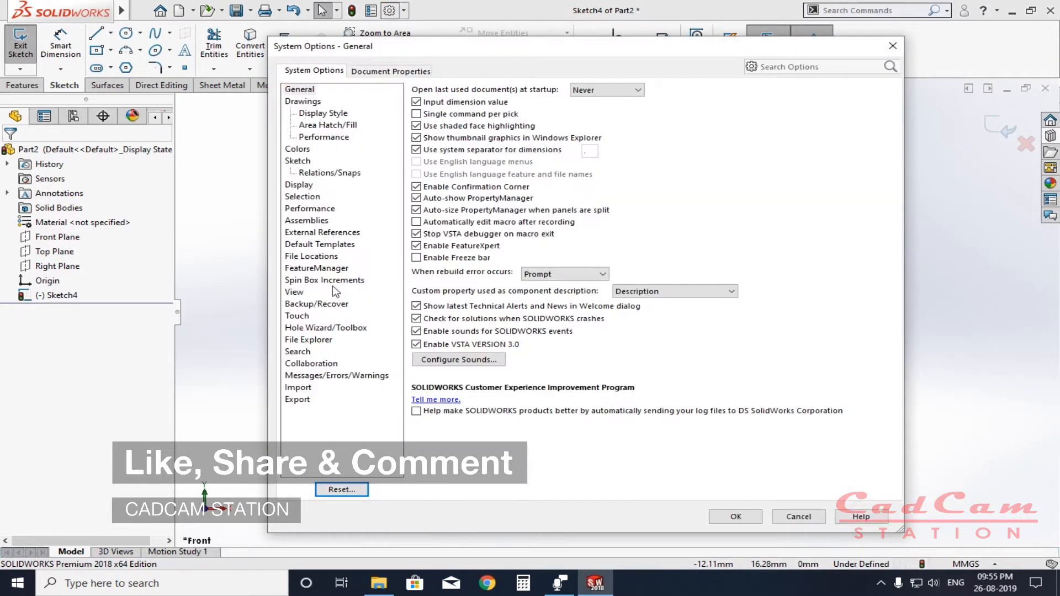
left_click(317, 268)
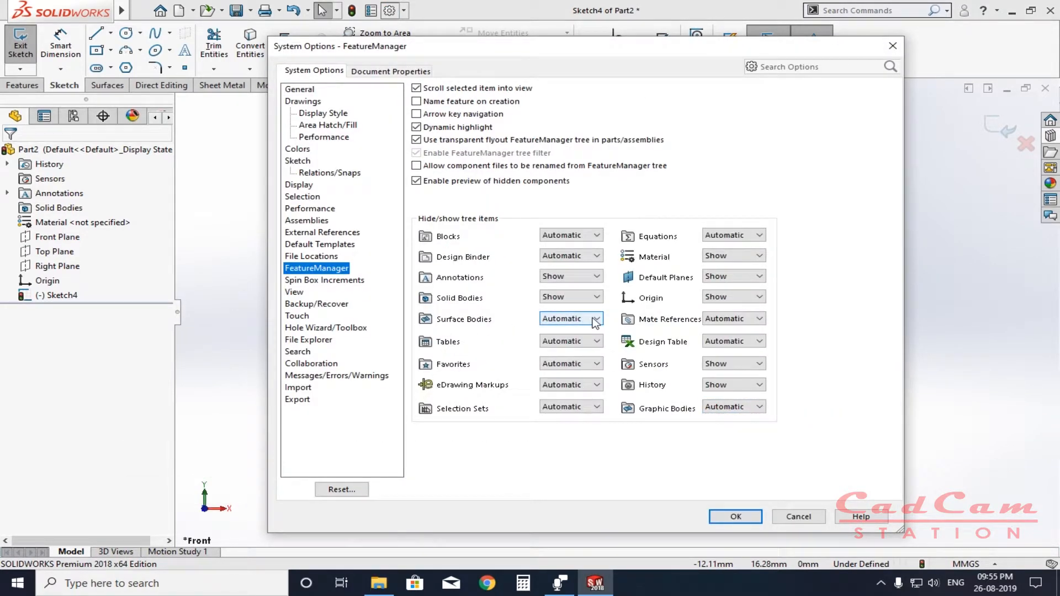
left_click(595, 320)
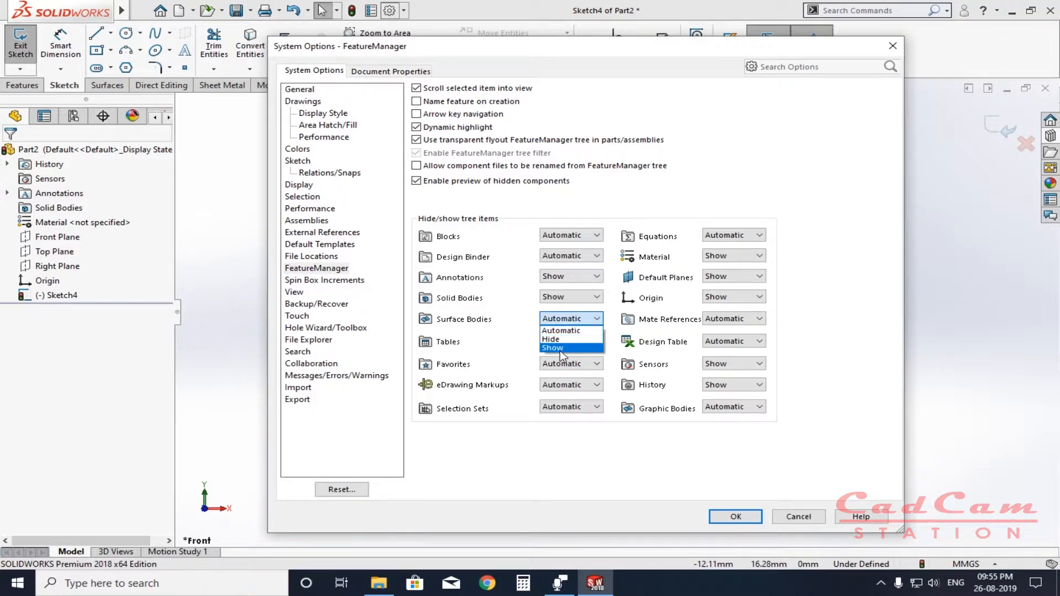
left_click(560, 349)
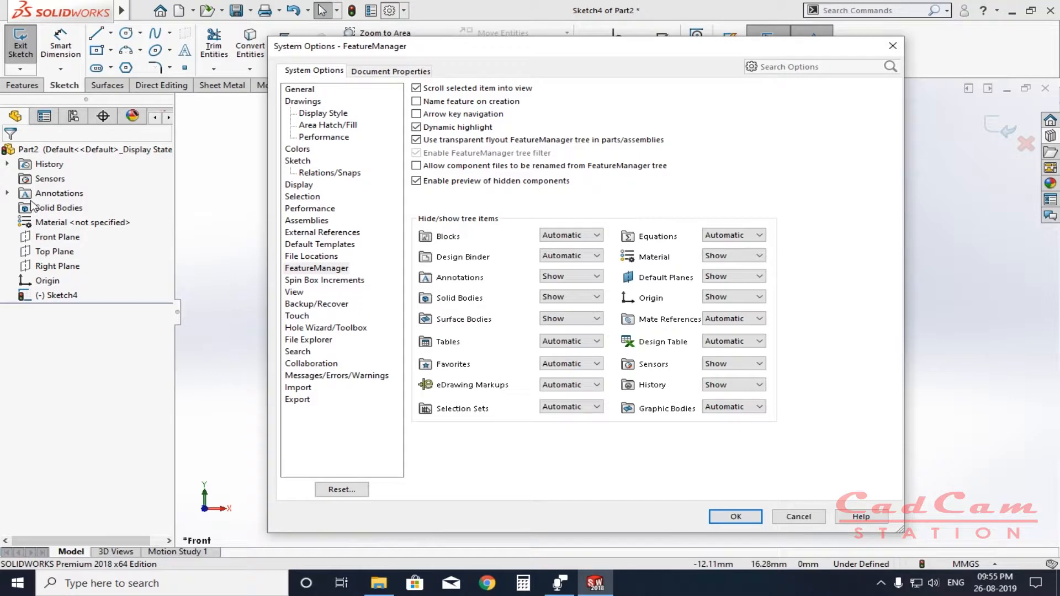
left_click(736, 516)
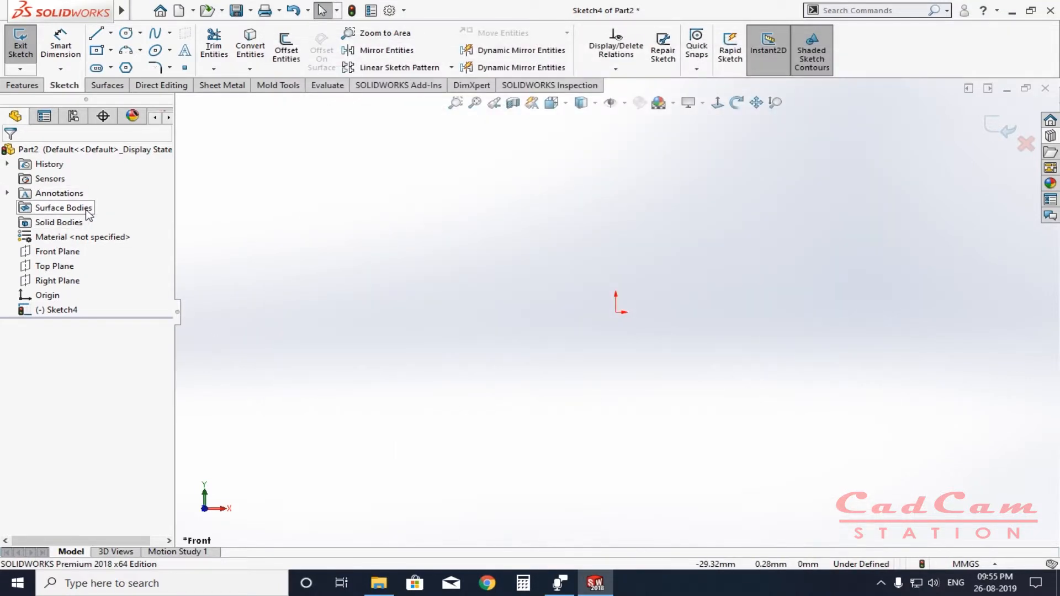
Step: Review the length, angle and time spin box increments in the system options and close the options
left_click(389, 10)
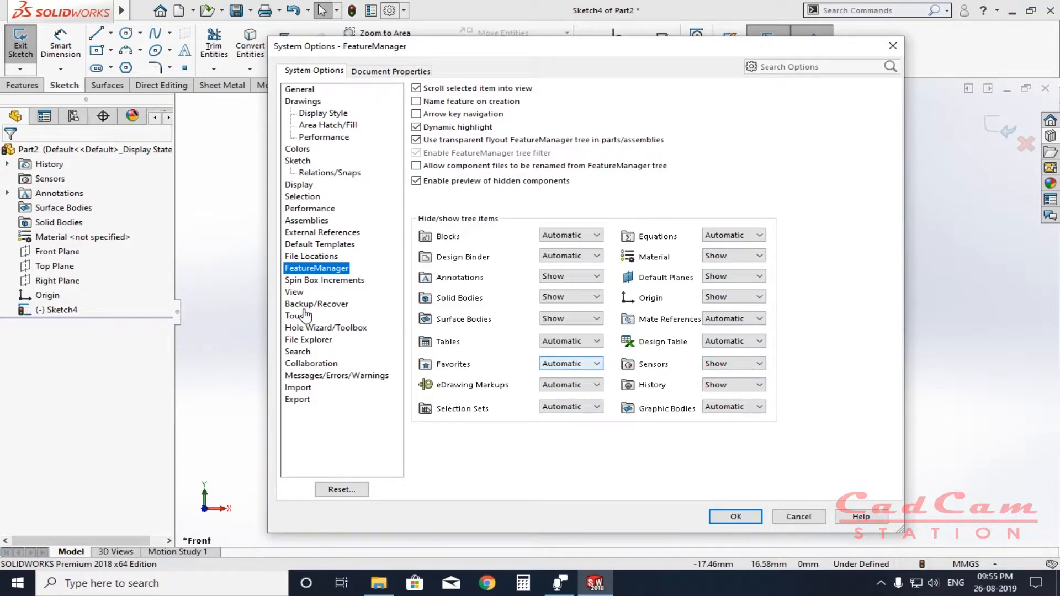
left_click(306, 282)
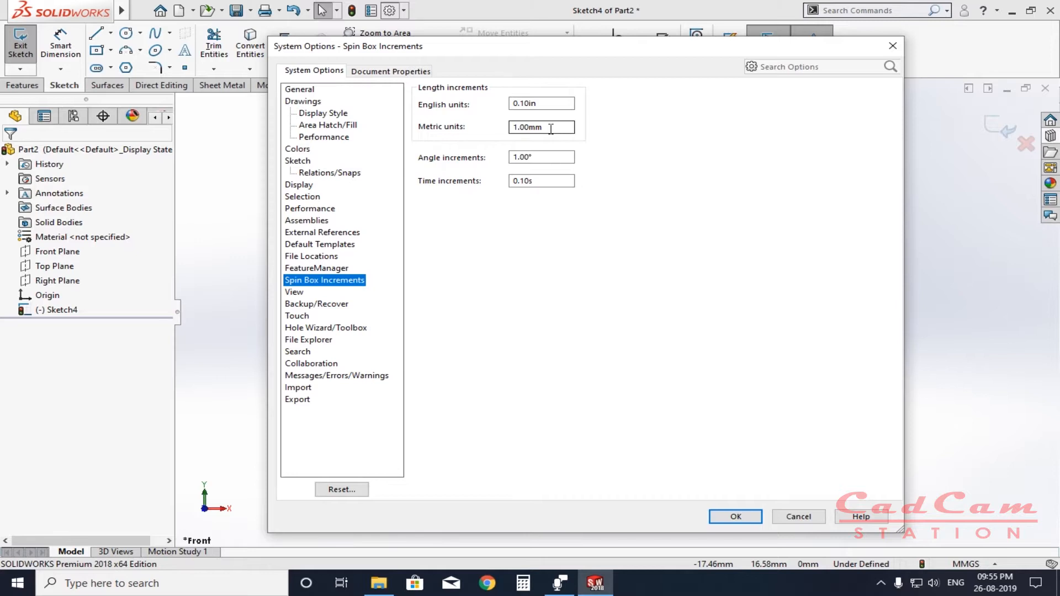
left_click(736, 516)
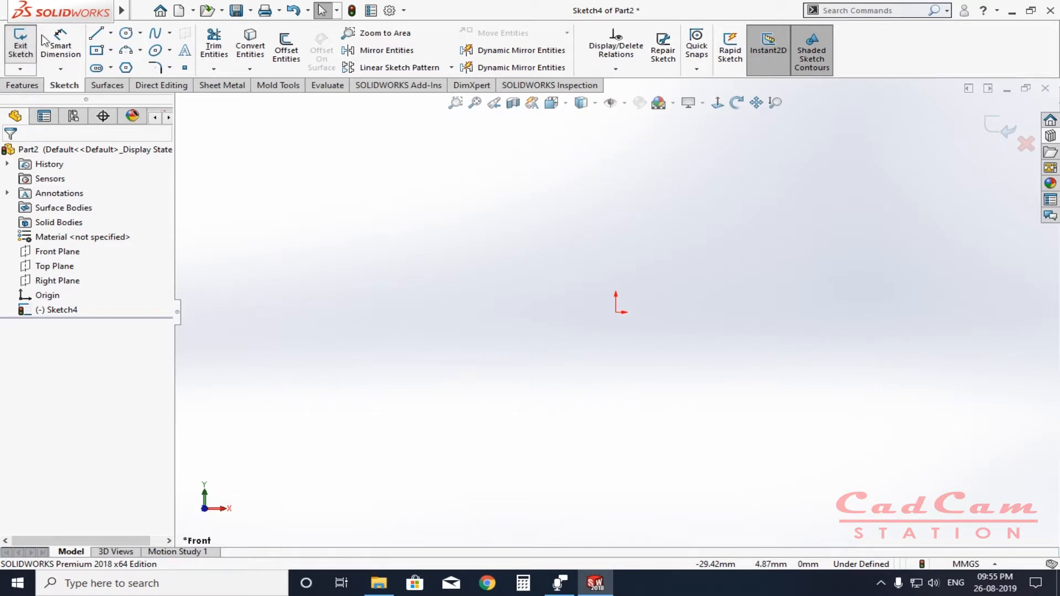
Step: Draw a circle centered on the origin with an on-screen diameter of 15 mm
left_click(124, 34)
left_click(616, 311)
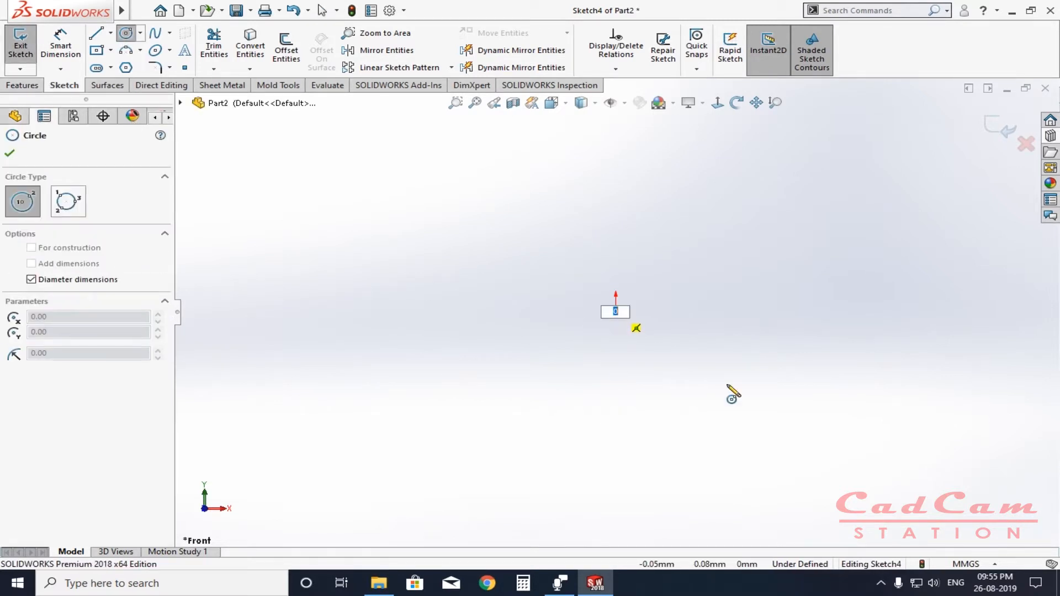
type("15")
key("Return")
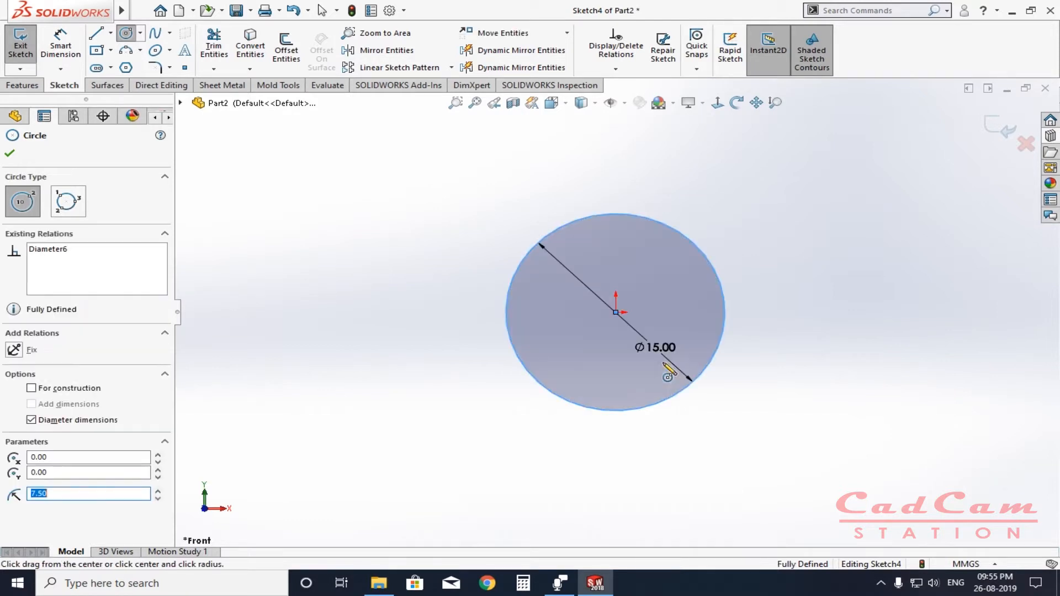
Step: Extrude the circle as a blind boss, stepping the depth down in 1 mm increments to 106 mm
left_click(39, 84)
left_click(26, 47)
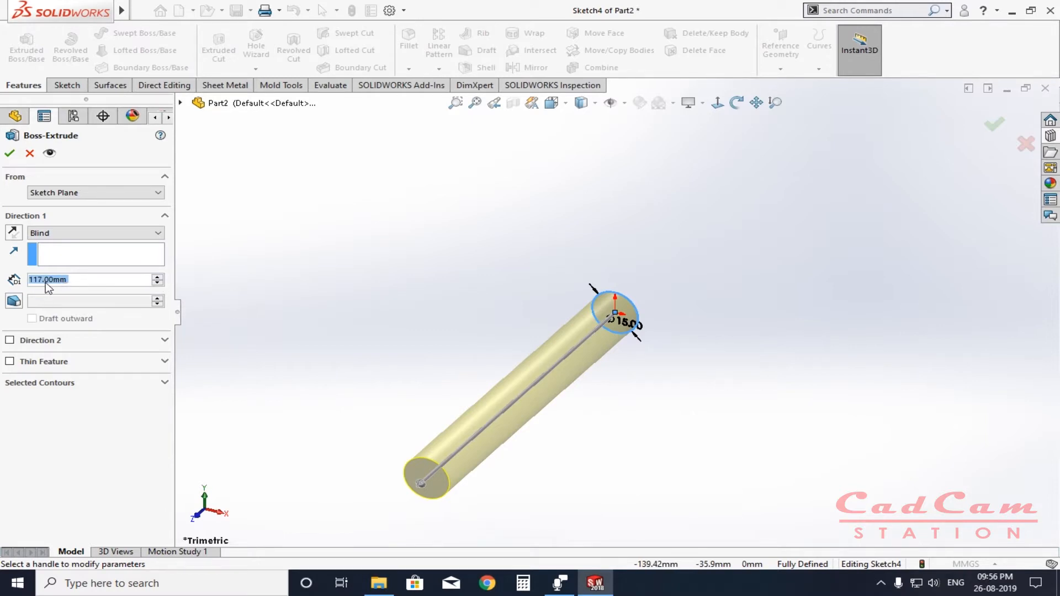
left_click(158, 284)
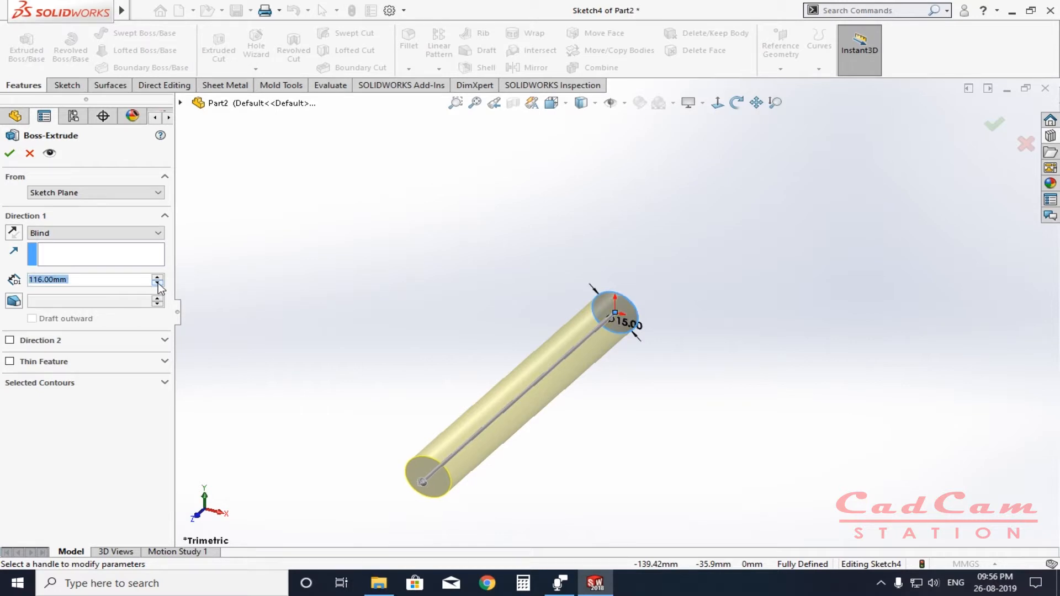
left_click(158, 283)
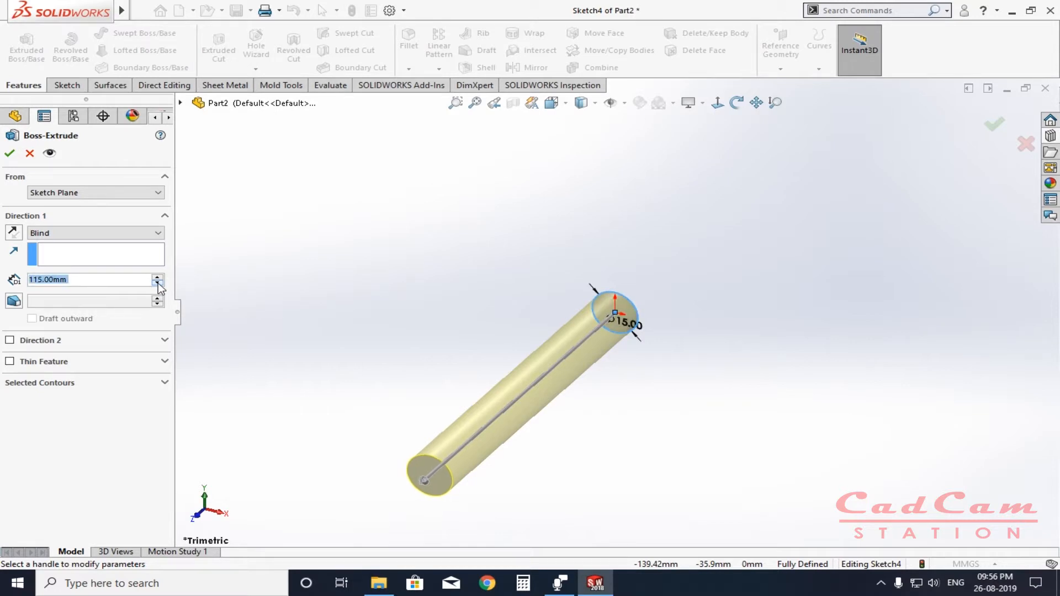
left_click(158, 283)
left_click(158, 283)
left_click(158, 283)
left_click(158, 284)
left_click(158, 283)
left_click(158, 284)
left_click(158, 284)
left_click(158, 284)
left_click(158, 283)
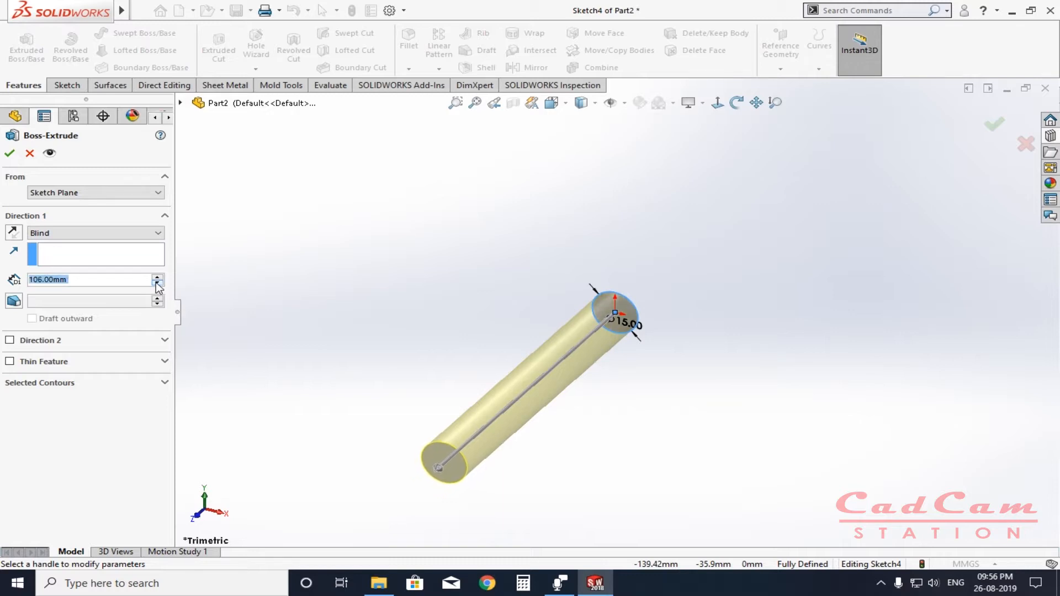
left_click(9, 153)
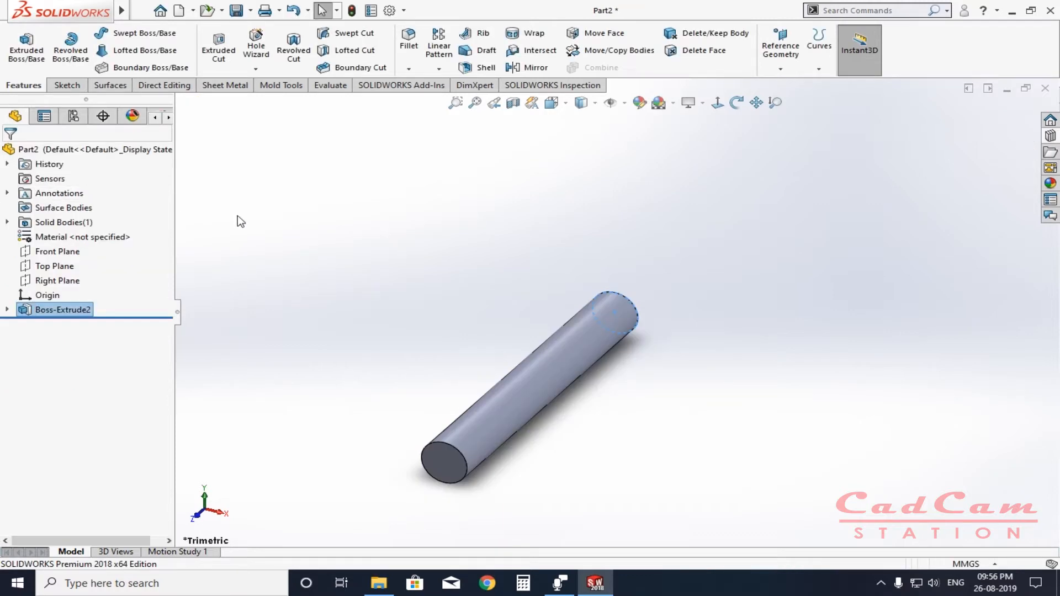
Step: Set the metric length spin box increment to 10 mm in the system options and apply it
left_click(389, 11)
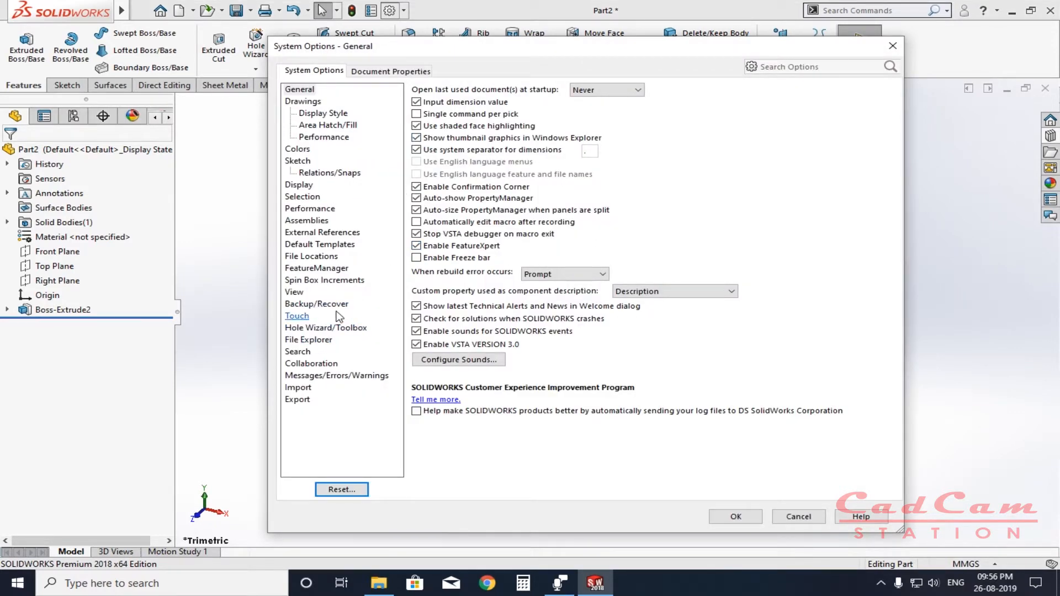
left_click(324, 280)
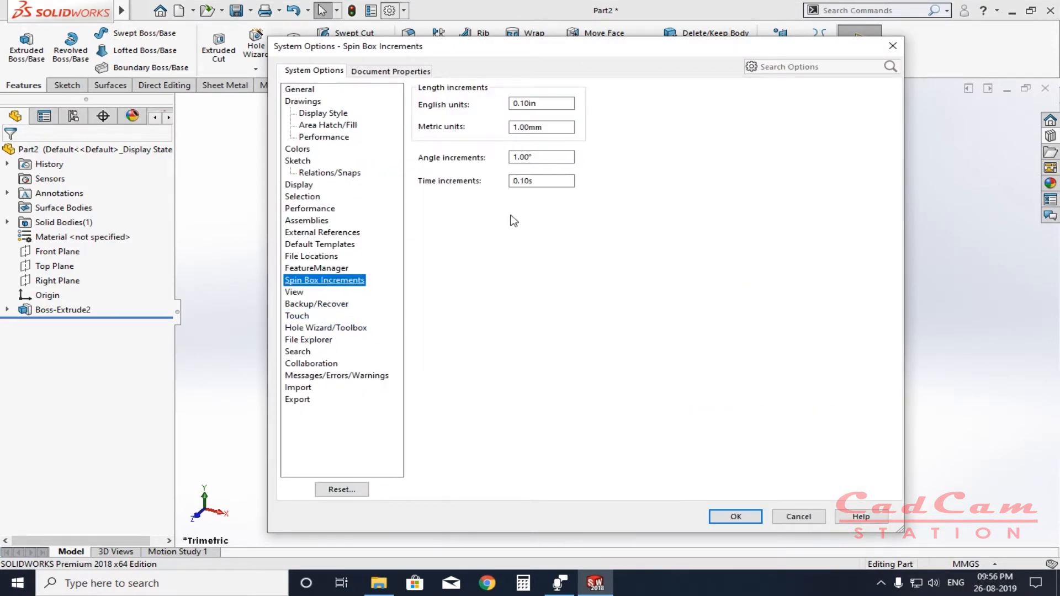
double_click(560, 127)
type("1")
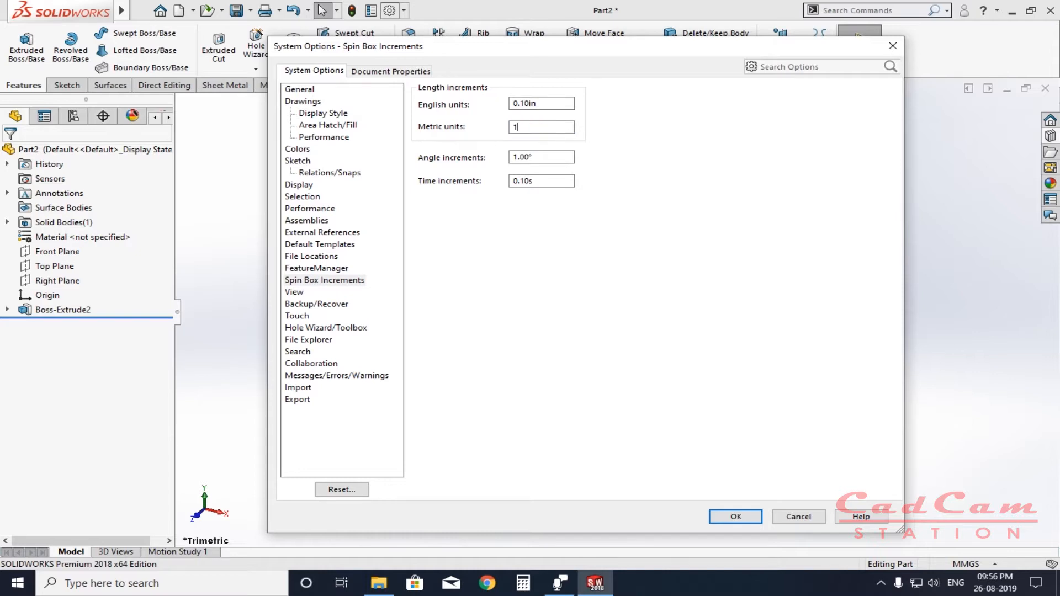
type("0")
left_click(735, 517)
Step: Edit the cylinder's boss extrude, stepping its blind depth down in 10 mm increments to 36 mm, and accept it
right_click(66, 310)
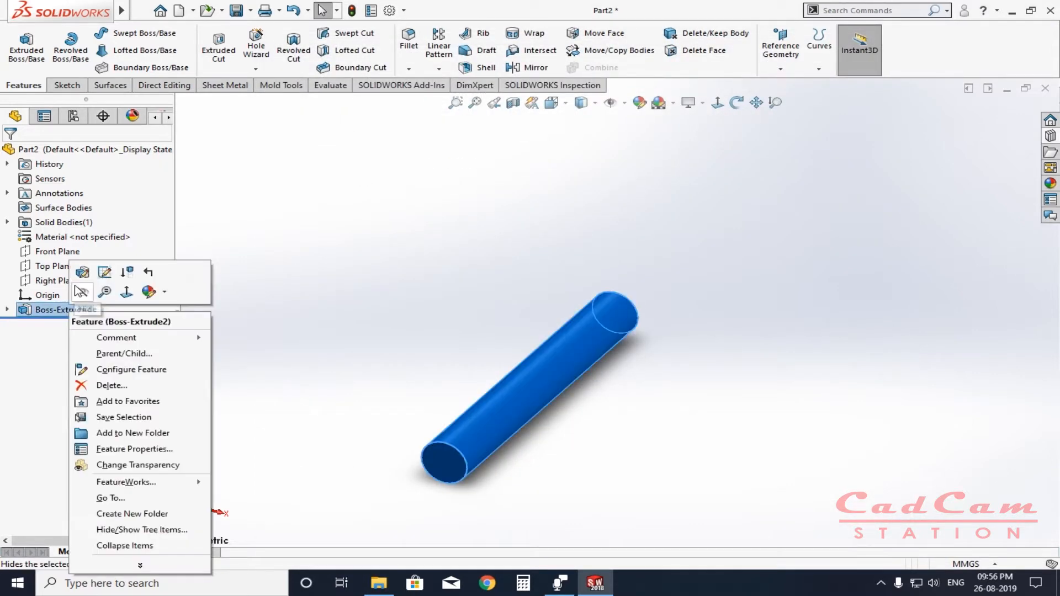
left_click(101, 274)
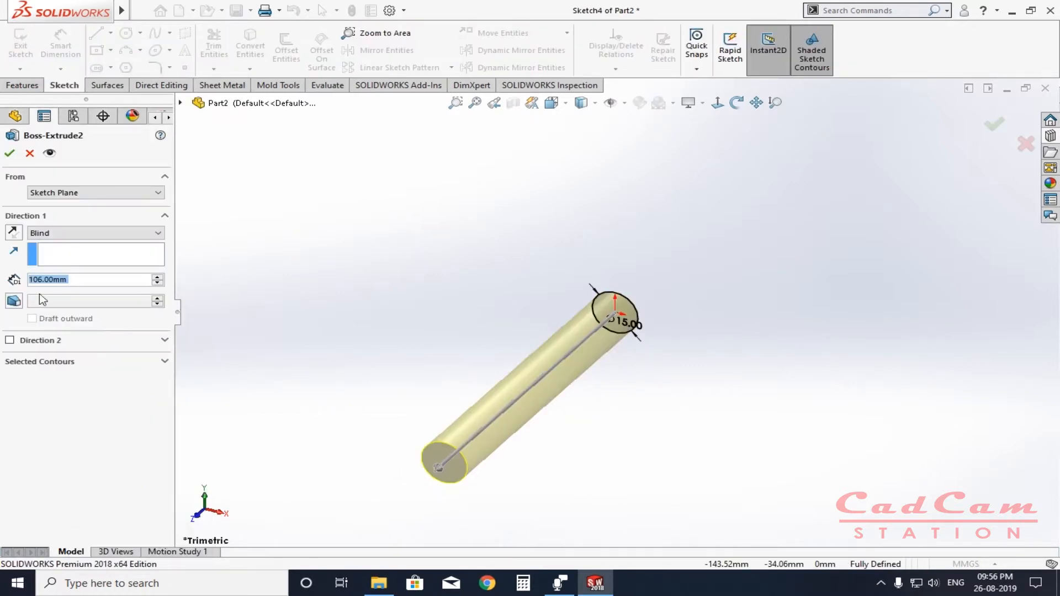
left_click(159, 283)
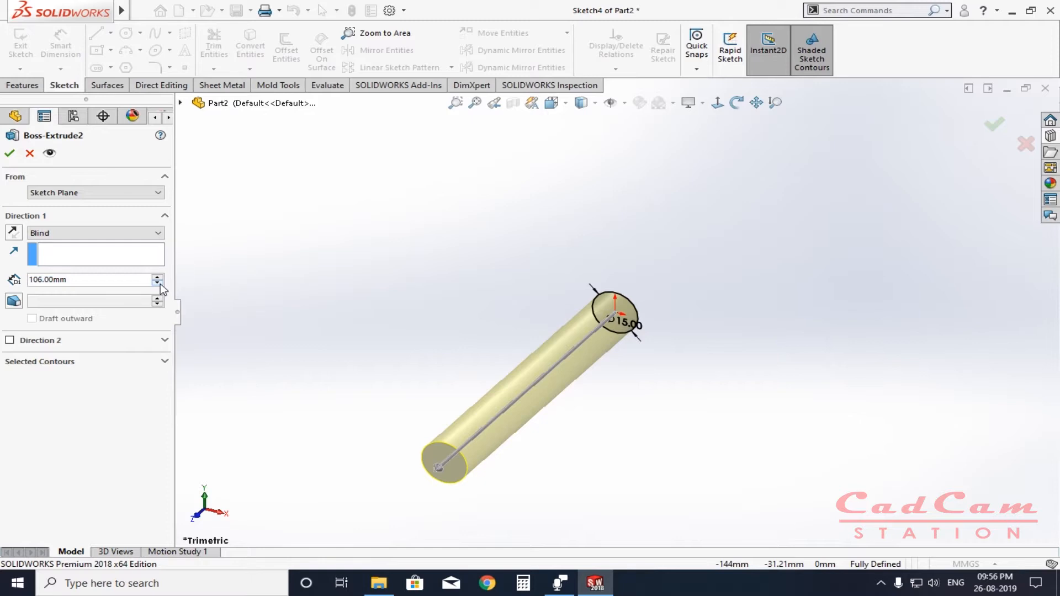
left_click(159, 283)
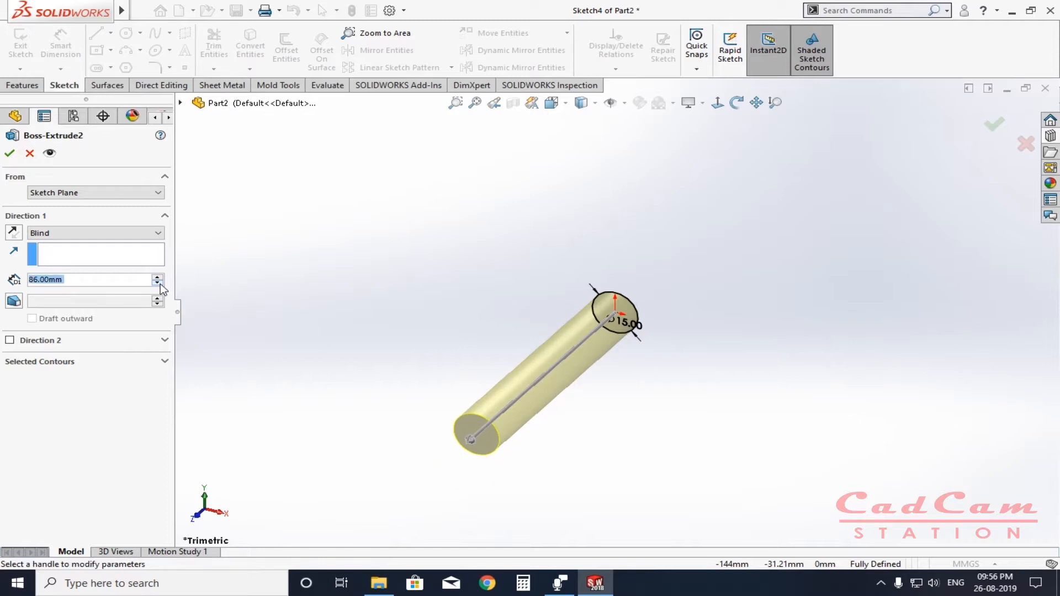
left_click(158, 283)
left_click(158, 284)
left_click(158, 283)
left_click(158, 284)
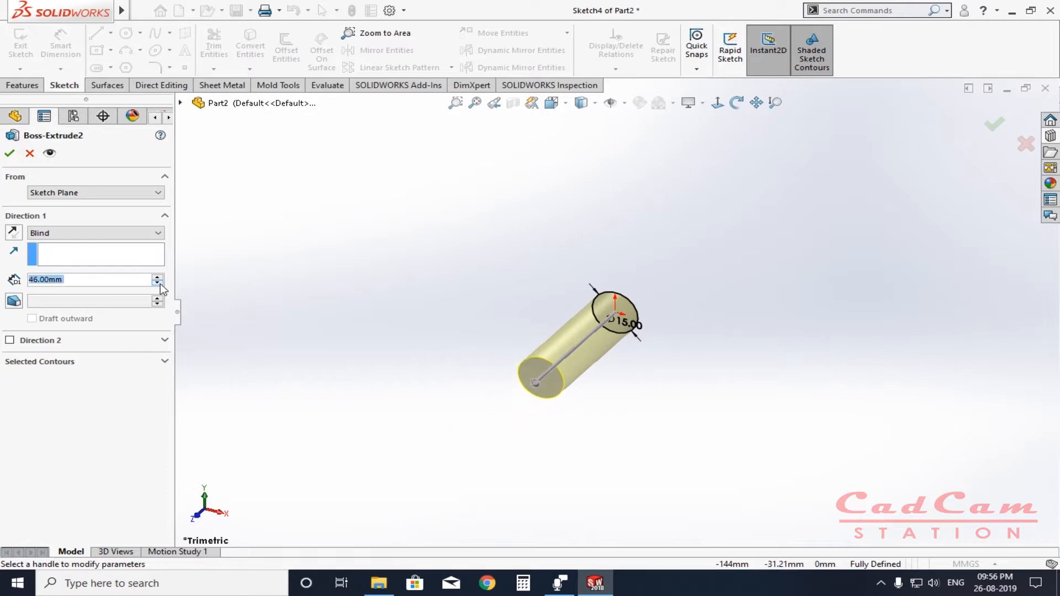
left_click(159, 284)
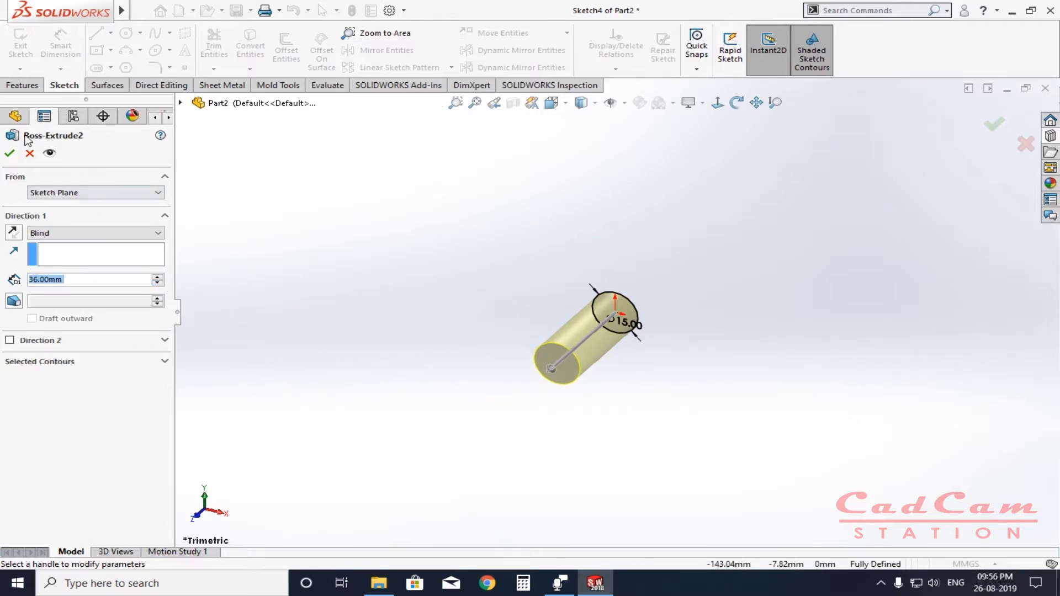
left_click(9, 153)
Step: Set the metric length spin box increment to 1 mm in the system options
left_click(389, 10)
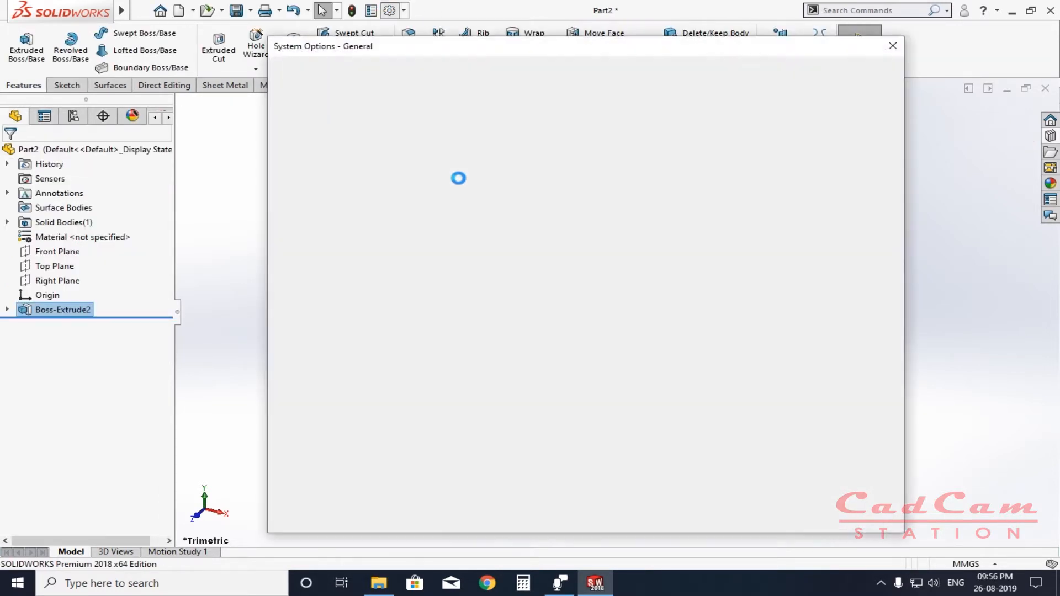
left_click(327, 282)
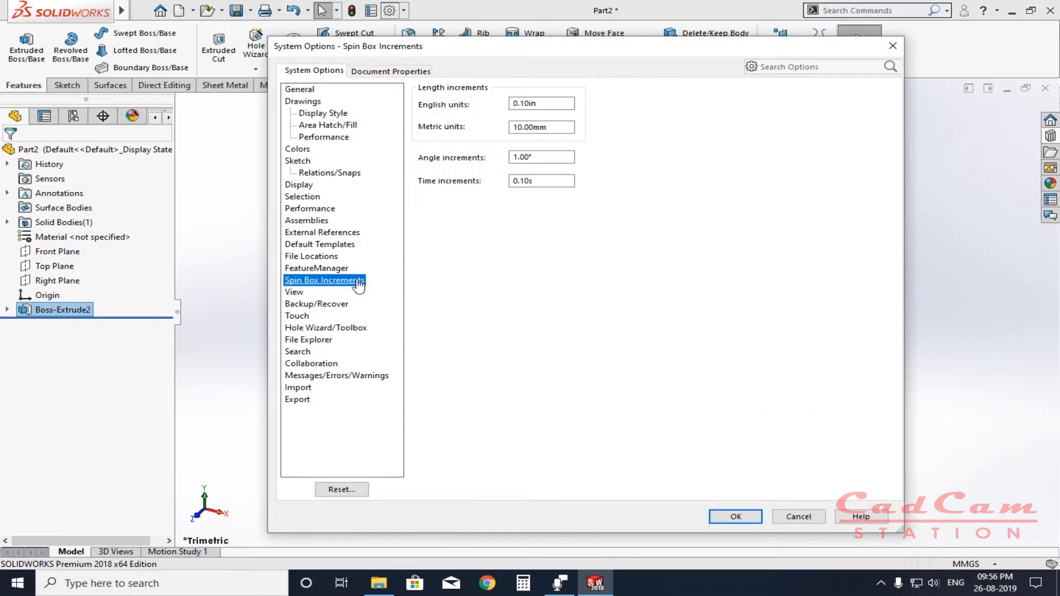
double_click(549, 128)
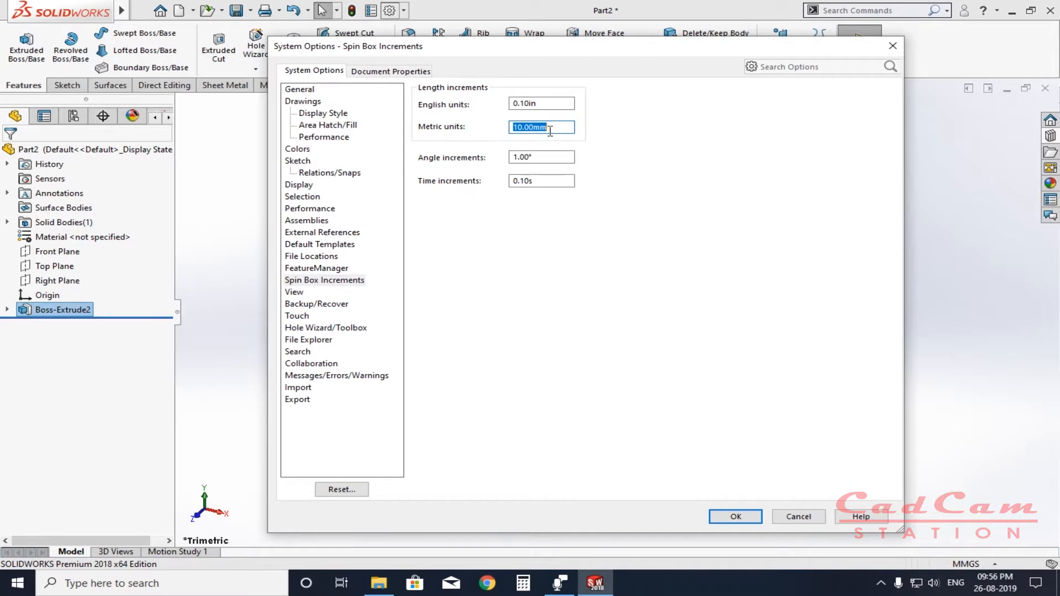
type("1")
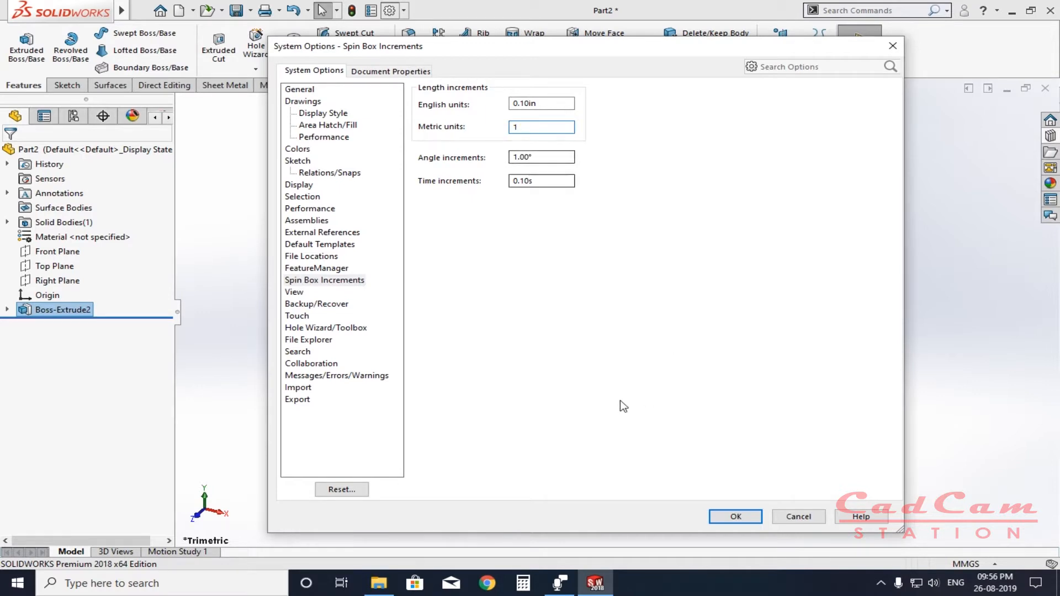
left_click(534, 183)
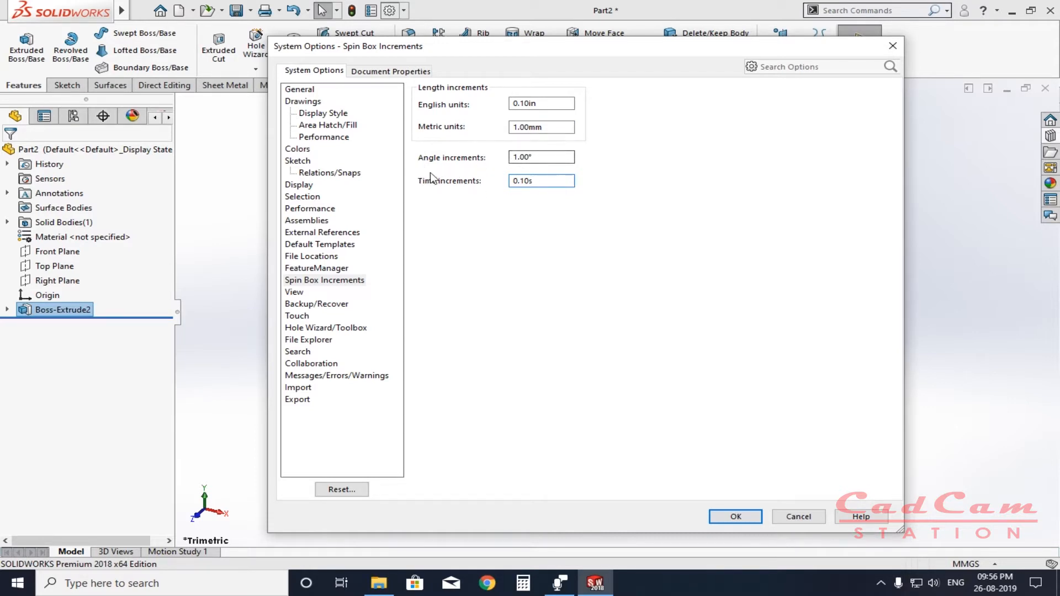
Step: Examine the auto-recover interval and folder in the Backup/Recover system options, browsing for a folder without choosing another one
left_click(307, 293)
left_click(307, 304)
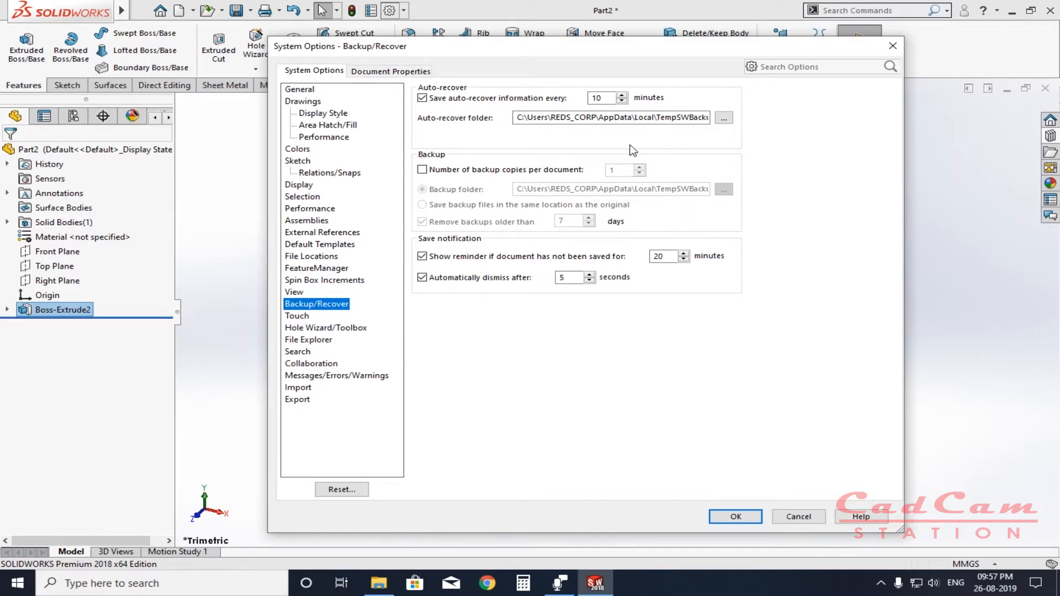
left_click(610, 98)
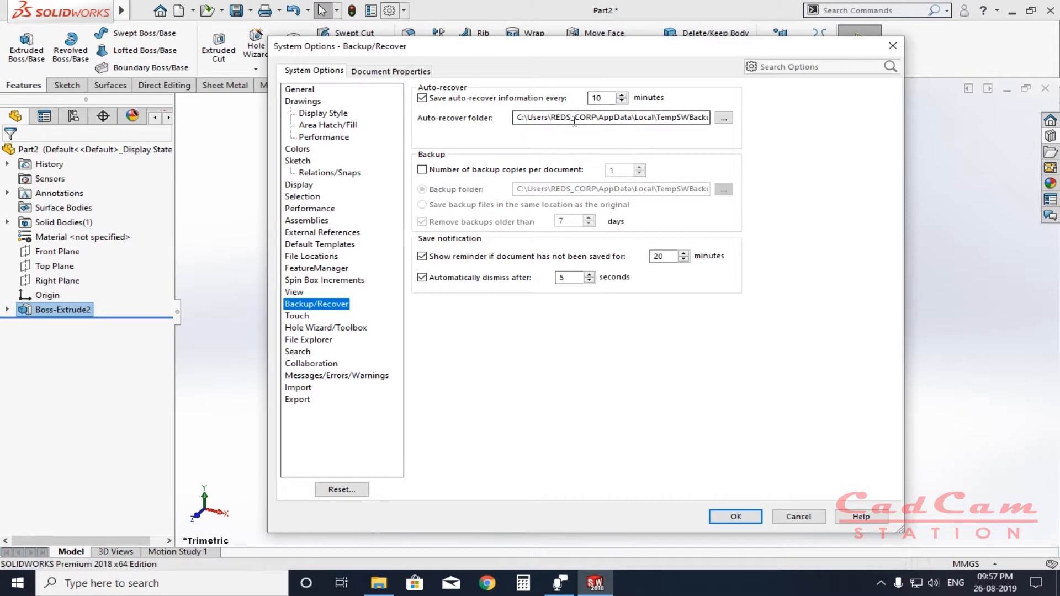
left_click_drag(699, 121, 721, 119)
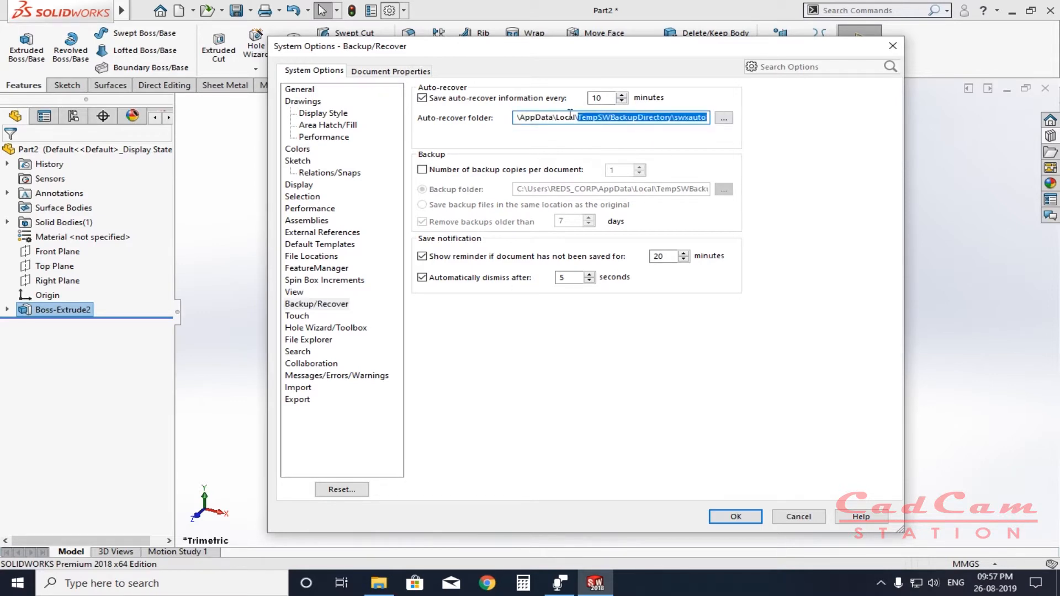
left_click_drag(538, 117, 714, 125)
left_click(723, 121)
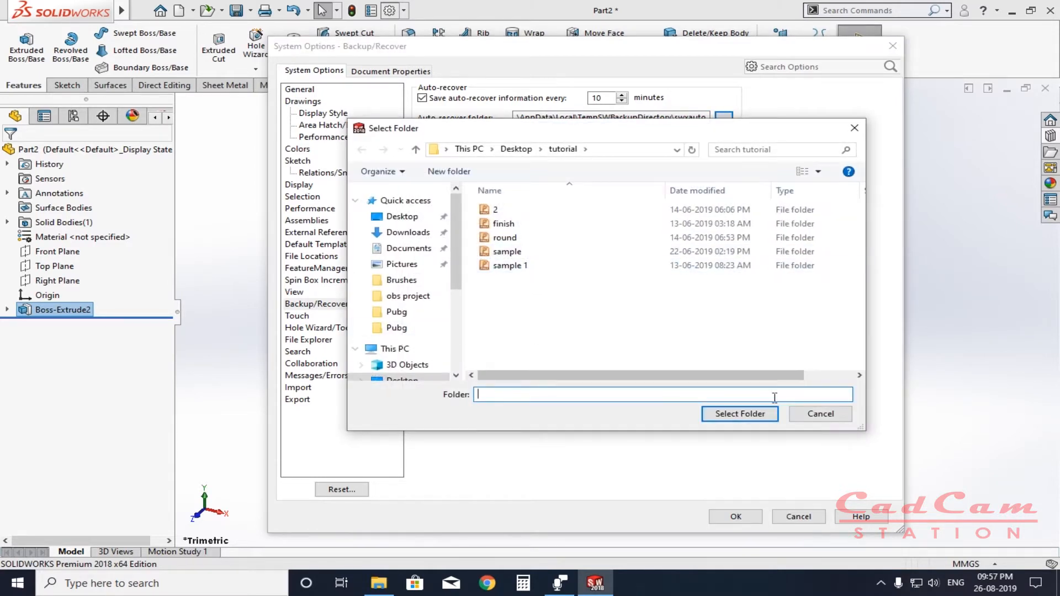
left_click(822, 414)
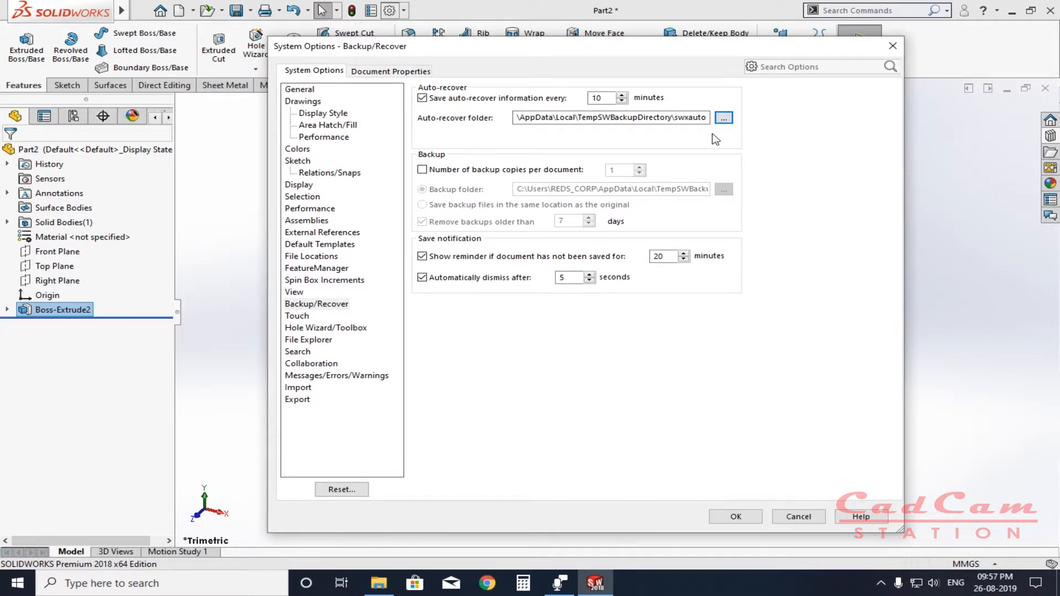
double_click(603, 98)
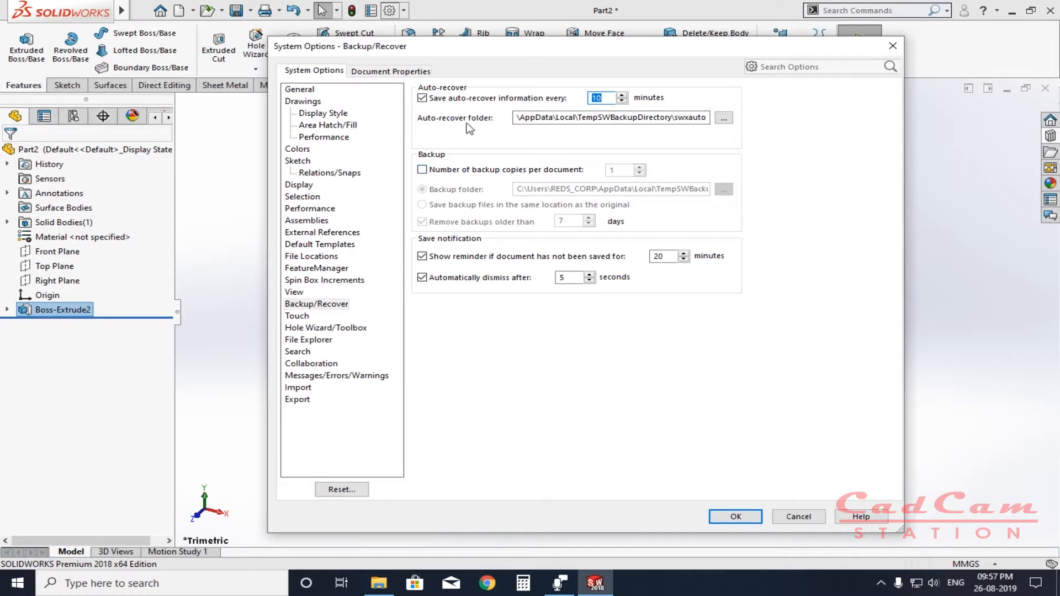
Step: Turn on backup copies per document to inspect the backup folder and removal age settings, and turn it off again
left_click(427, 169)
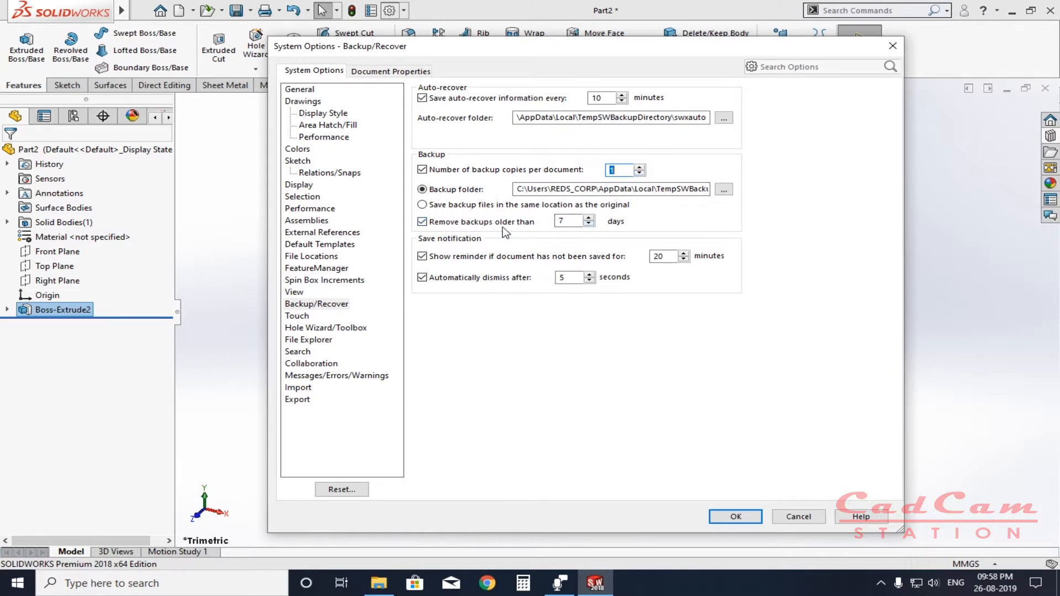
double_click(572, 222)
left_click(430, 172)
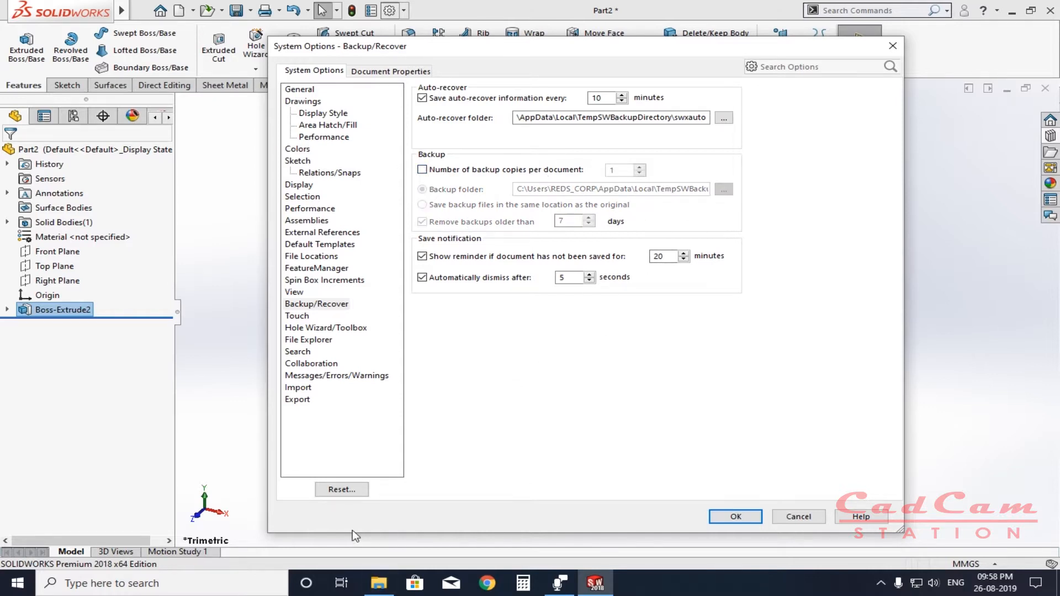
Step: Examine the Touch and Hole Wizard/Toolbox system options and the overall drafting standards offered in the document properties
left_click(297, 318)
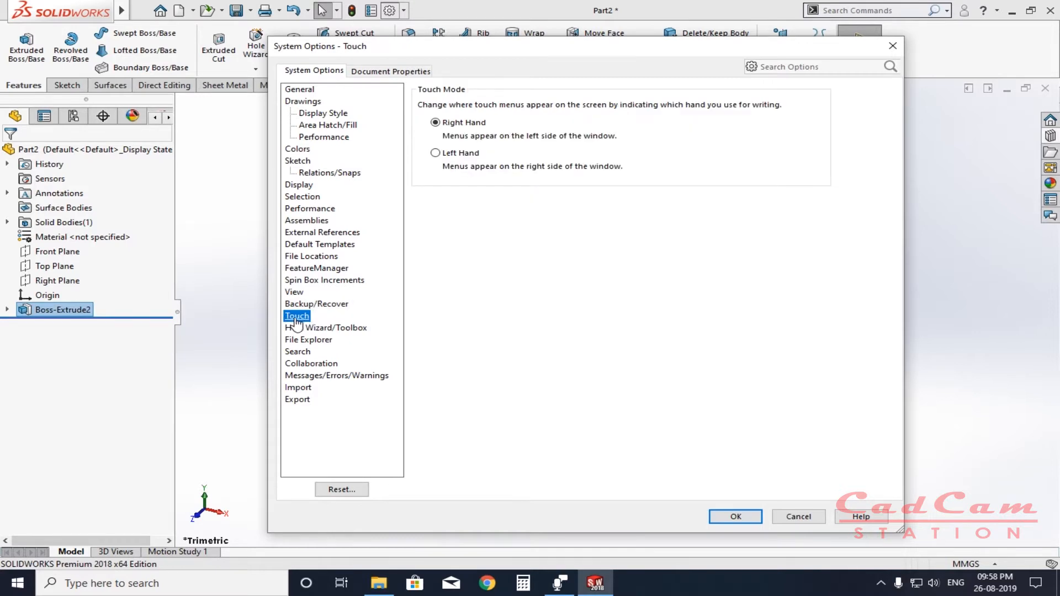
left_click(334, 329)
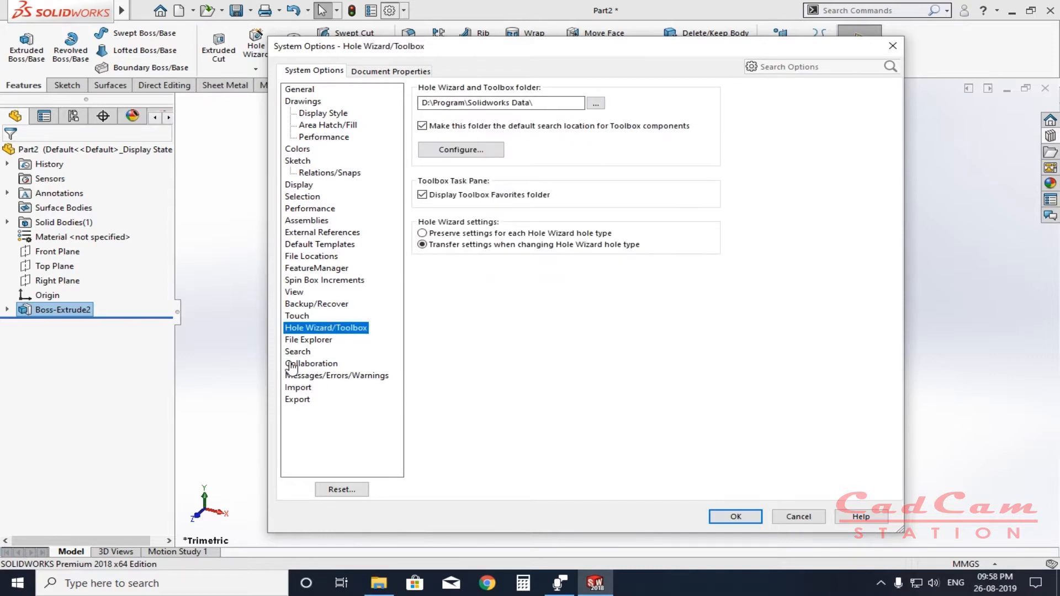
left_click(385, 73)
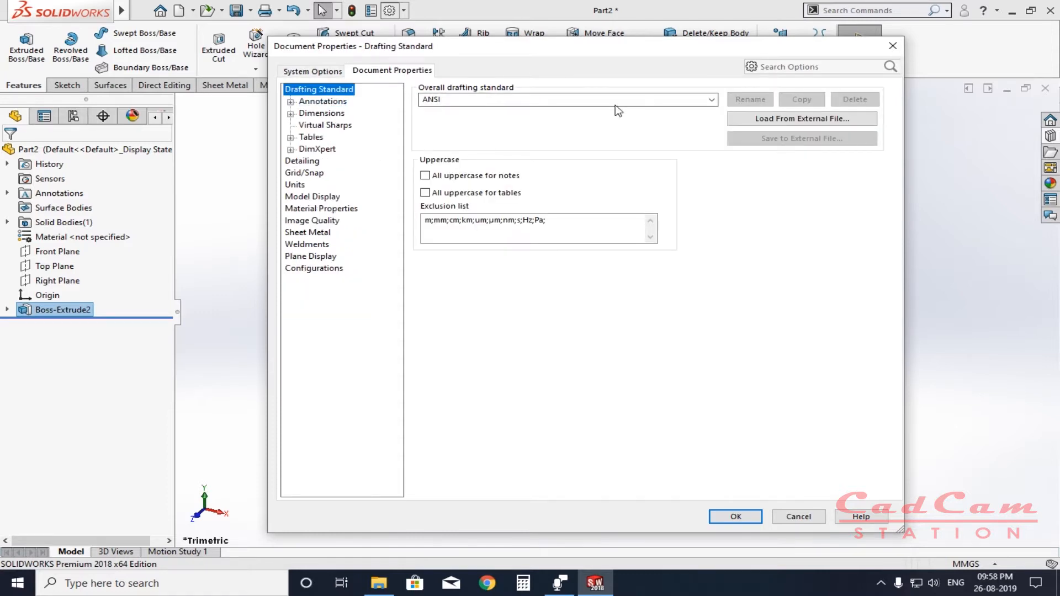
left_click(712, 100)
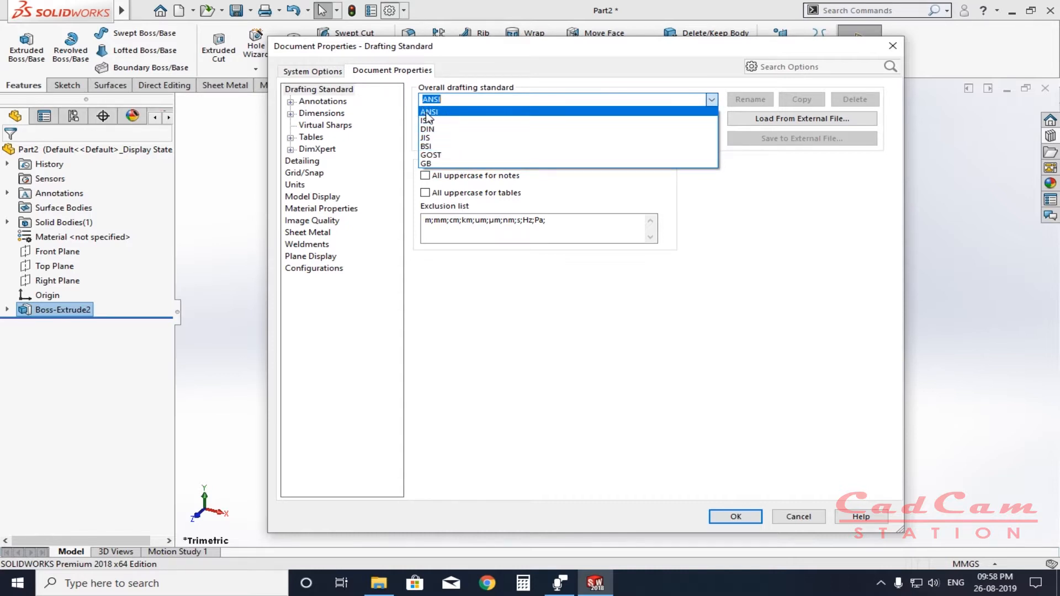
left_click(789, 258)
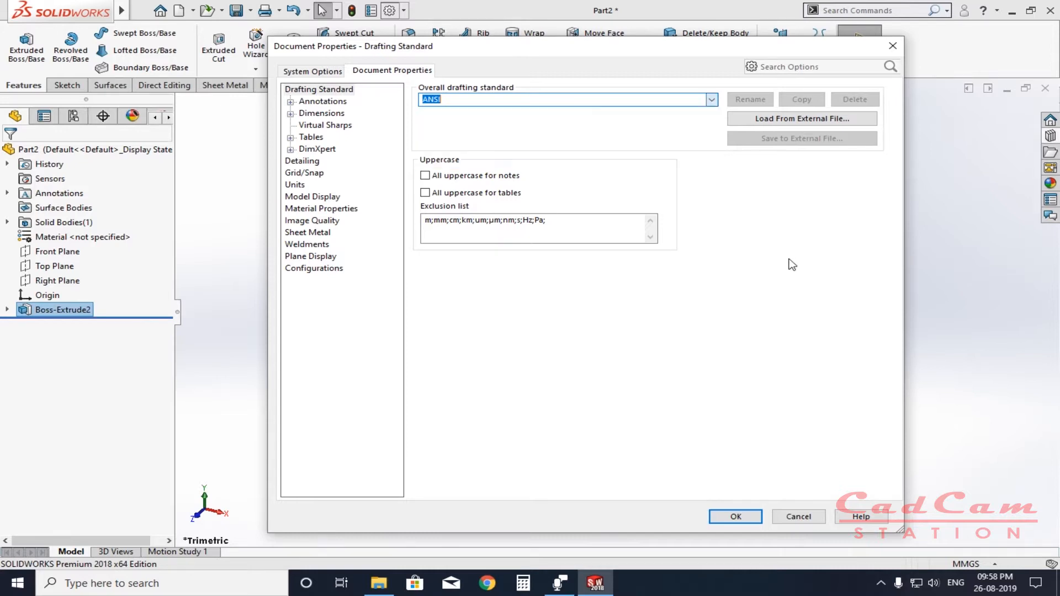
Step: Review the annotation text font, style and height choices in the document properties without changing them
left_click(321, 103)
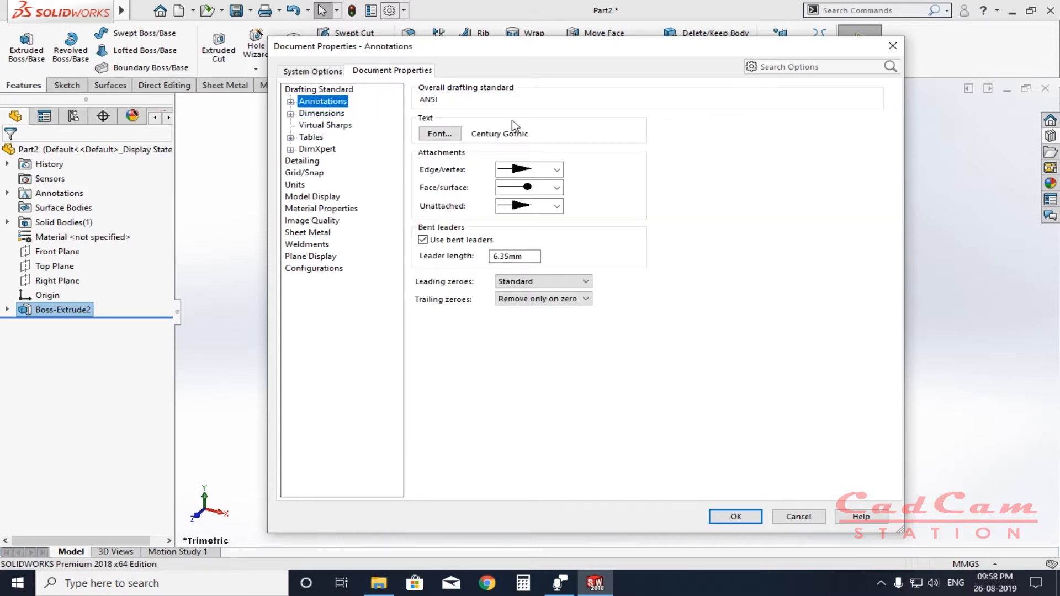
left_click(438, 134)
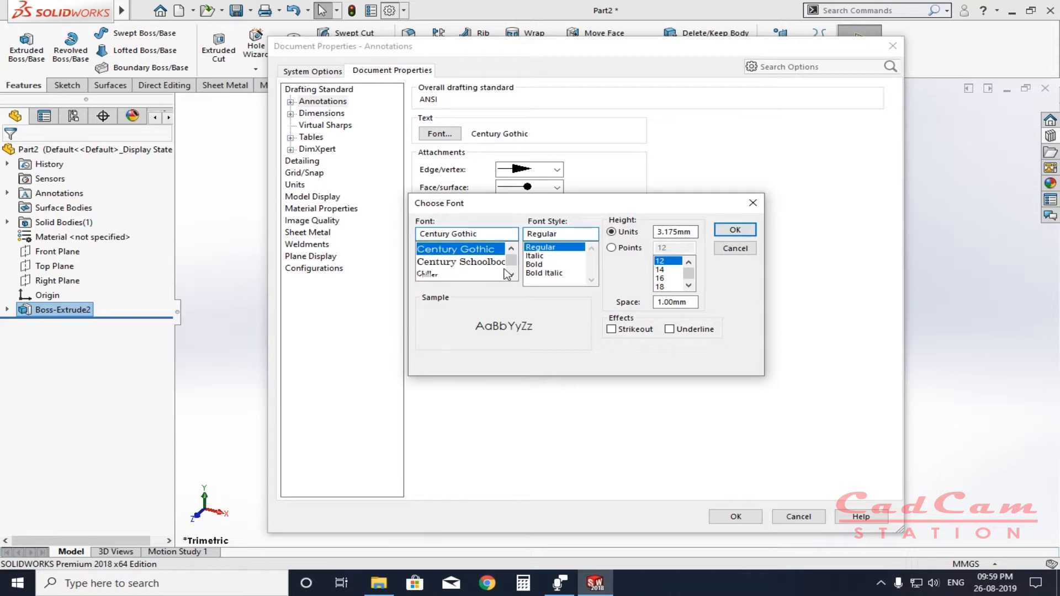
left_click_drag(511, 266, 512, 260)
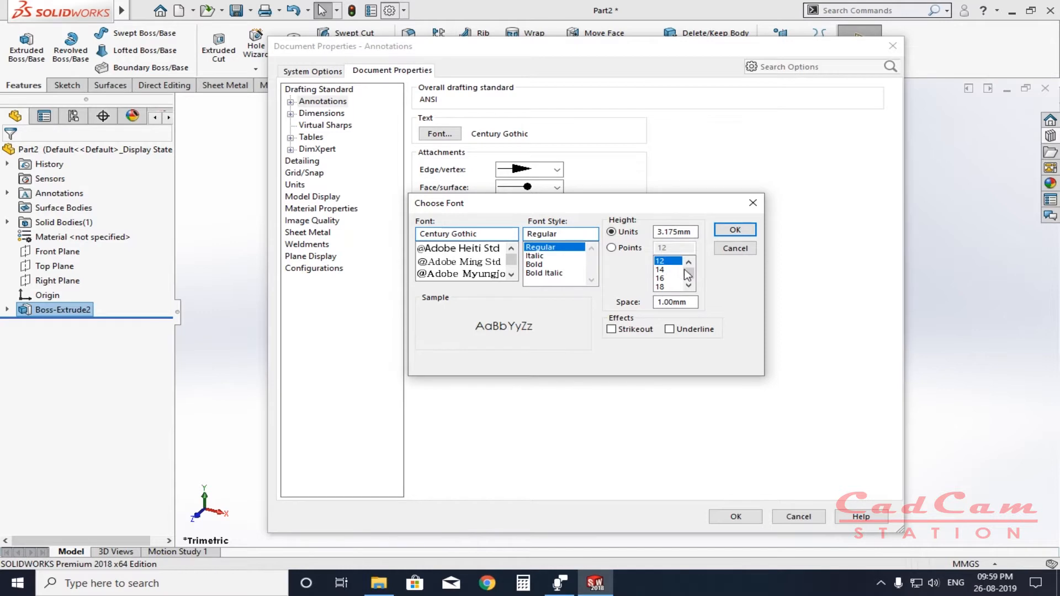
left_click(735, 229)
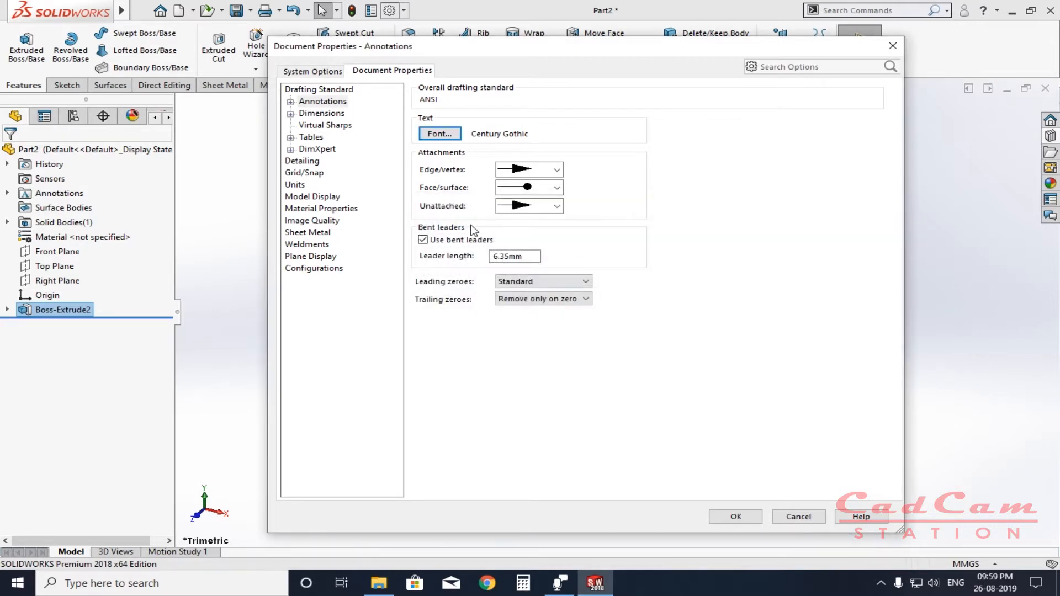
Step: Set the dimension text font in the document properties to Arial Narrow with a height of 2.5 mm
left_click(319, 114)
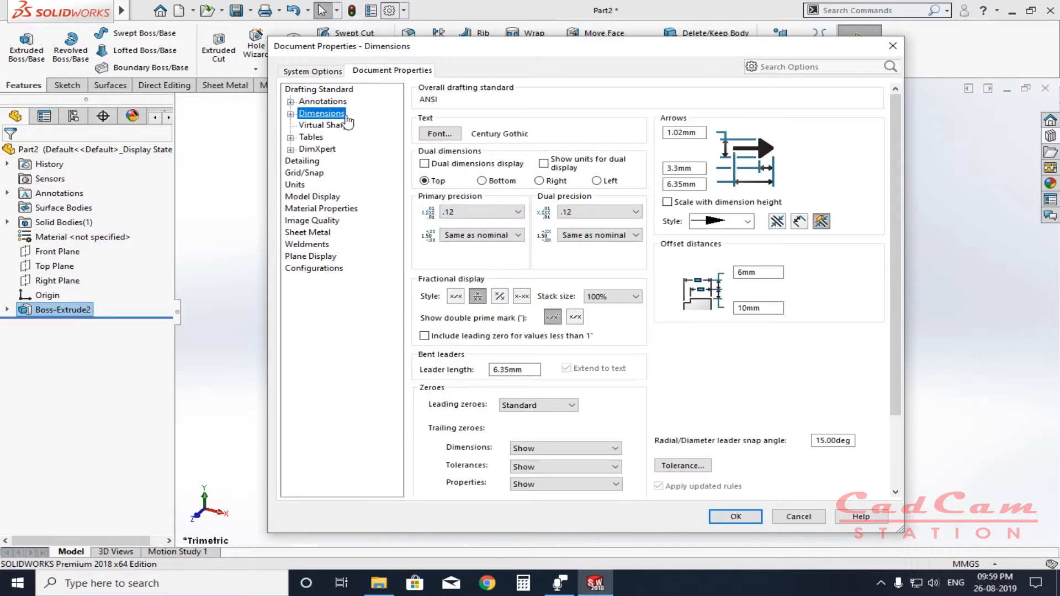
left_click(440, 134)
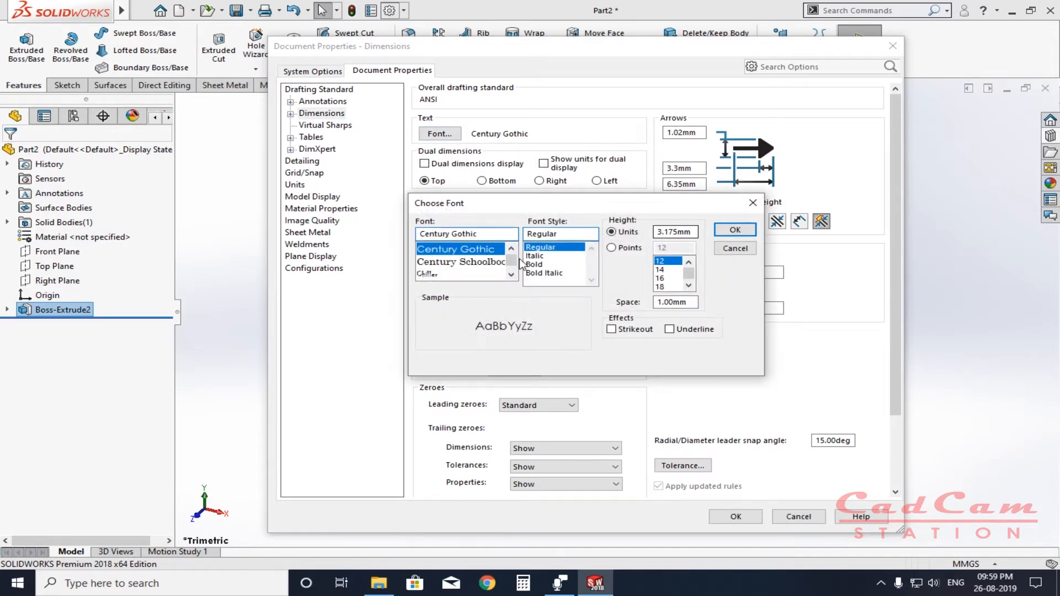
left_click(488, 235)
left_click_drag(487, 236, 375, 234)
key("BackSpace")
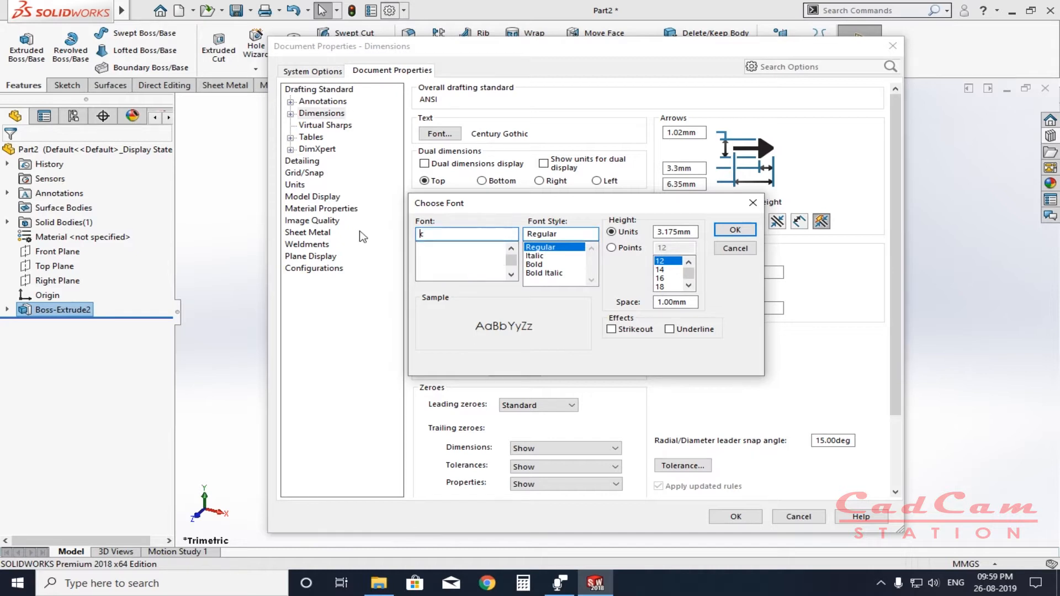
key("BackSpace")
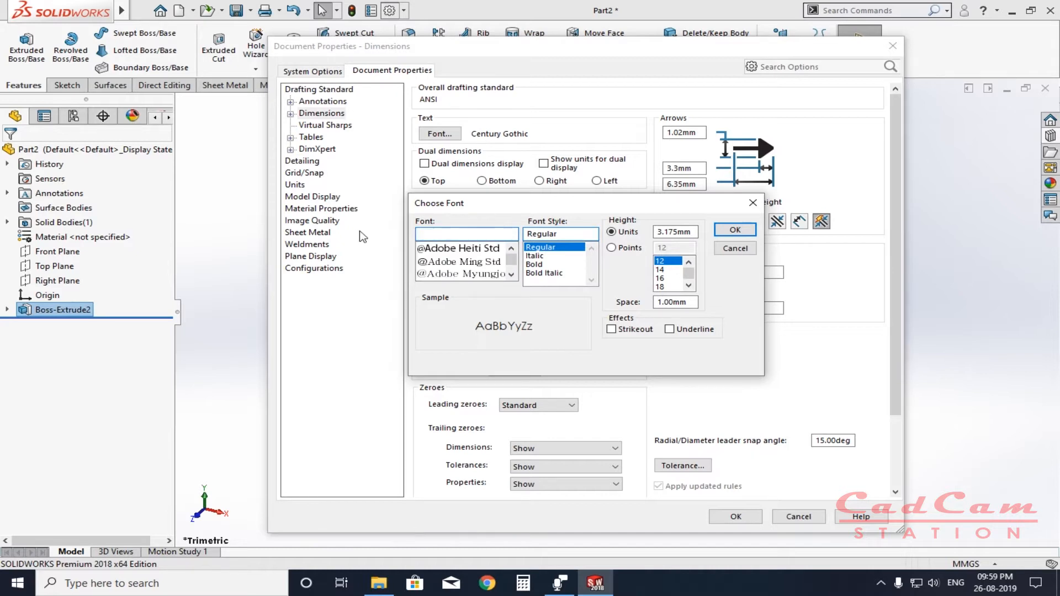
type("Ar")
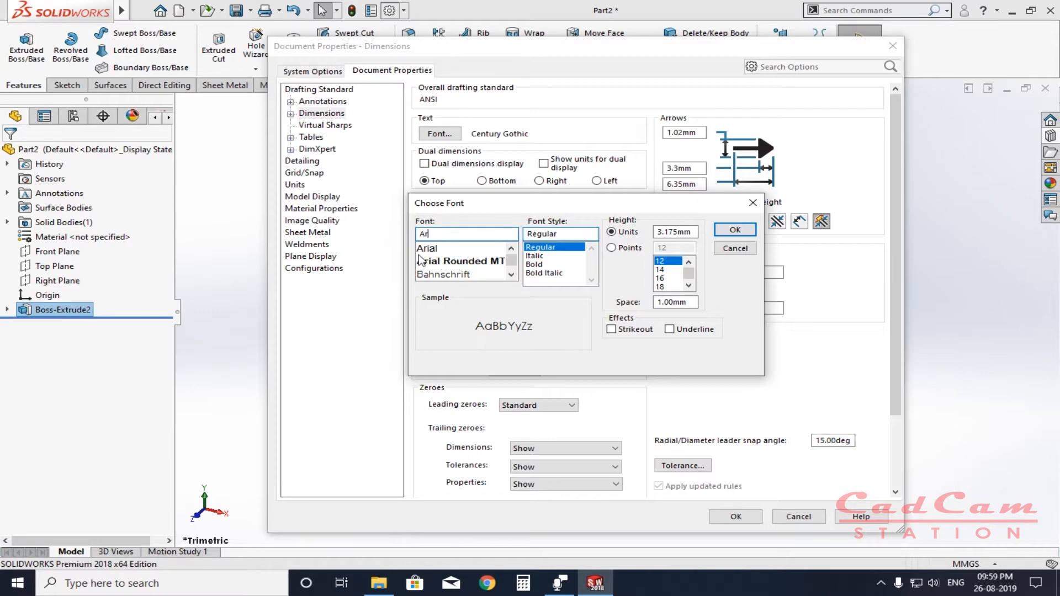
left_click(420, 249)
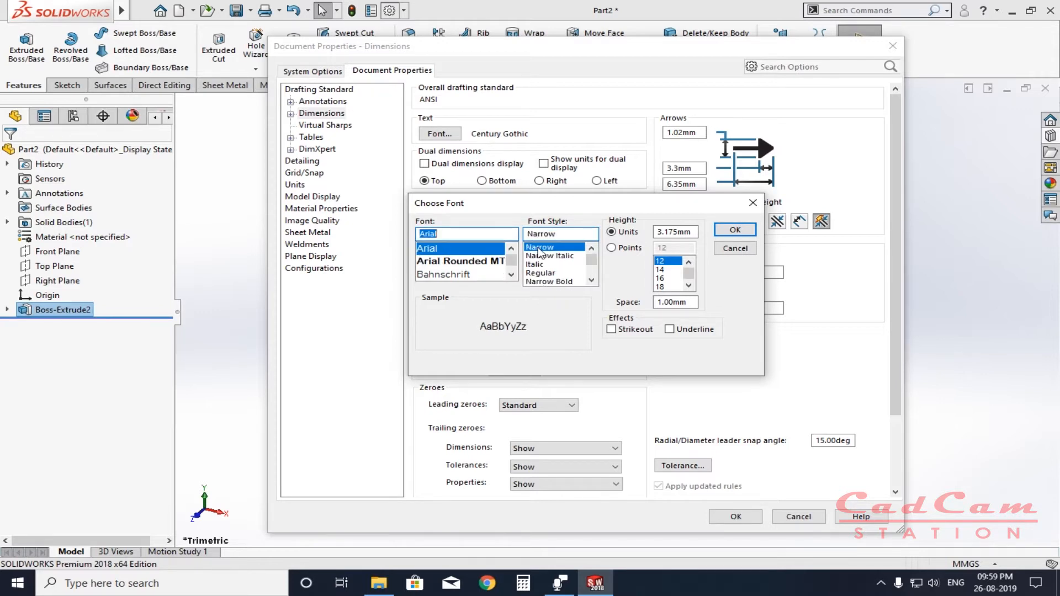
double_click(669, 233)
type("2.5")
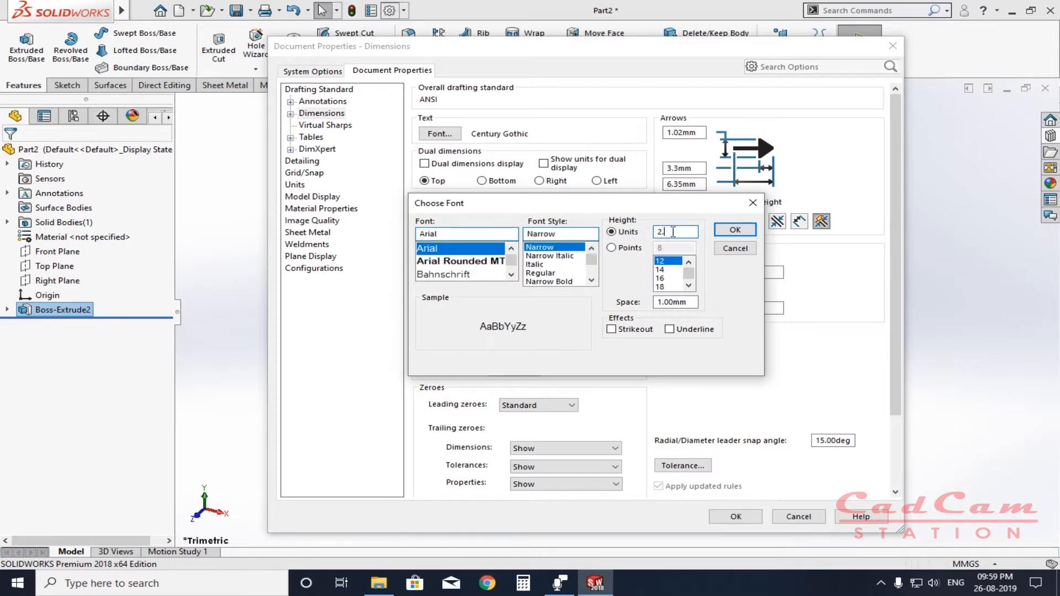
left_click(751, 234)
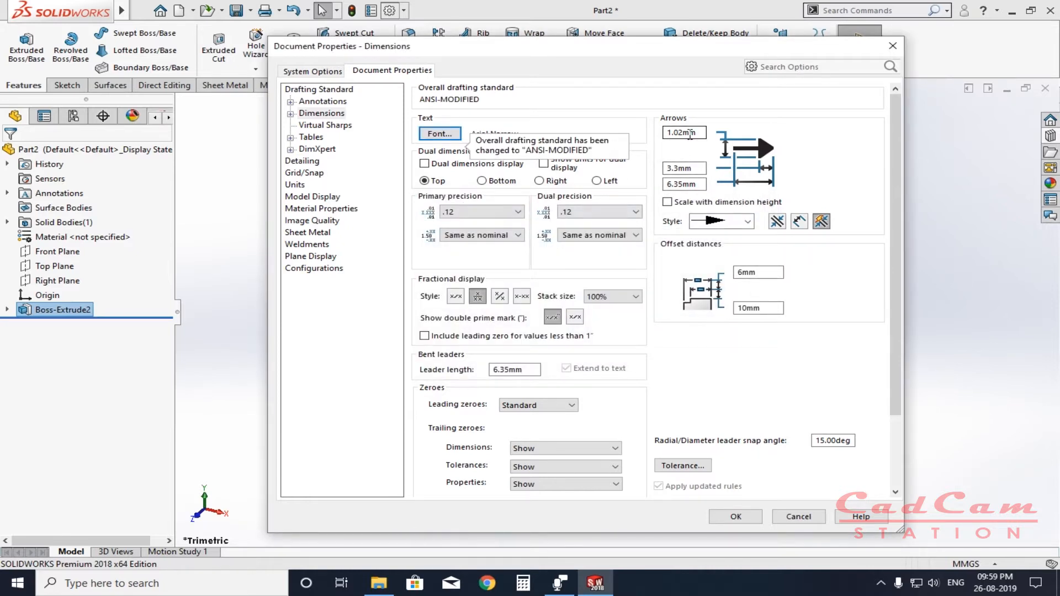
Step: Examine the dimension arrow sizes and the individual settings for angle, angular running, arc length, chamfer, diameter and hole callout dimensions
left_click(700, 132)
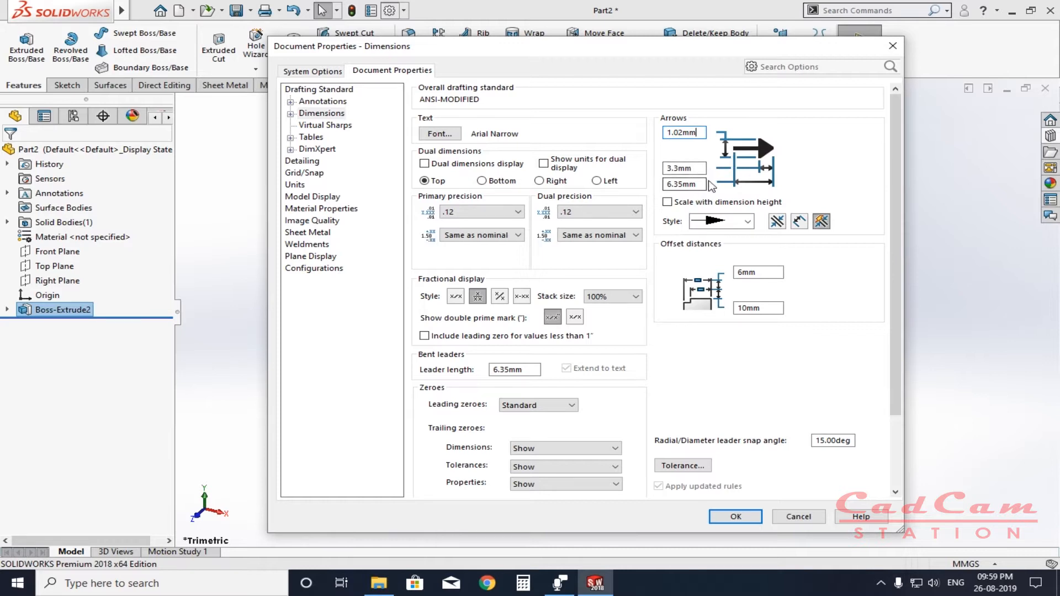
left_click(291, 114)
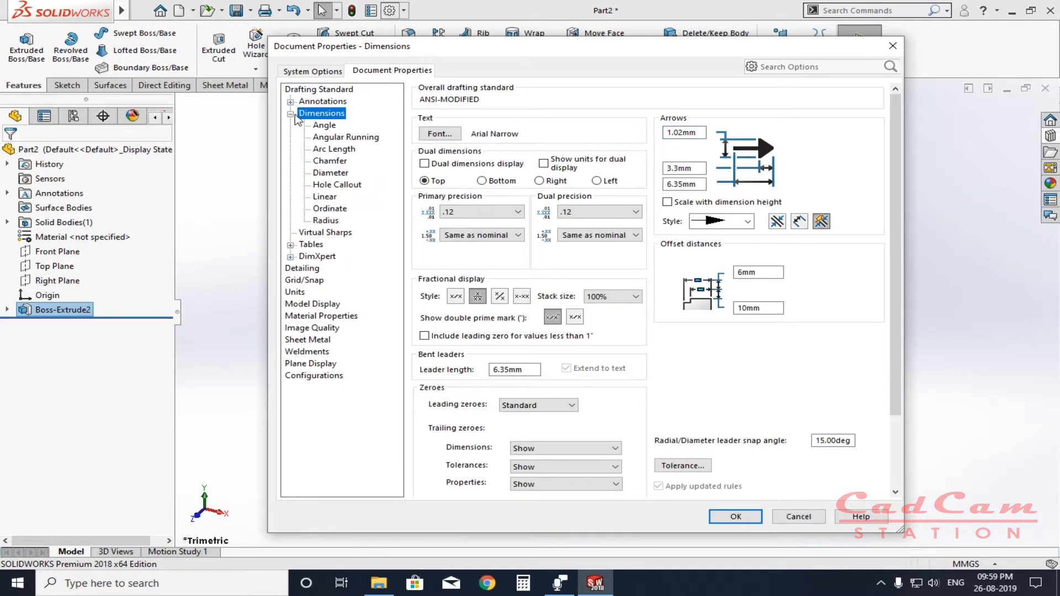
left_click(323, 125)
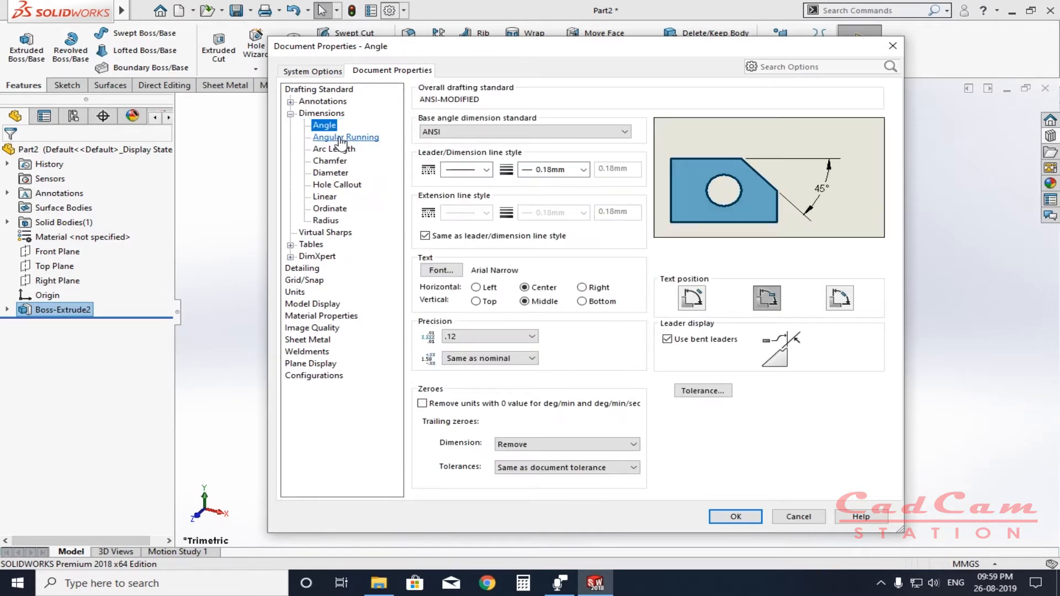
left_click(341, 138)
left_click(337, 149)
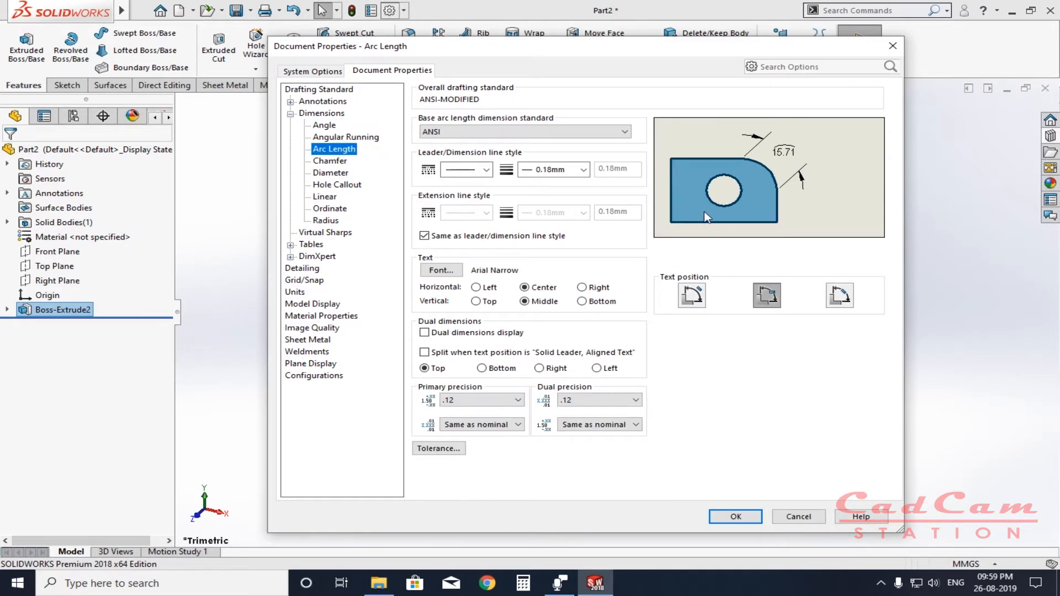
left_click(330, 160)
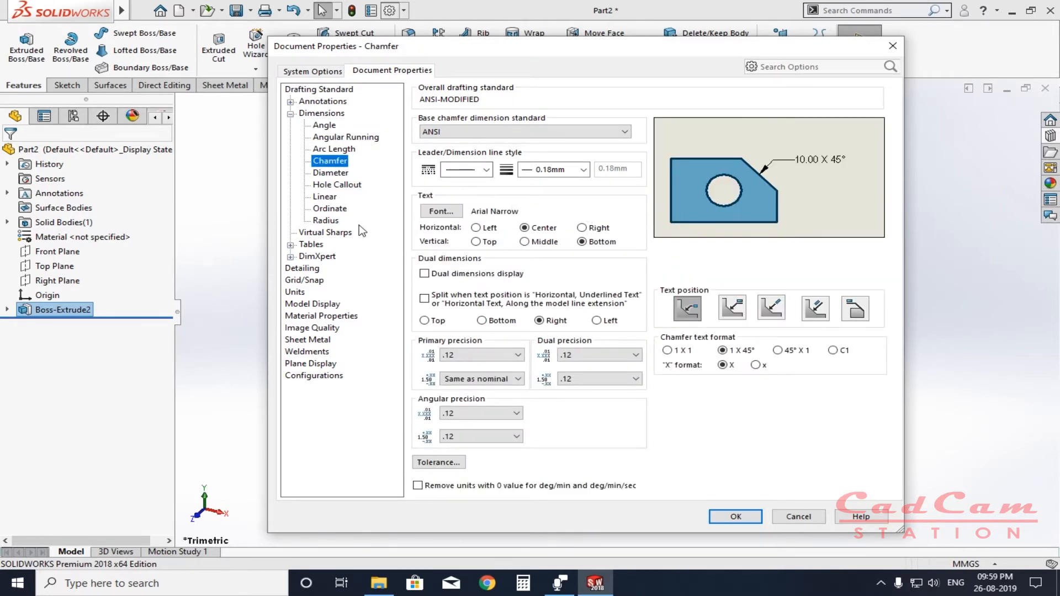
left_click(338, 174)
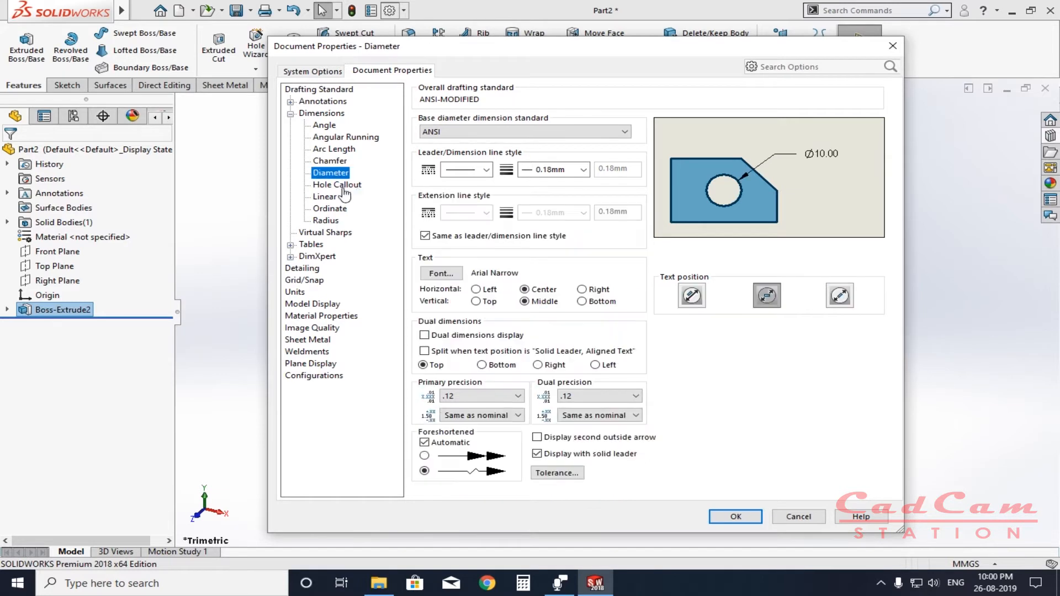
left_click(341, 186)
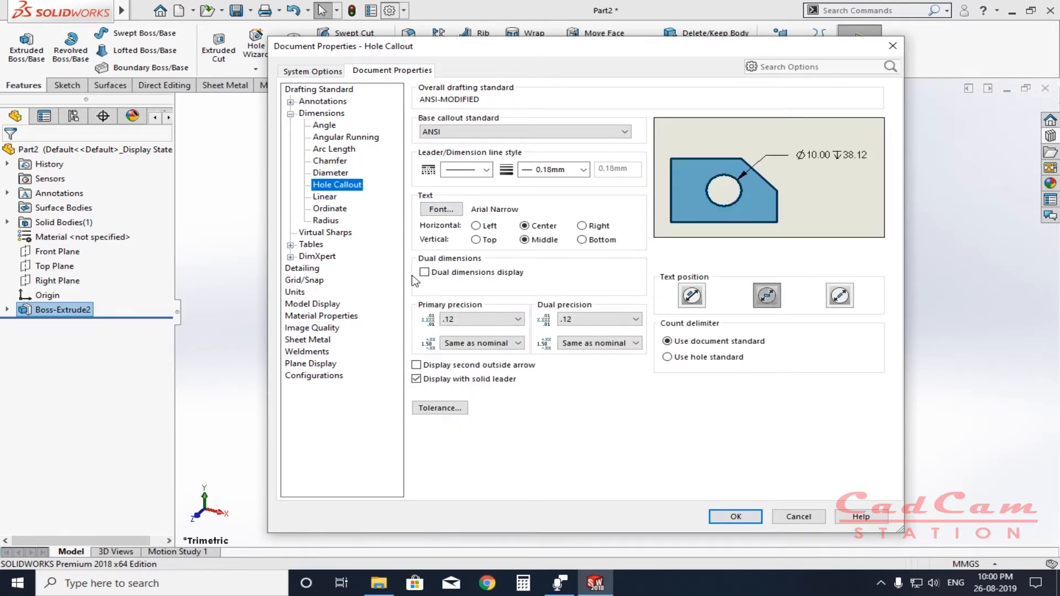
left_click(290, 115)
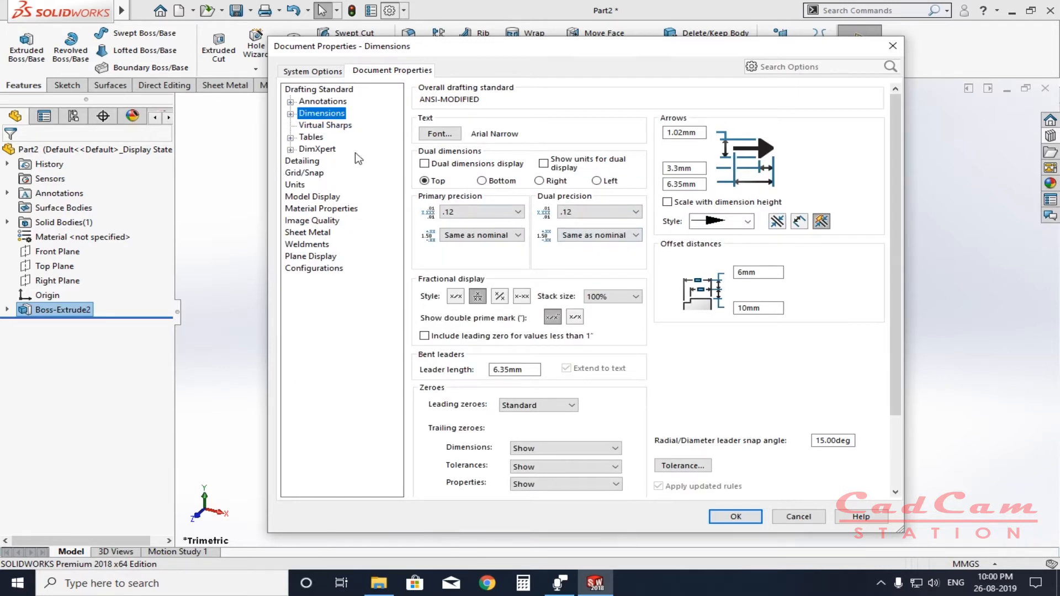
Step: Turn on shaded cosmetic threads in the Detailing display filter and review the Grid/Snap and Units document properties
left_click(309, 161)
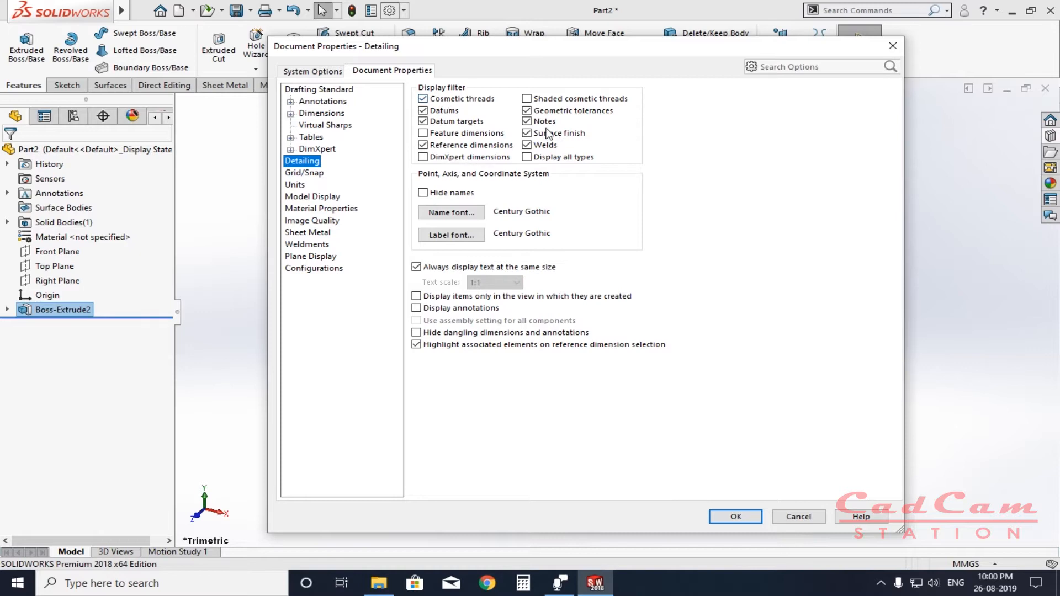
left_click(526, 100)
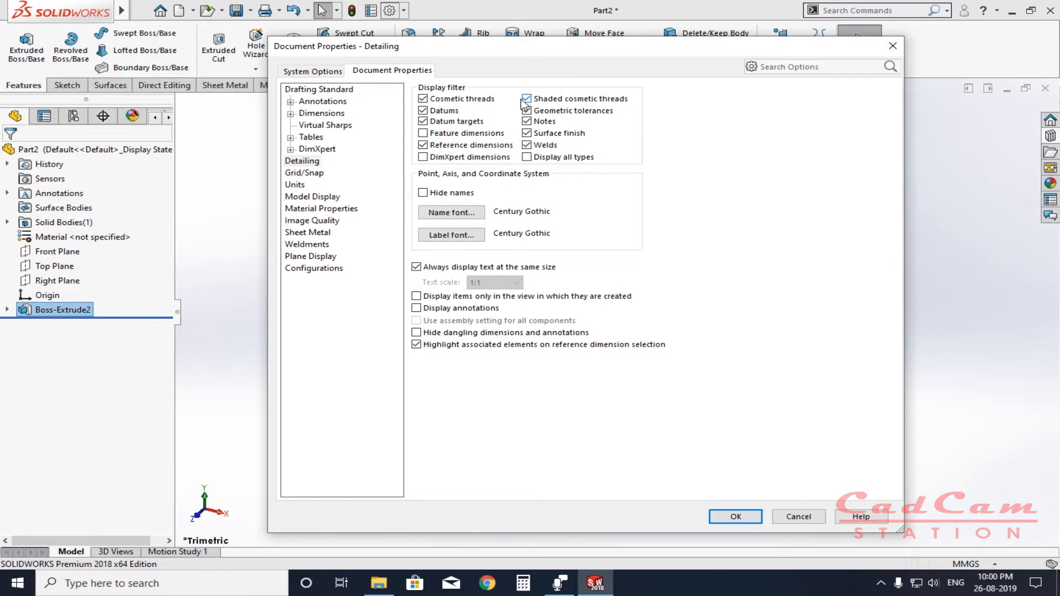
left_click(304, 174)
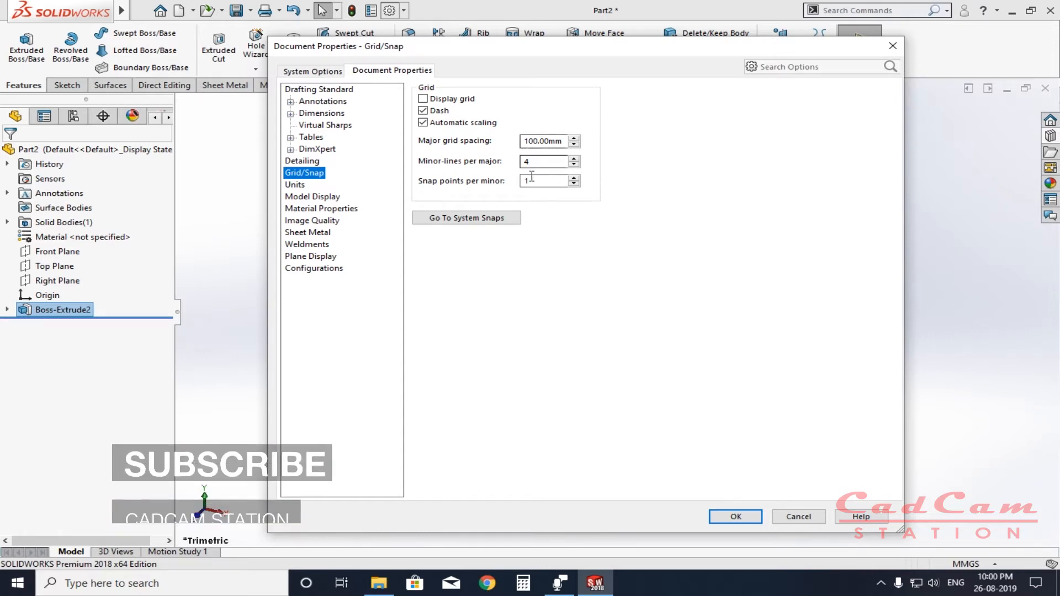
left_click(295, 186)
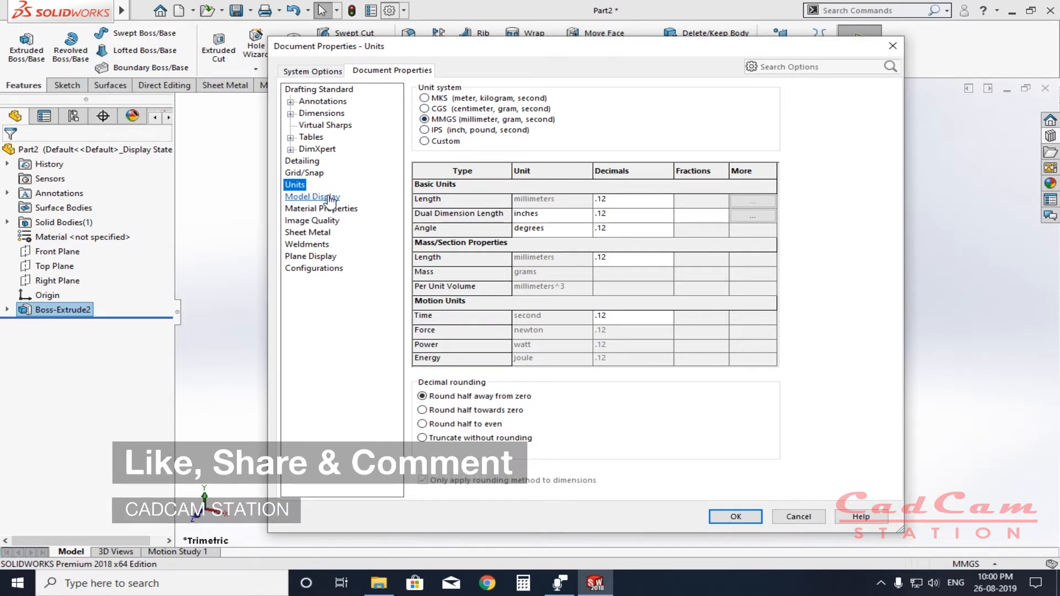
Step: Change the Hidden model color in the Model Display properties to the blue custom color
left_click(312, 196)
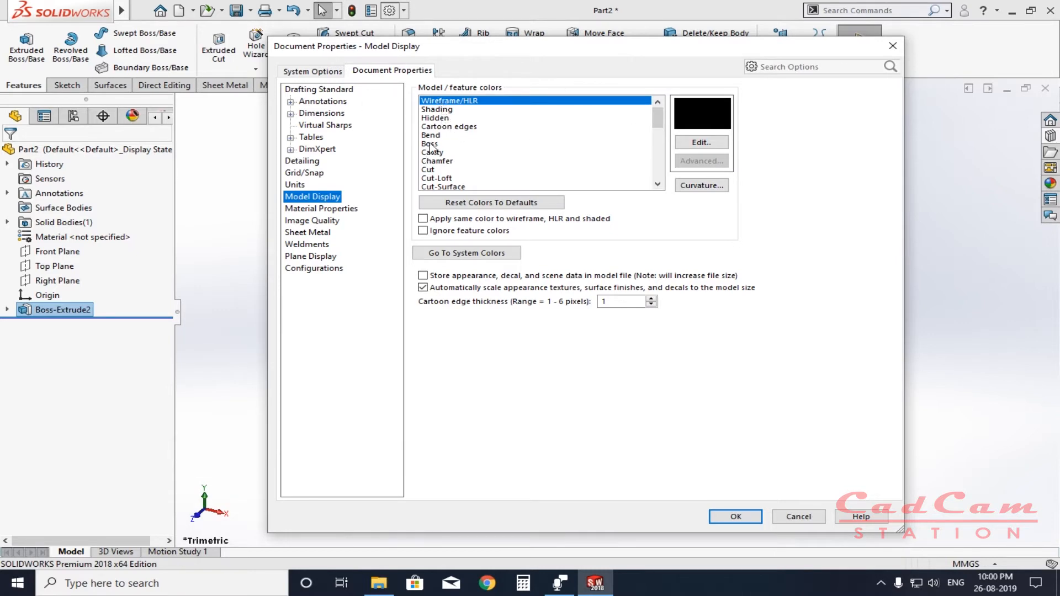
left_click(436, 110)
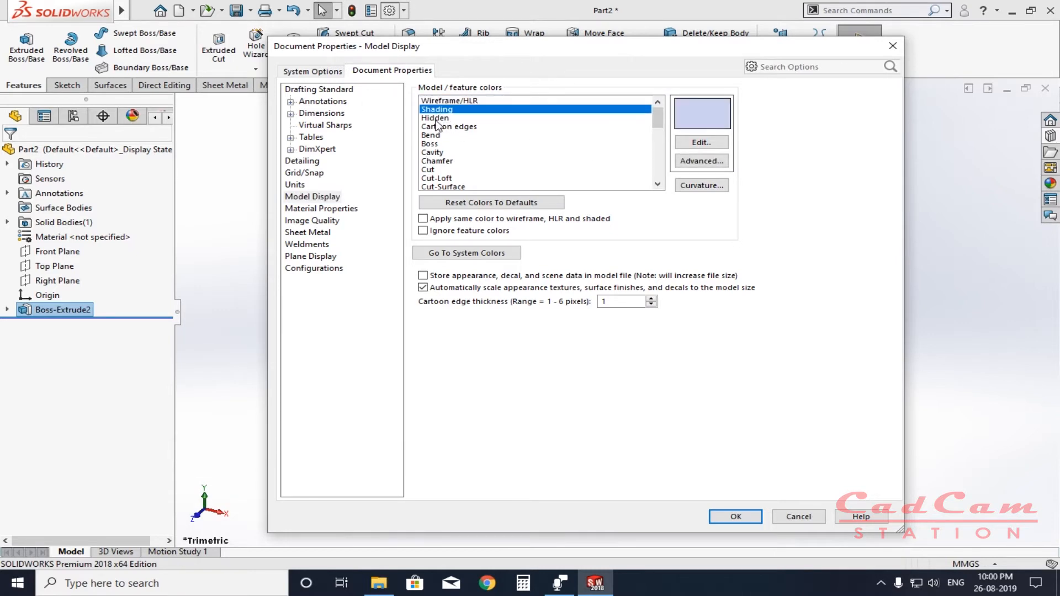
left_click(437, 119)
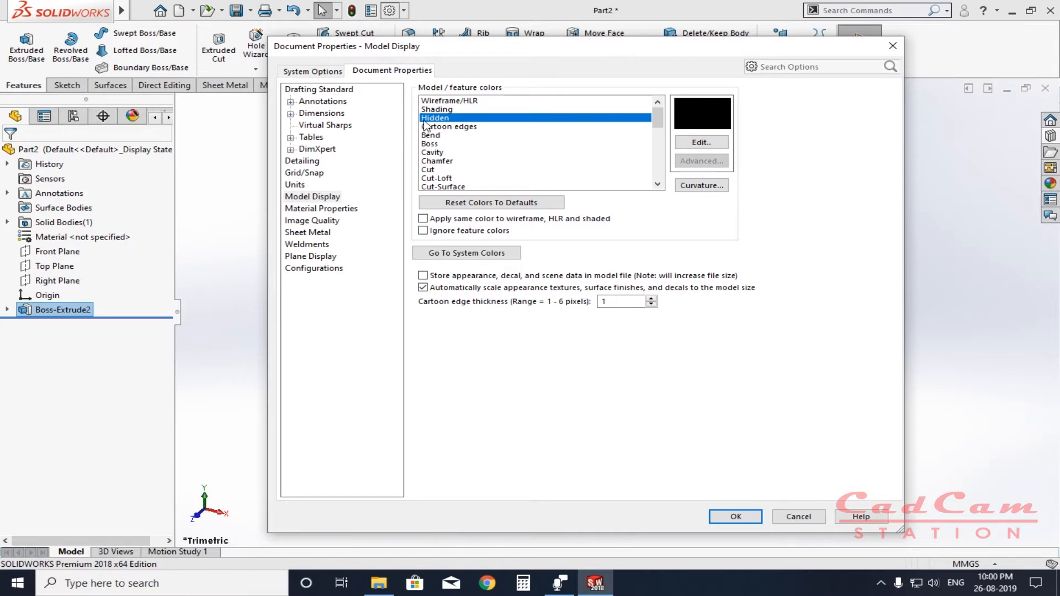
left_click(695, 144)
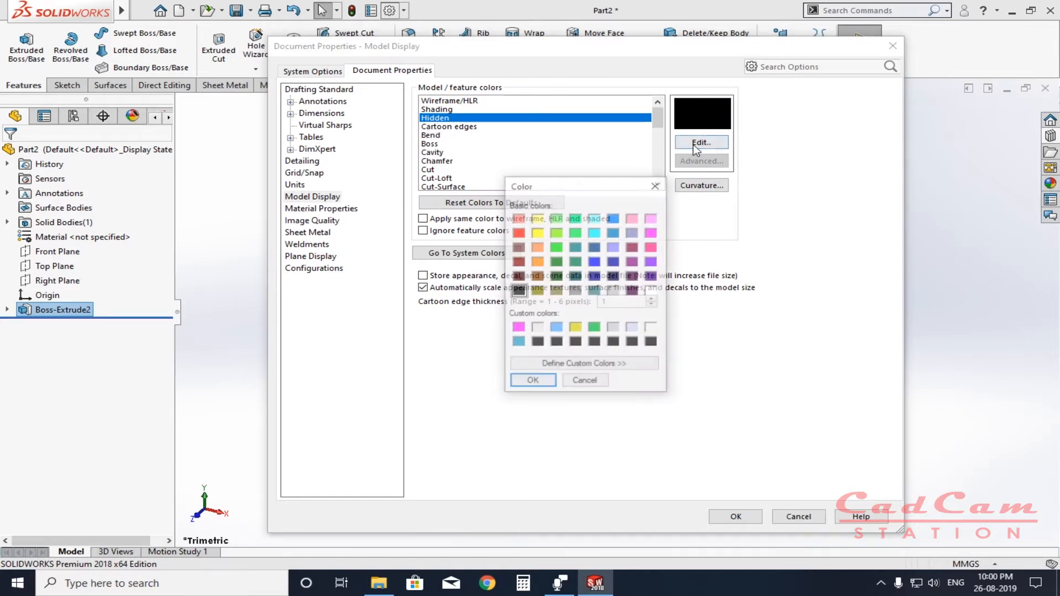
left_click(518, 343)
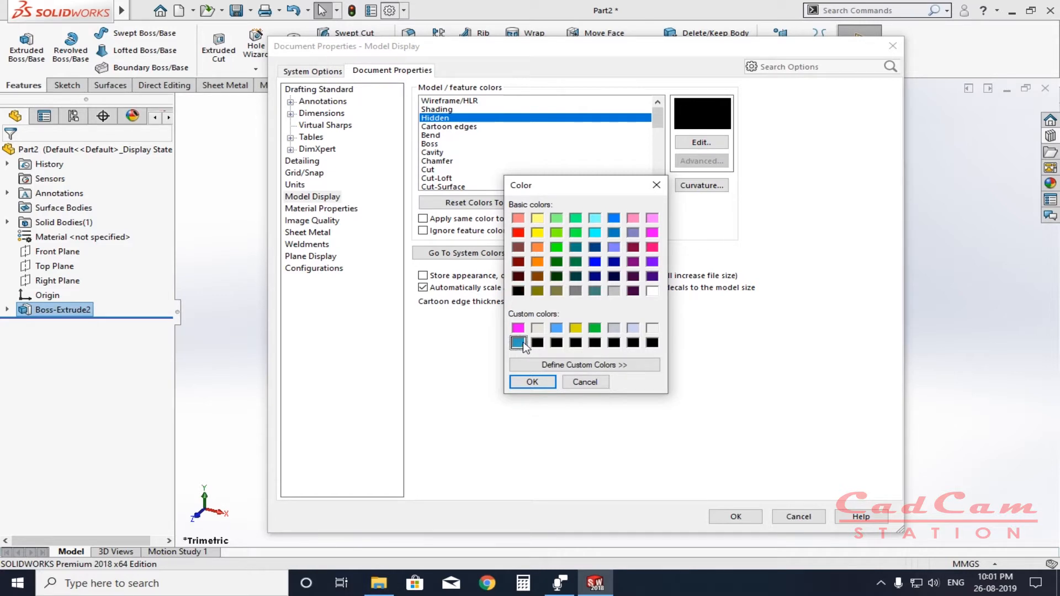
left_click(534, 383)
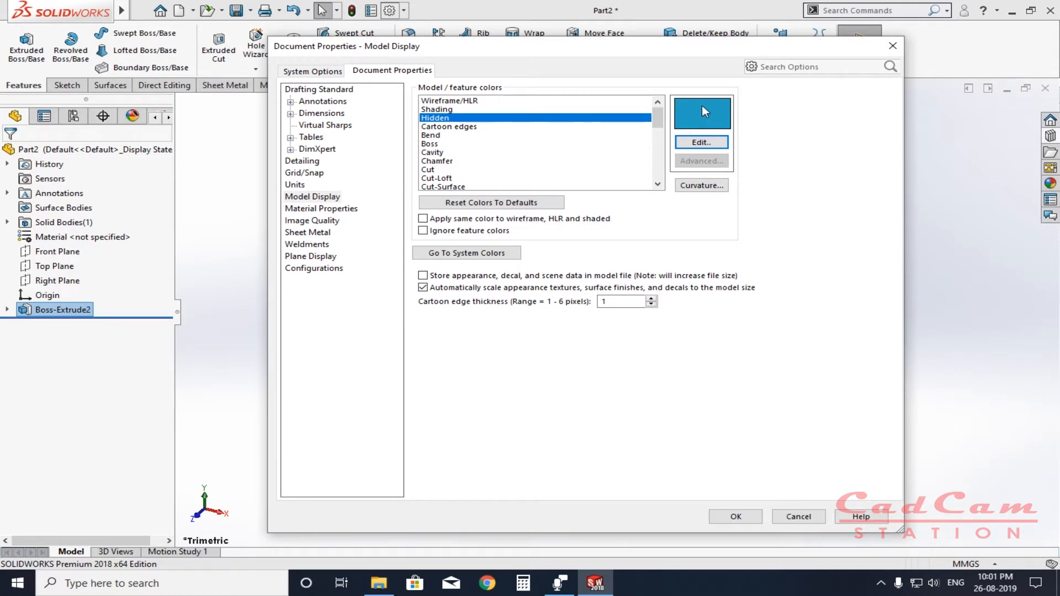
Step: Look through the feature colors for Cavity and Extrude, and set the Surface feature color to light yellow
left_click(441, 152)
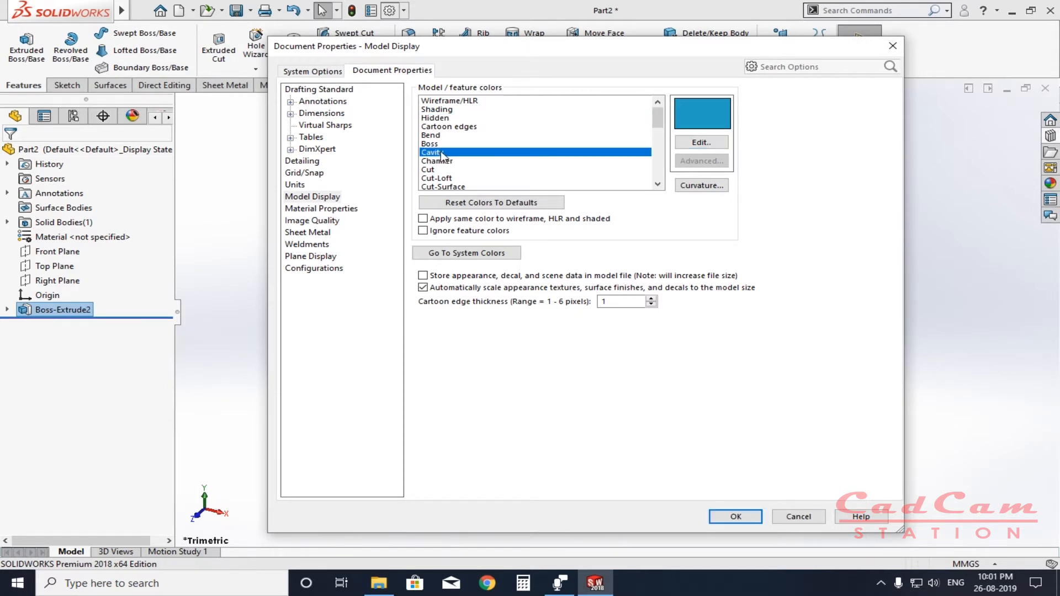
scroll(460, 136, "down", 3)
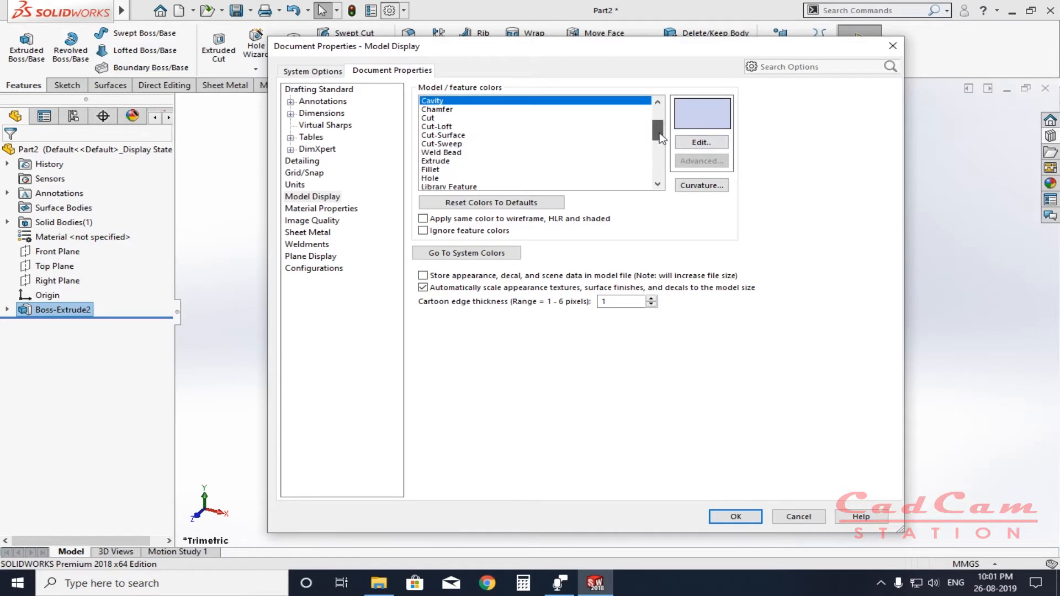
left_click(444, 126)
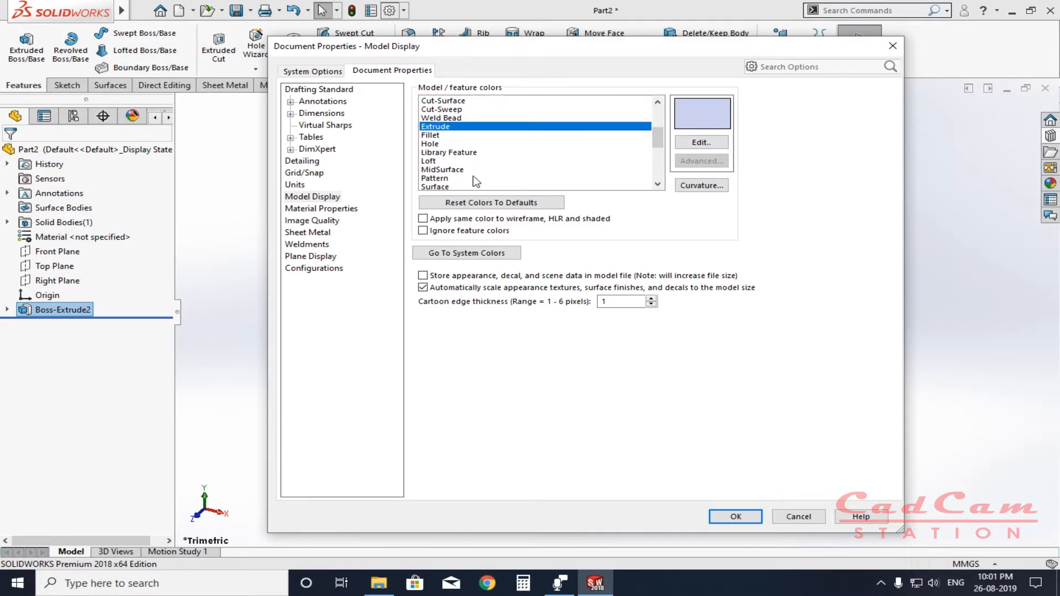
left_click(438, 187)
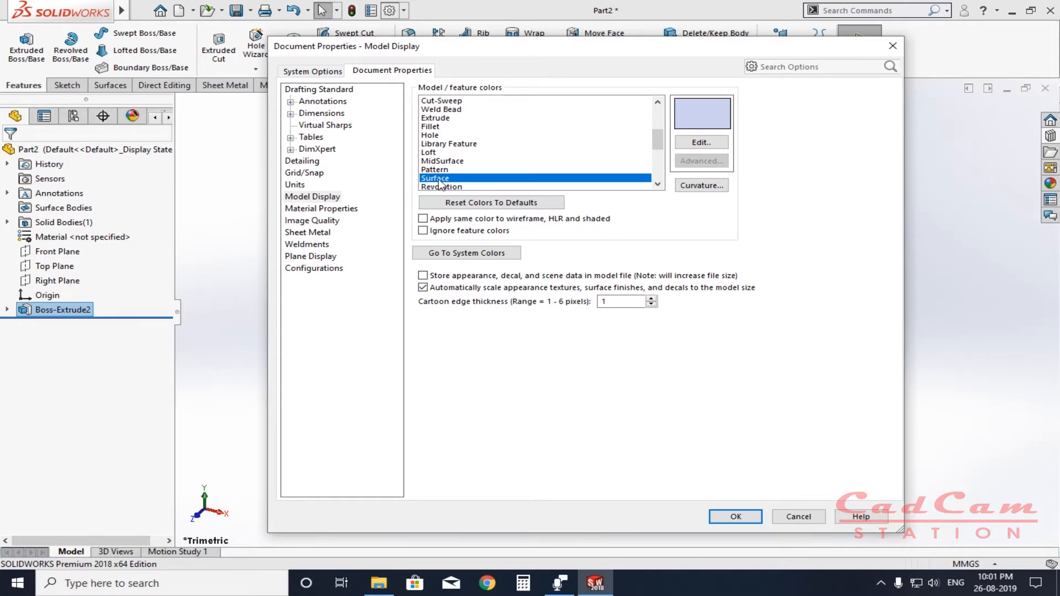
left_click(701, 143)
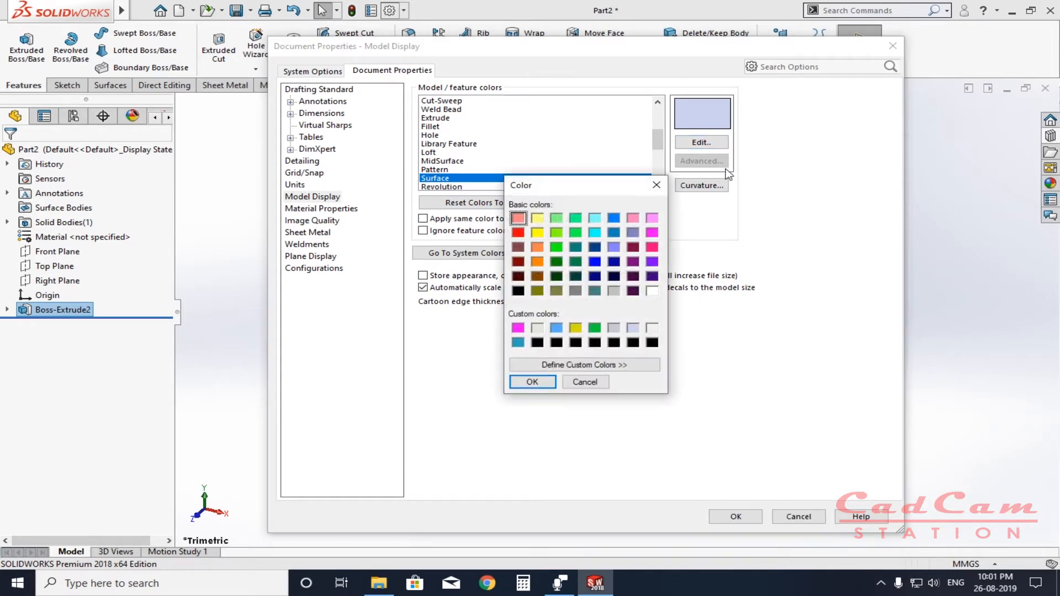
left_click(536, 218)
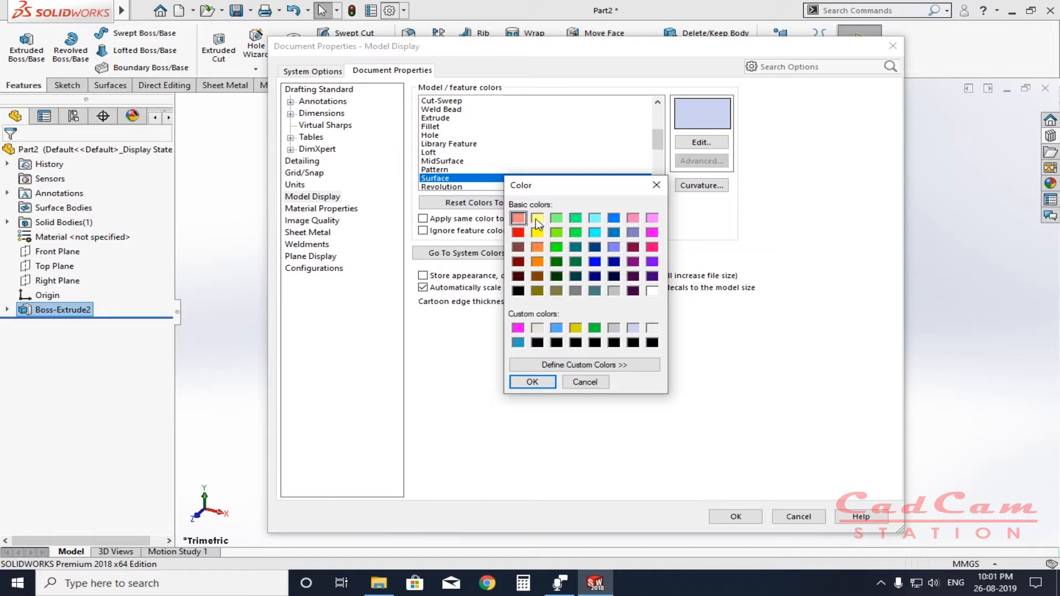
left_click(531, 382)
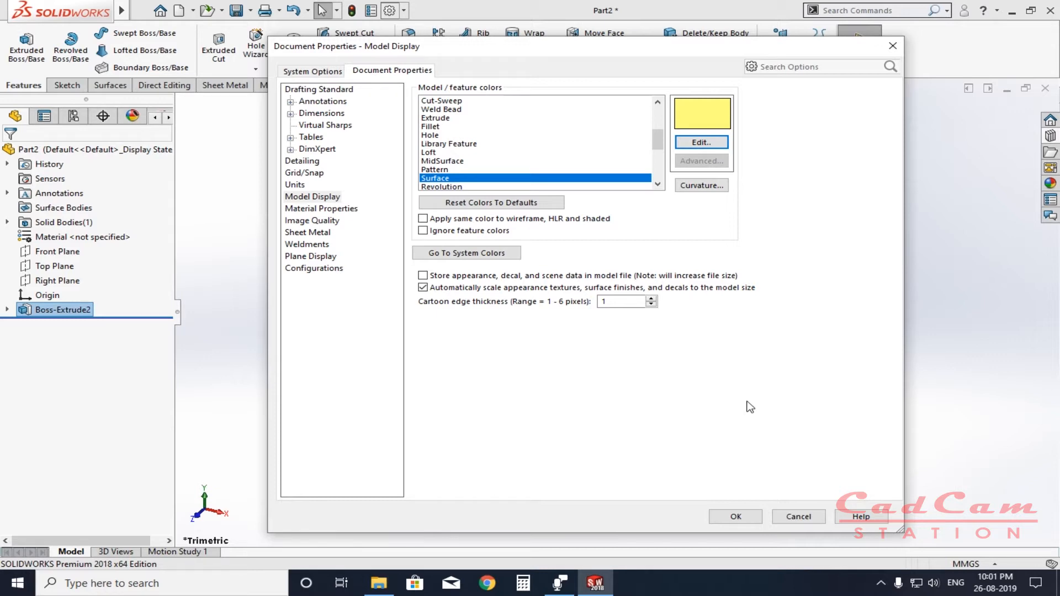
Step: Review the Material Properties, Sheet Metal, Weldments and Configurations pages of the document properties
left_click(318, 210)
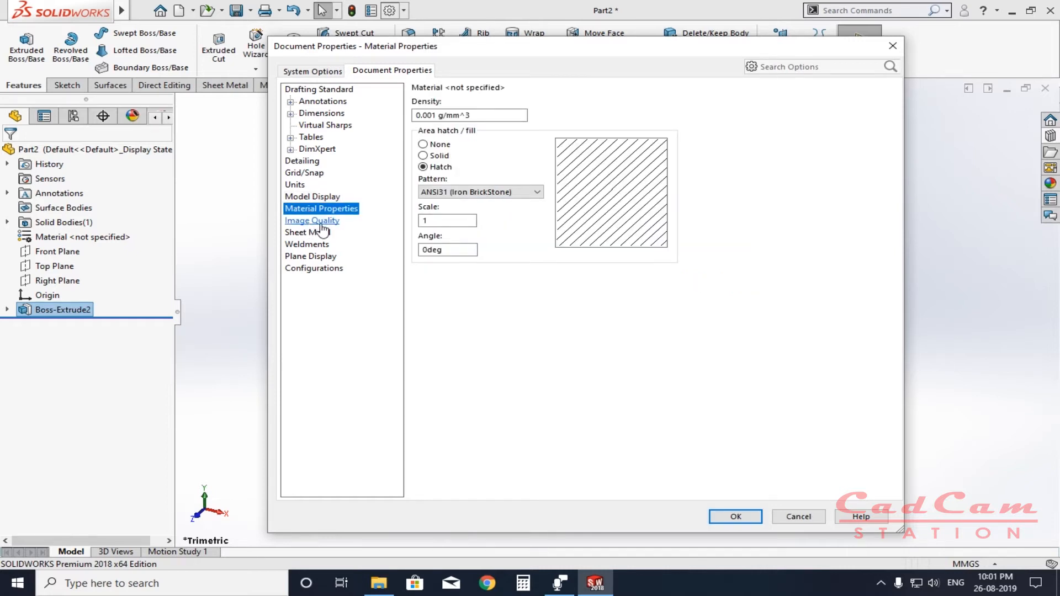
left_click(308, 233)
left_click(307, 244)
left_click(314, 268)
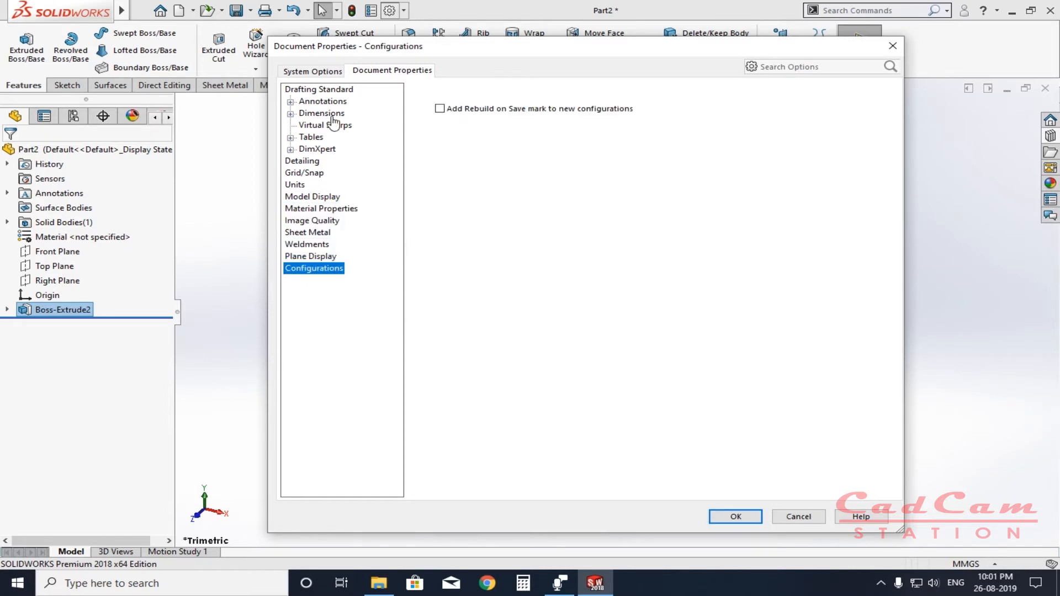
Step: Accept the document properties and compare the Plain White and 3 Point Faded scenes, leaving Plain White applied
left_click(738, 517)
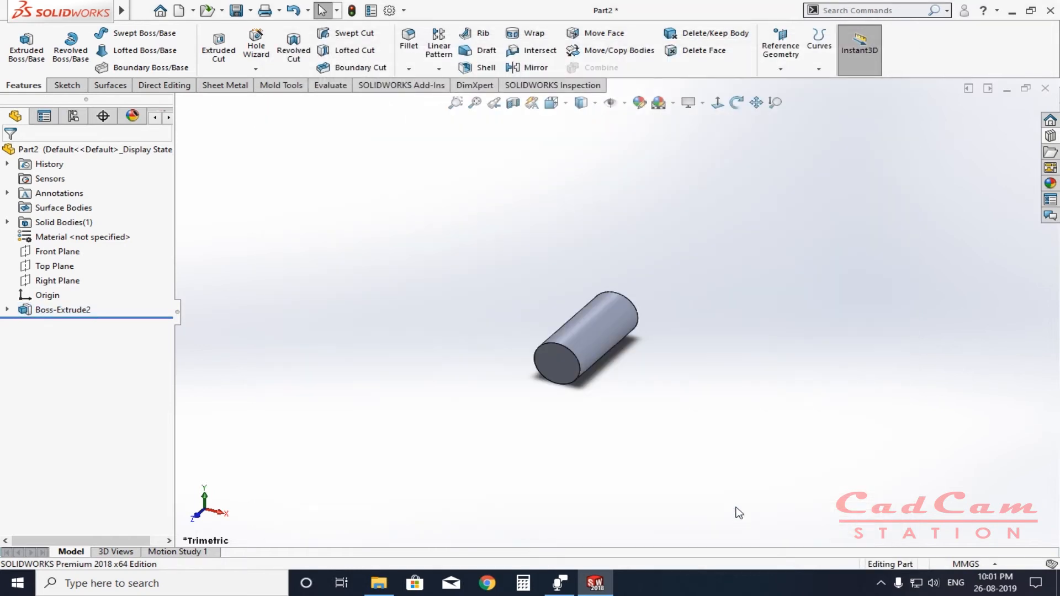
left_click(674, 104)
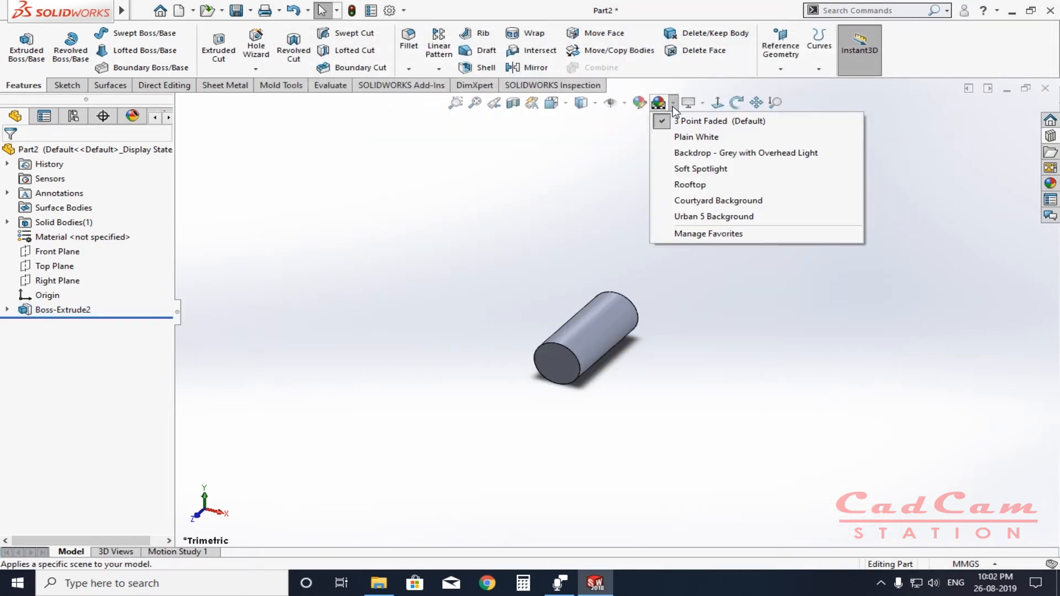
left_click(694, 138)
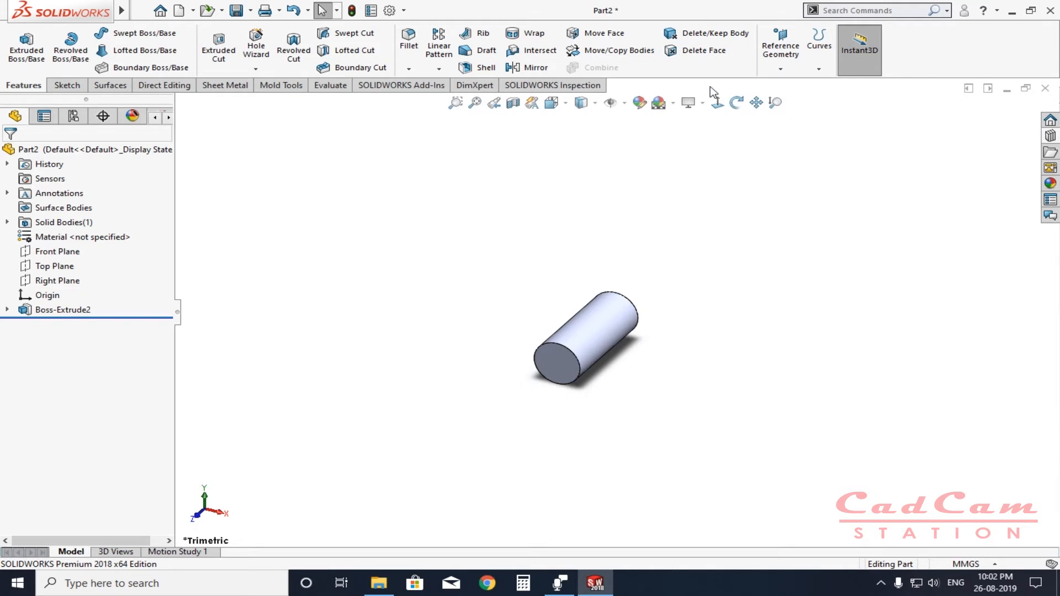
left_click(688, 103)
left_click(659, 103)
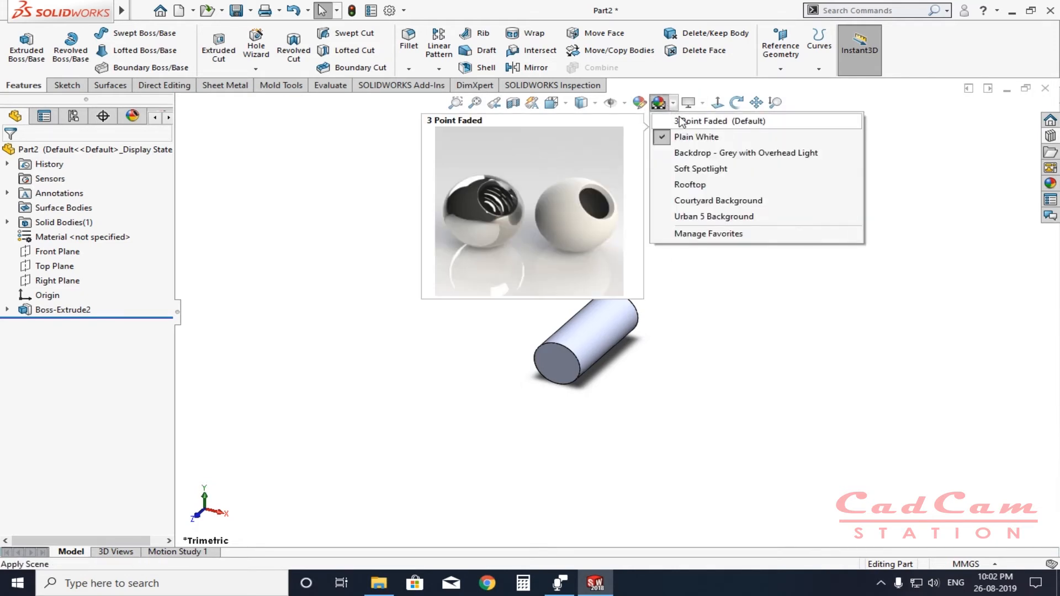
left_click(682, 121)
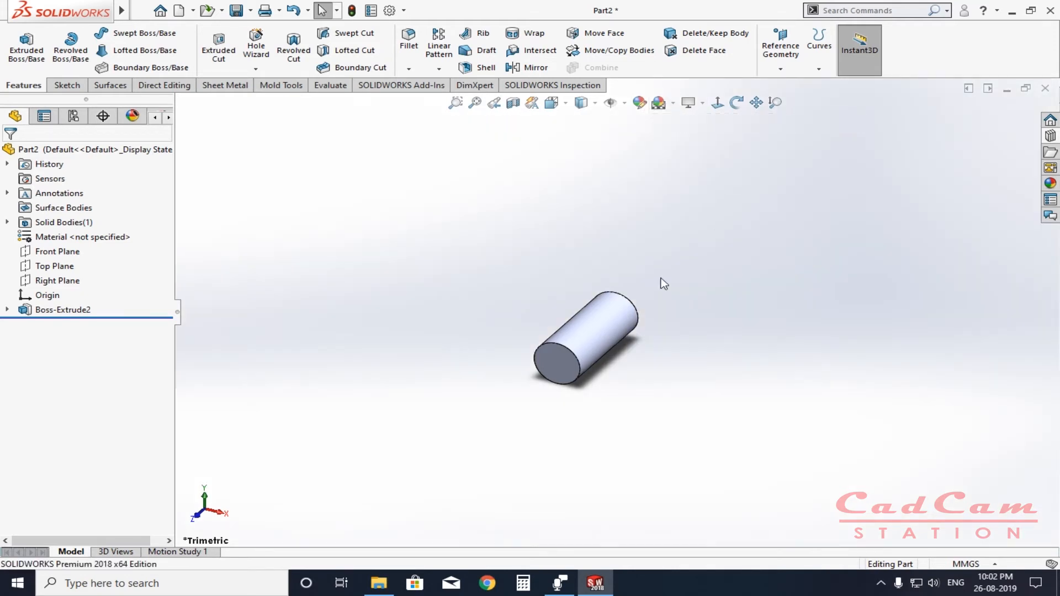
left_click(674, 103)
left_click(687, 142)
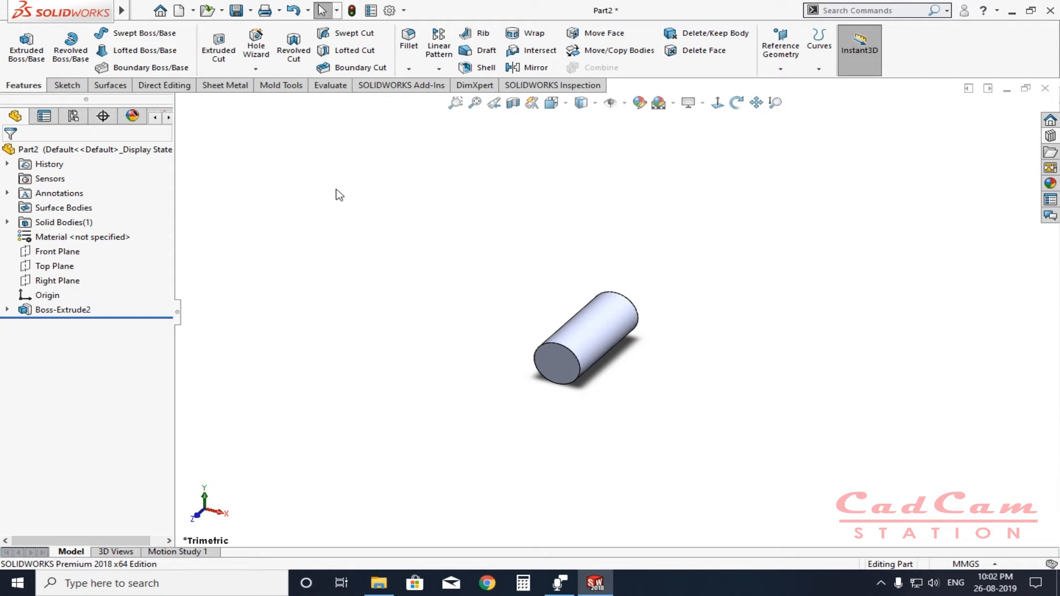
Step: Save the part as a Part Templates (*.prtdot) file named Part Modified mm in the templates folder
left_click(252, 10)
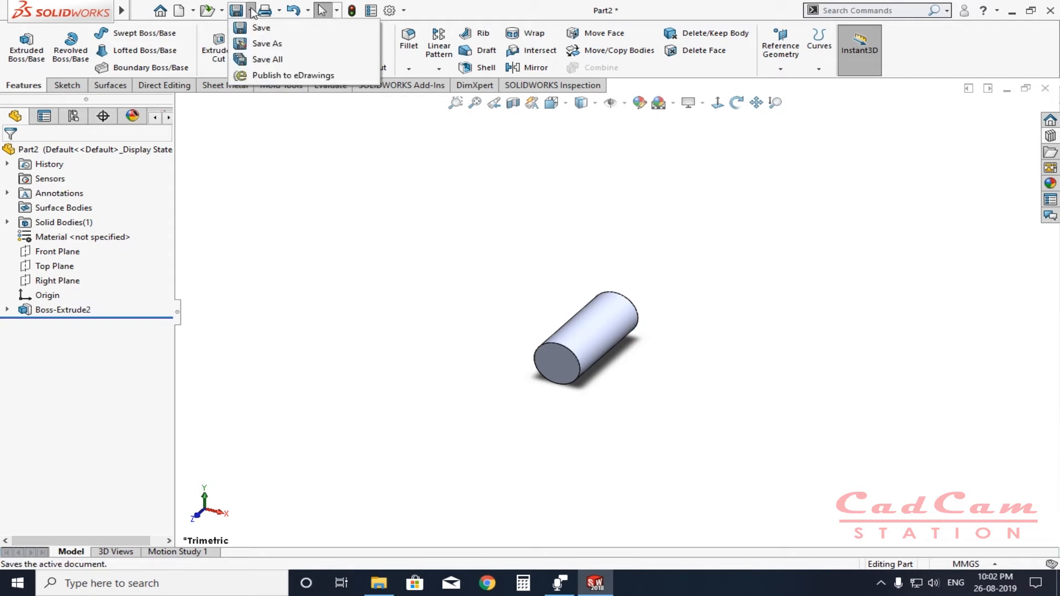
left_click(272, 44)
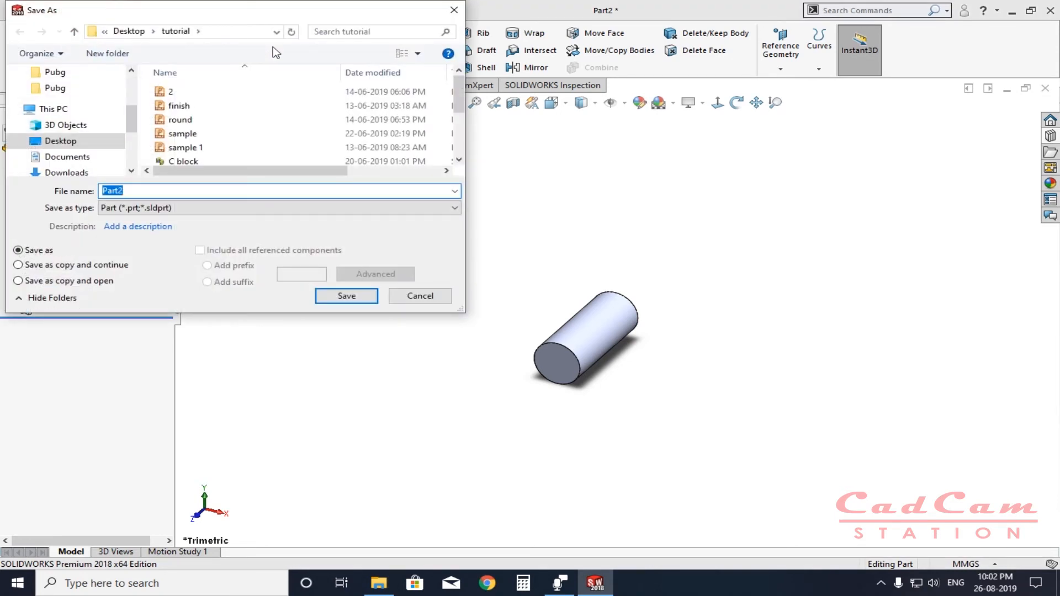
left_click(178, 206)
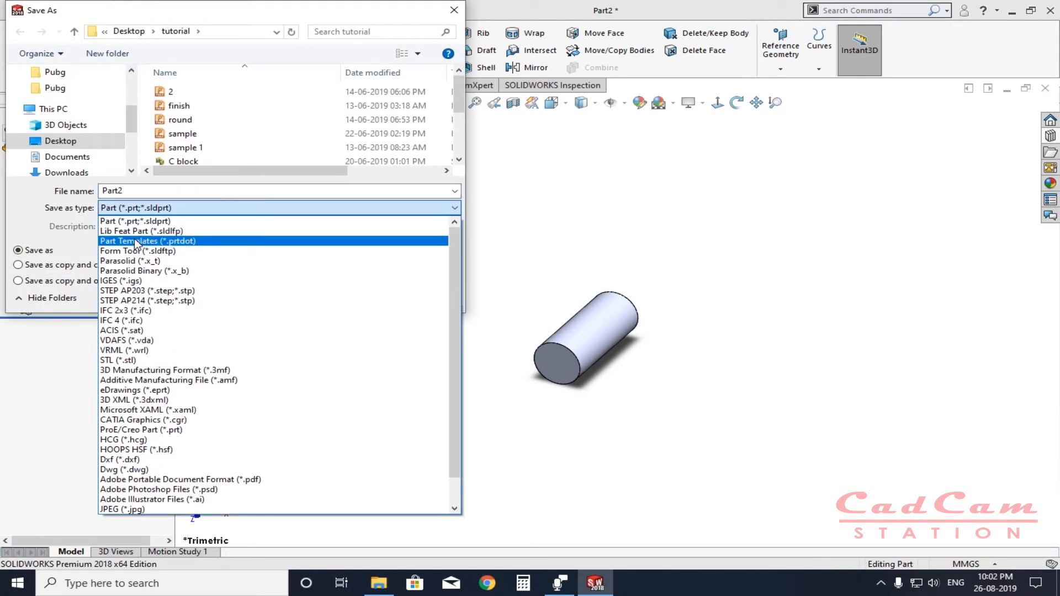
left_click(163, 242)
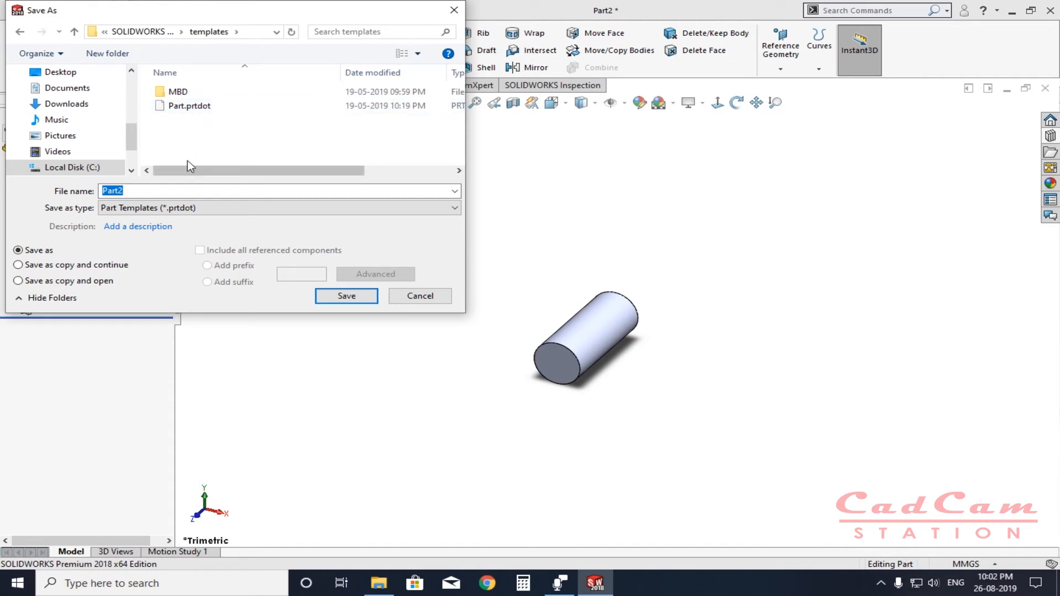
left_click(160, 190)
left_click_drag(155, 190, 100, 195)
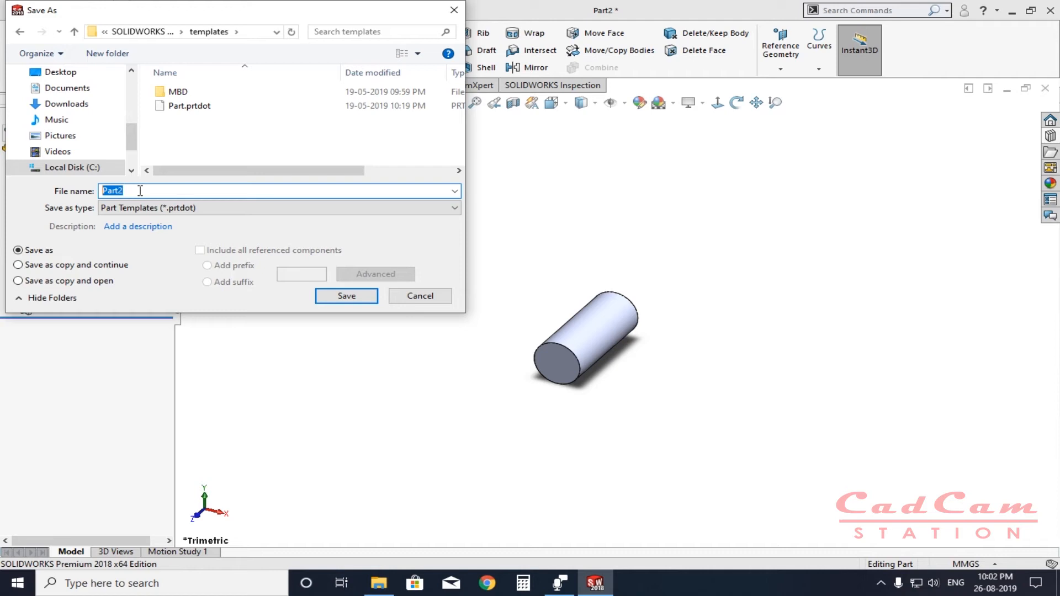
type("Part")
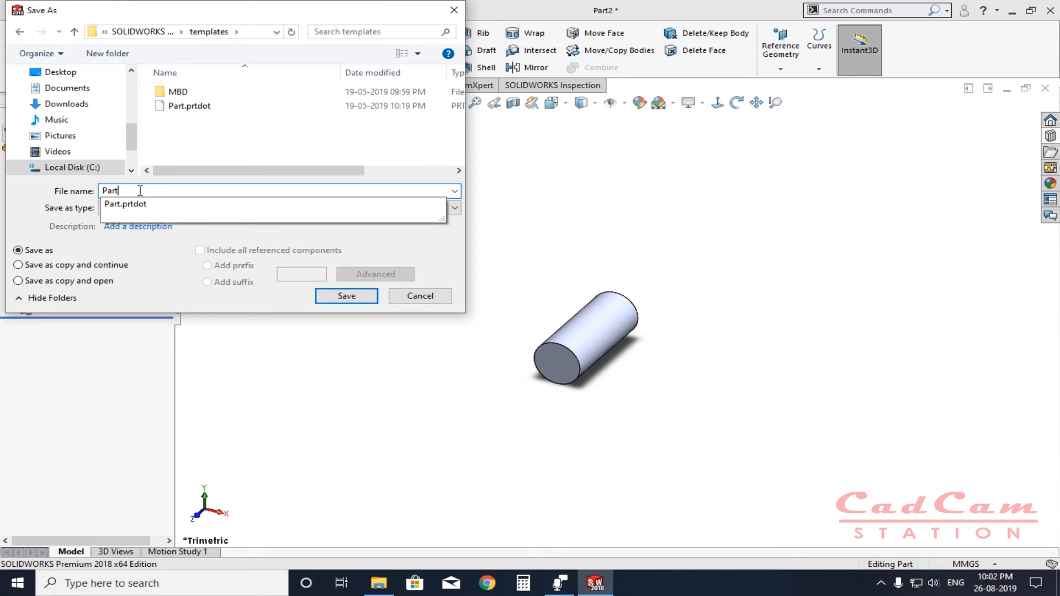
type(" Modified mm")
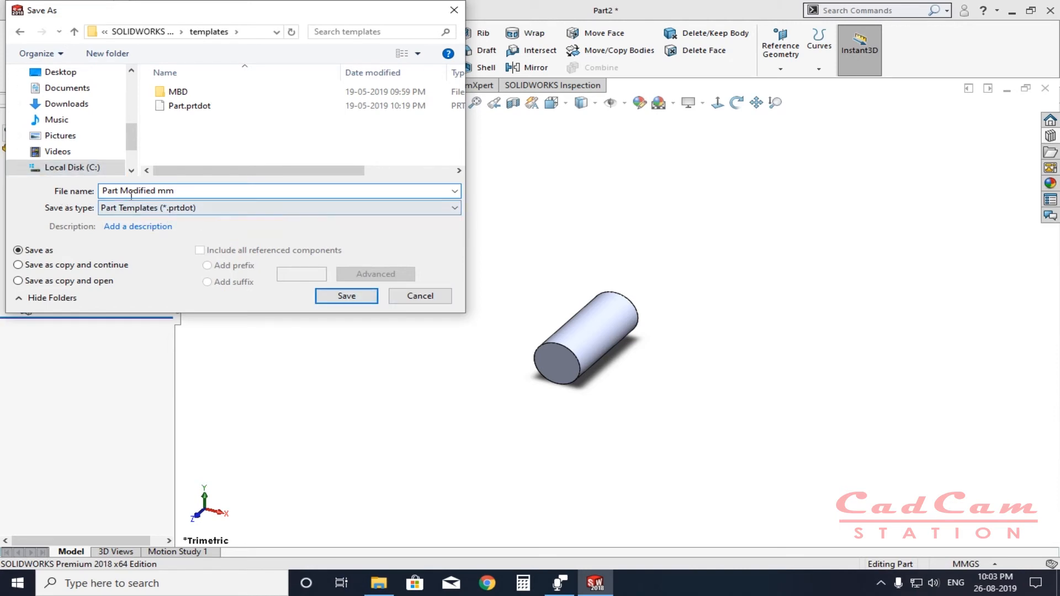
left_click(357, 299)
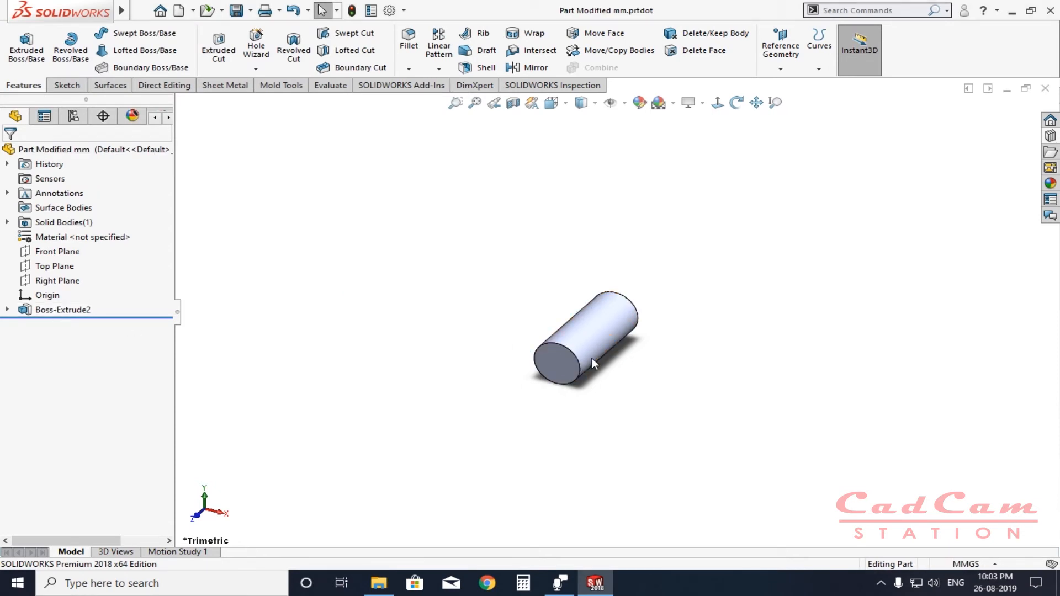
Step: Delete the Boss-Extrude2 feature and its leftover sketch from the template part
left_click(62, 310)
key("Delete")
key("Return")
left_click(59, 310)
key("Delete")
key("Return")
Step: Save the emptied part over the existing Part Modified mm template and close the document
left_click(251, 11)
left_click(266, 43)
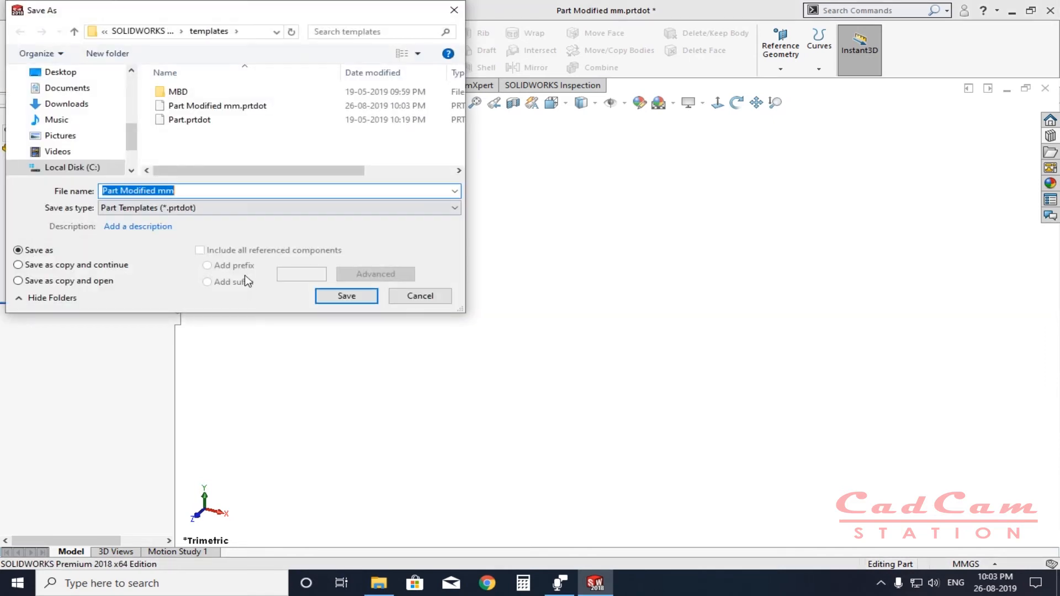
left_click(346, 296)
left_click(563, 293)
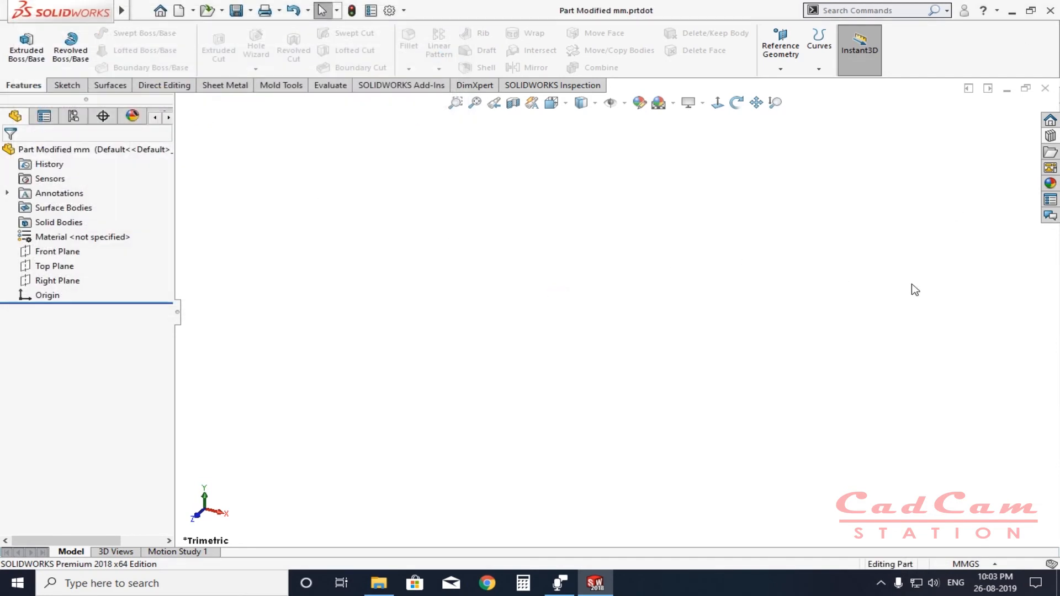
left_click(1045, 90)
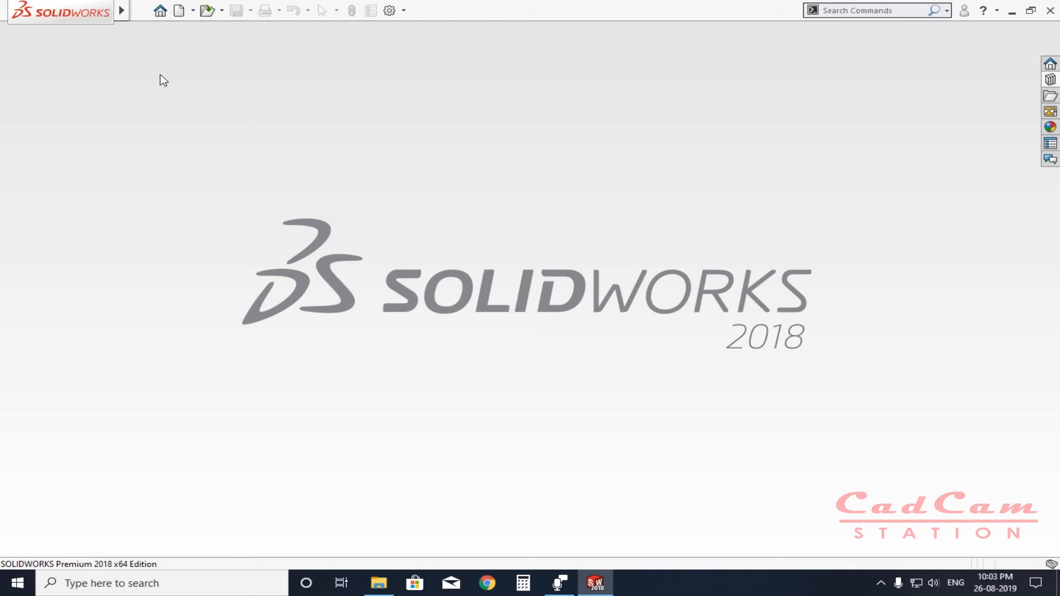
Step: Create a new part document from the Part Modified mm template
left_click(182, 10)
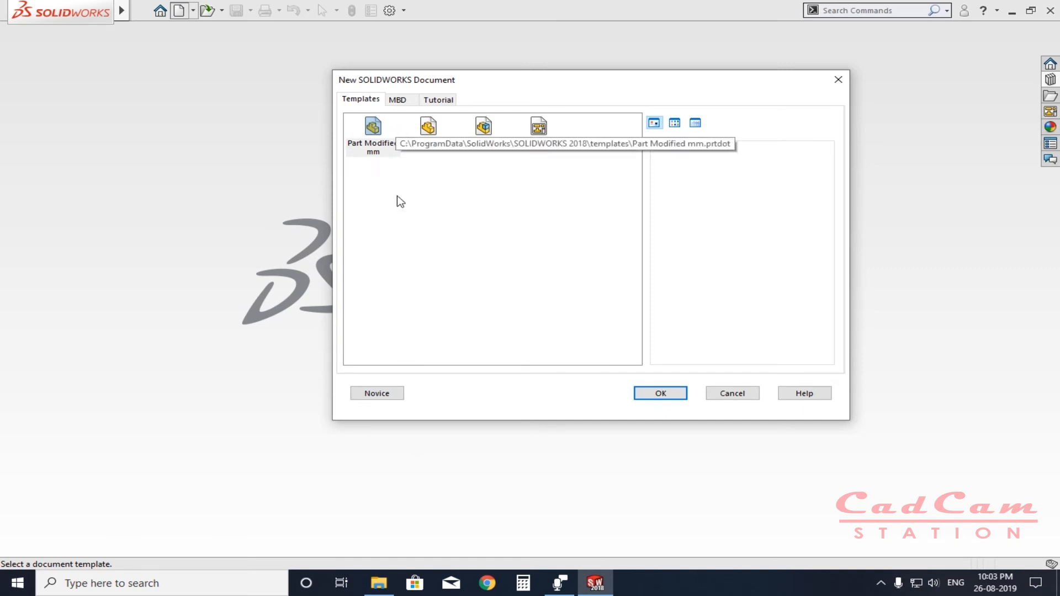
left_click(368, 134)
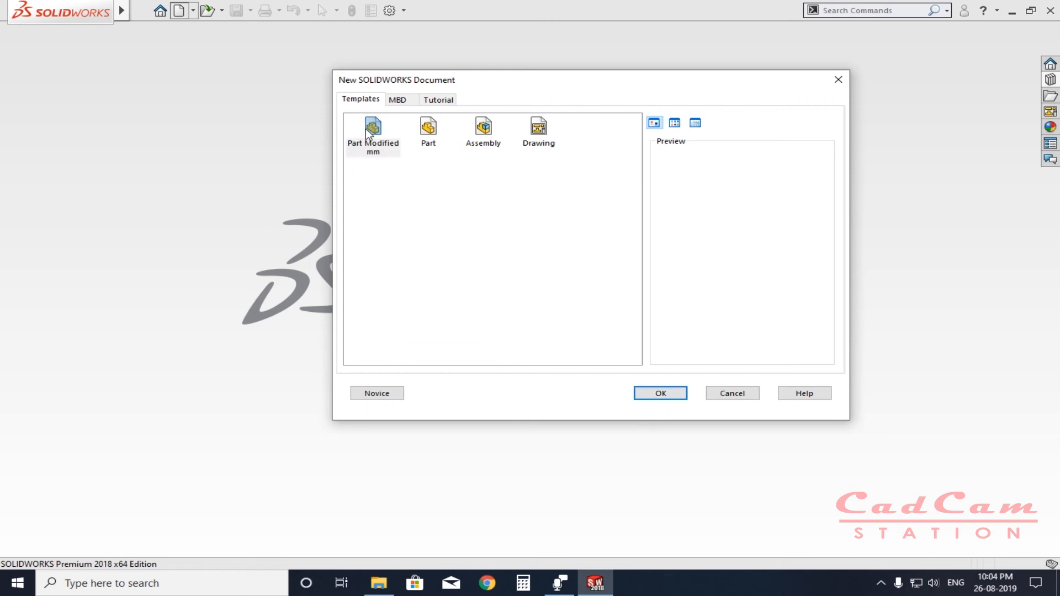
left_click(661, 392)
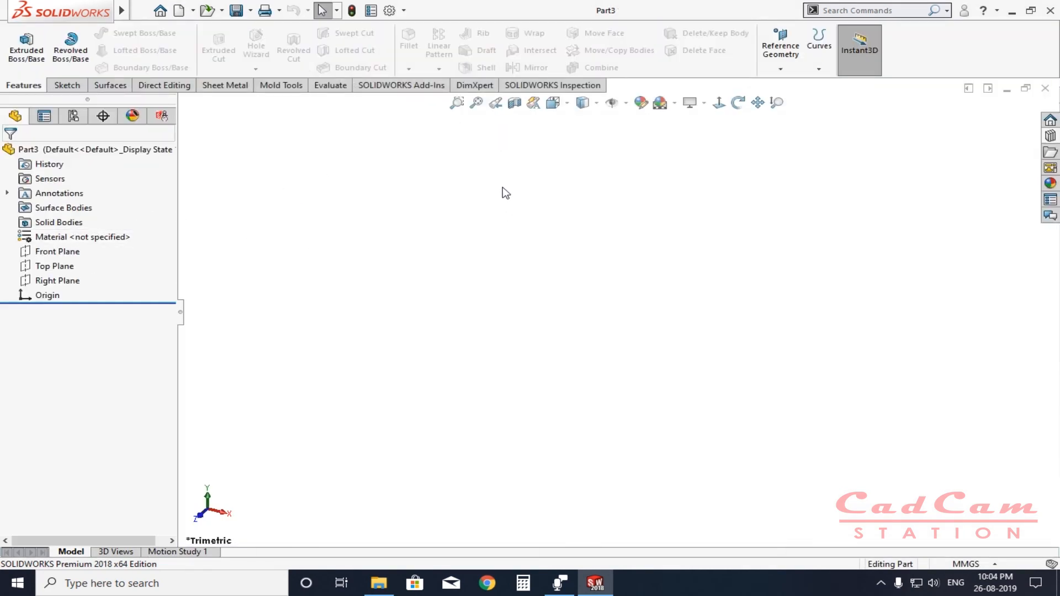
Step: Check the Sketch system options, the drafting standard, and the Hidden and Surface colors in the new part's Model Display properties
left_click(389, 11)
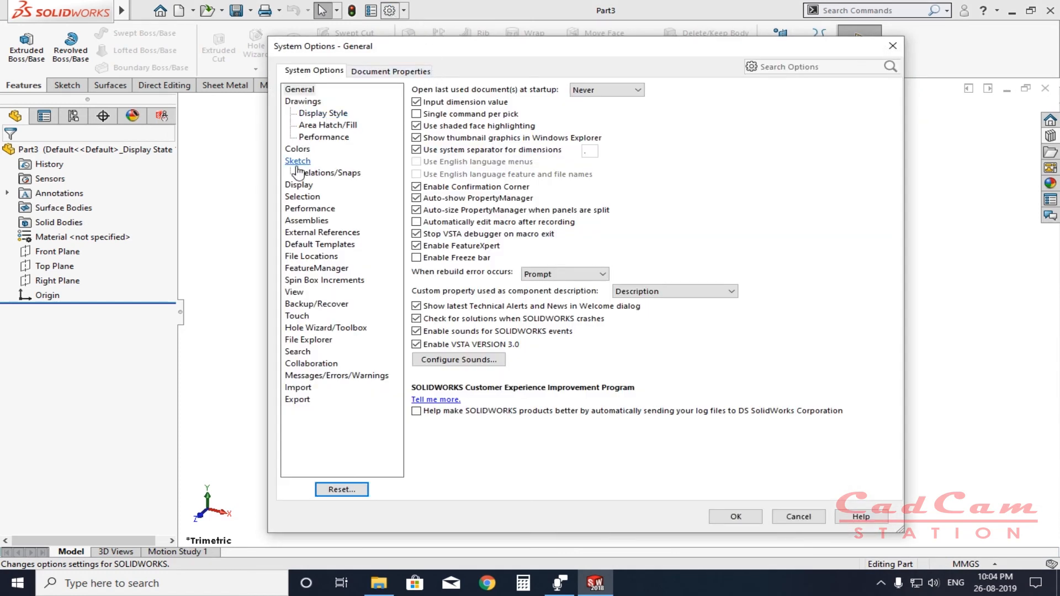
left_click(298, 172)
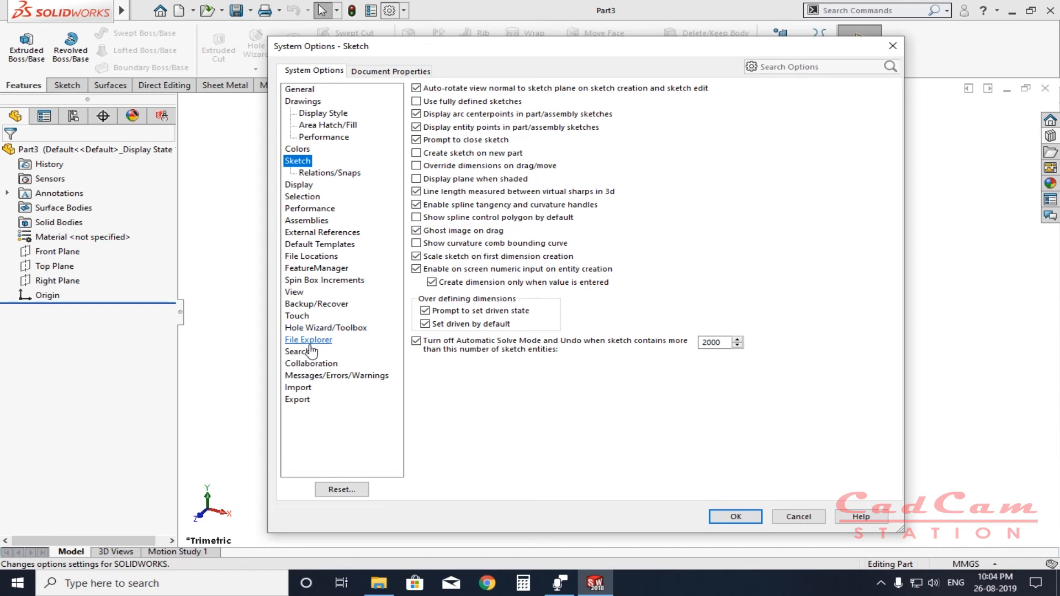
left_click(390, 72)
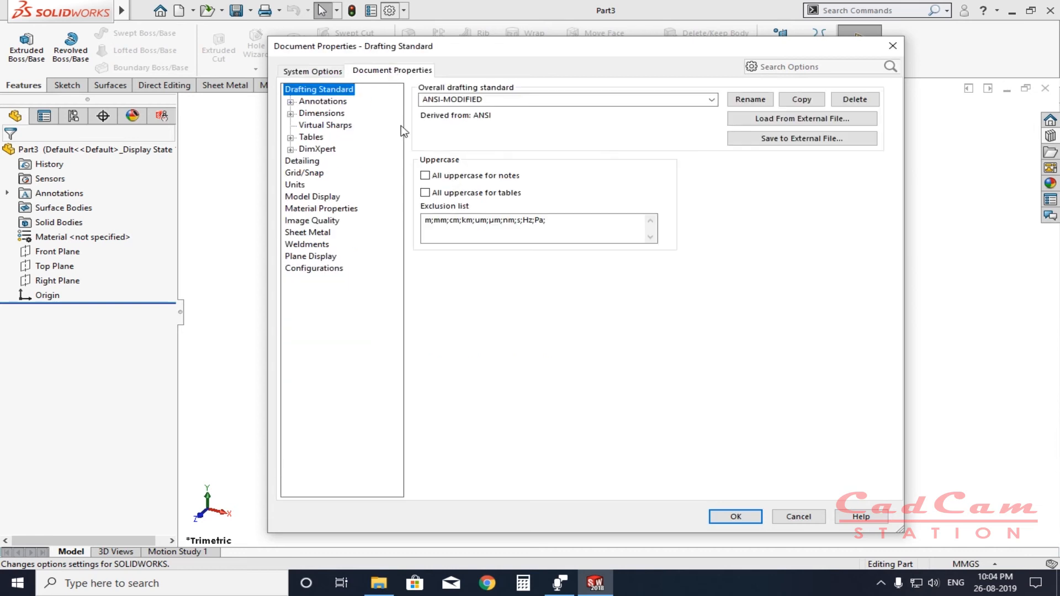
left_click(314, 197)
left_click(434, 118)
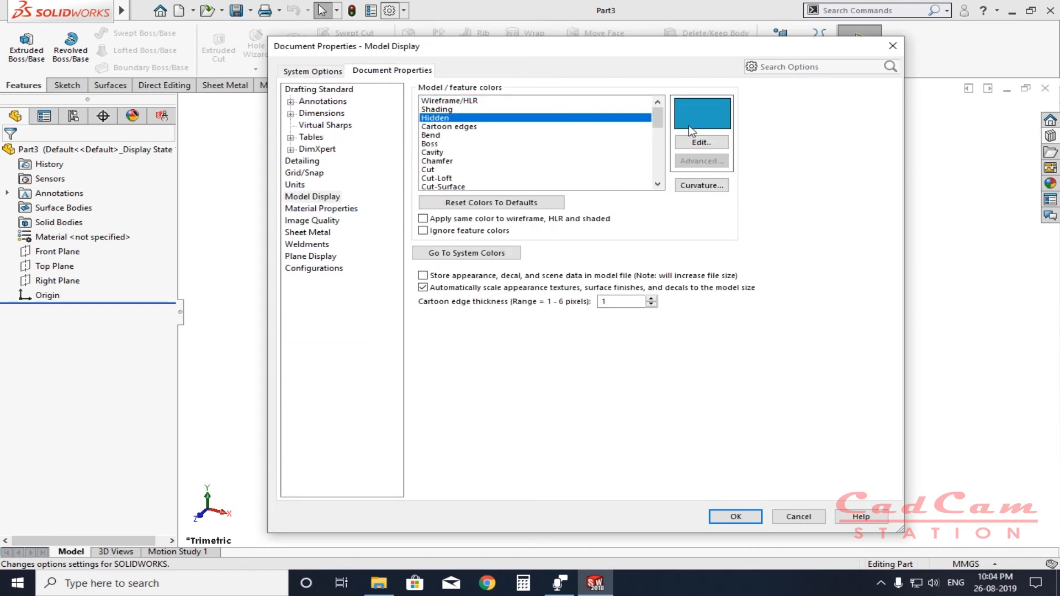
scroll(661, 123, "down", 4)
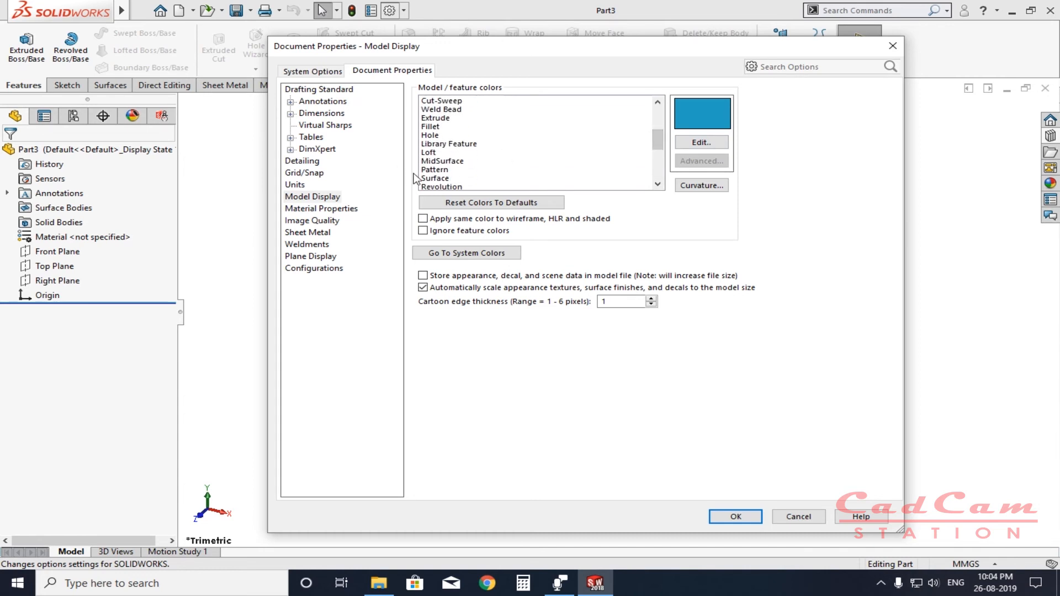
left_click(430, 178)
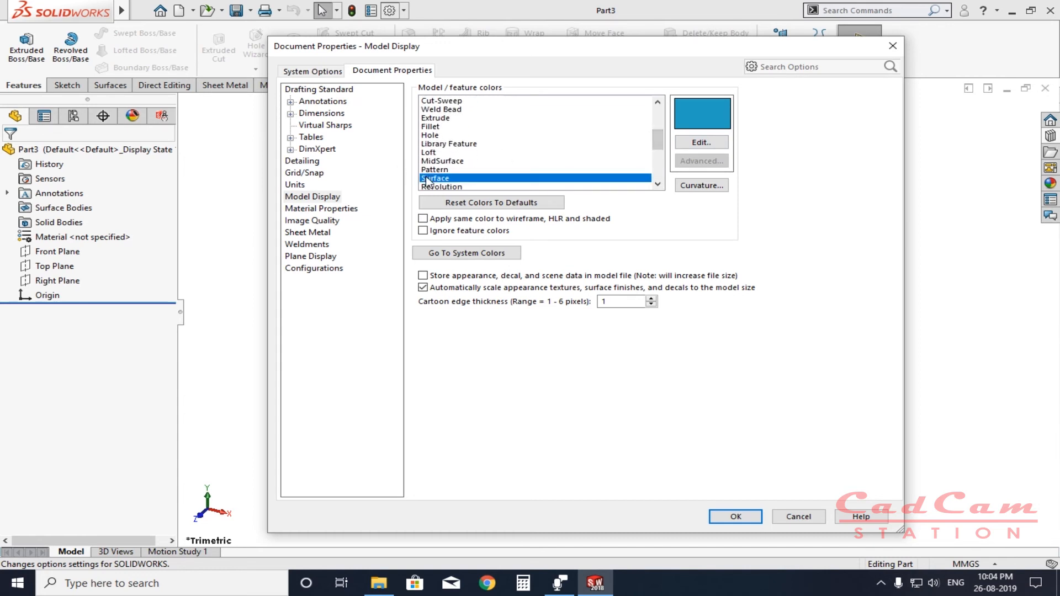
left_click(735, 517)
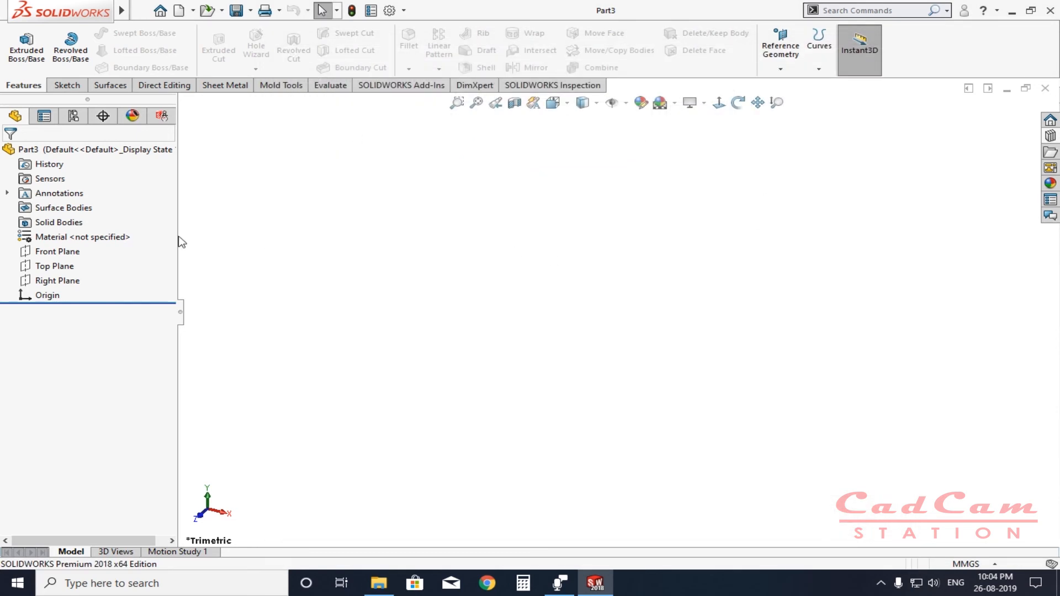
Step: Sketch a 50 mm diameter circle centered on the origin of the Front Plane
left_click(59, 252)
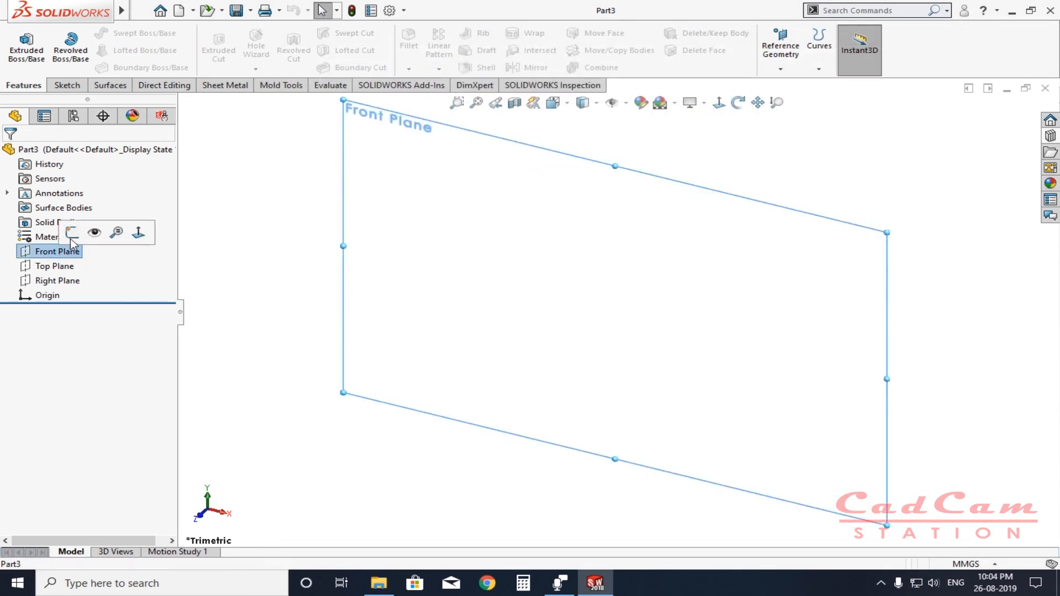
left_click(138, 232)
left_click(126, 33)
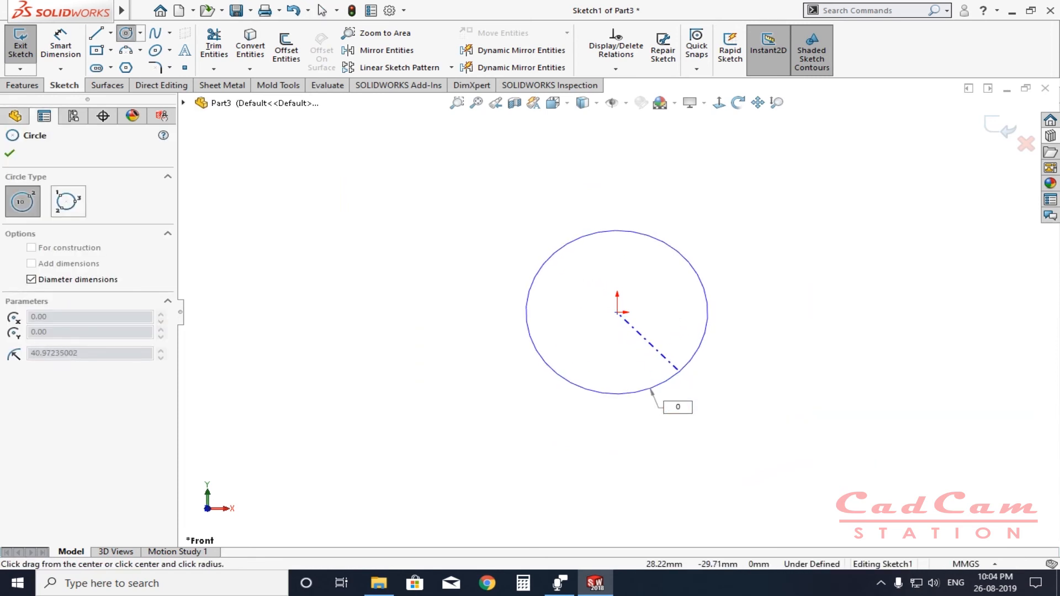
type("50")
key("Return")
key("Escape")
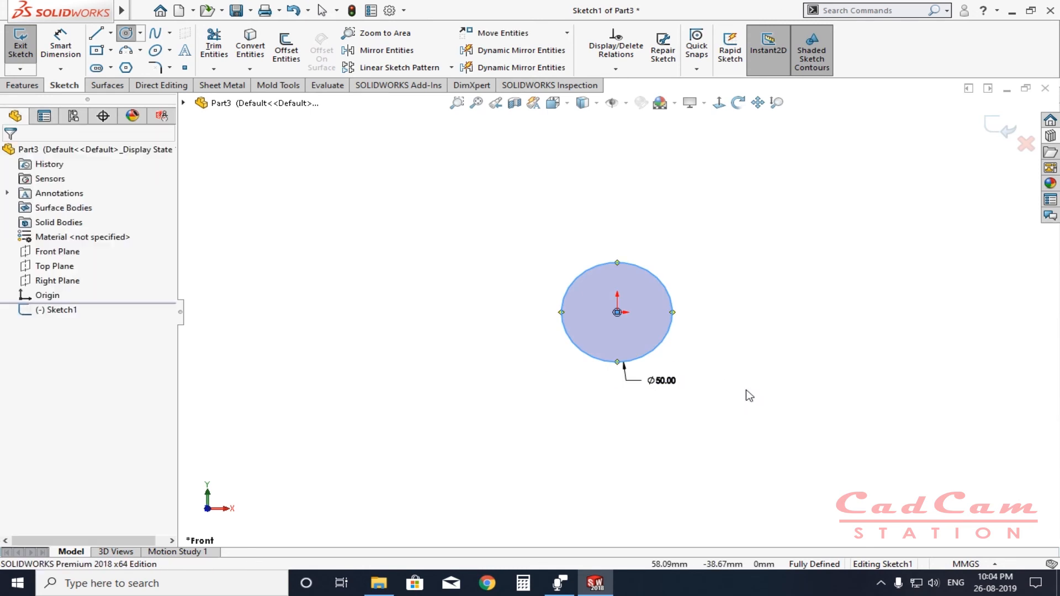
left_click(735, 357)
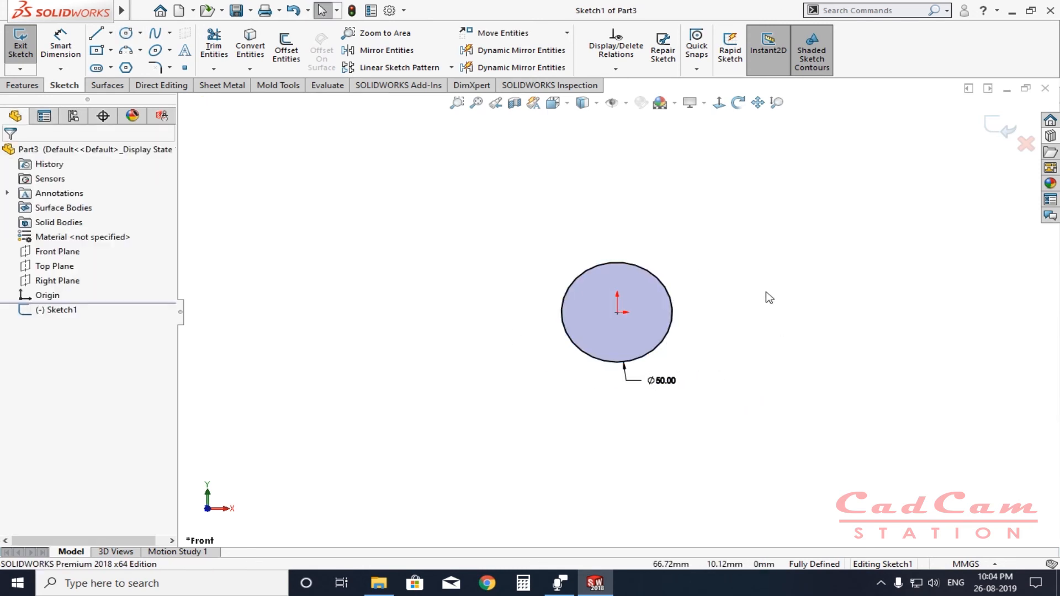
Step: Sketch a corner rectangle overlapping the upper-right part of the circle
left_click(111, 51)
left_click(126, 69)
left_click(624, 220)
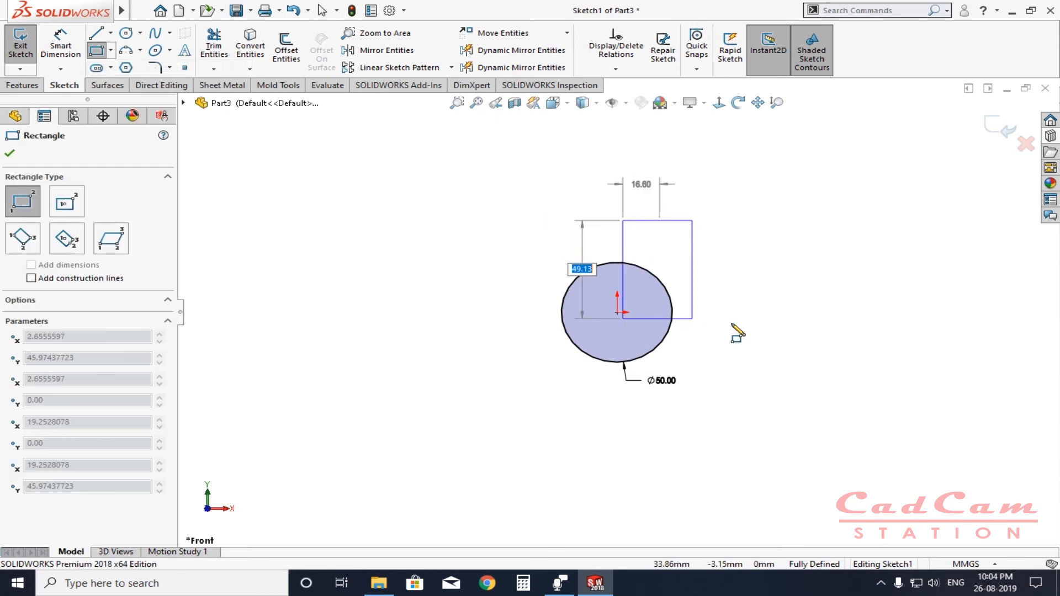
left_click(767, 304)
key("Escape")
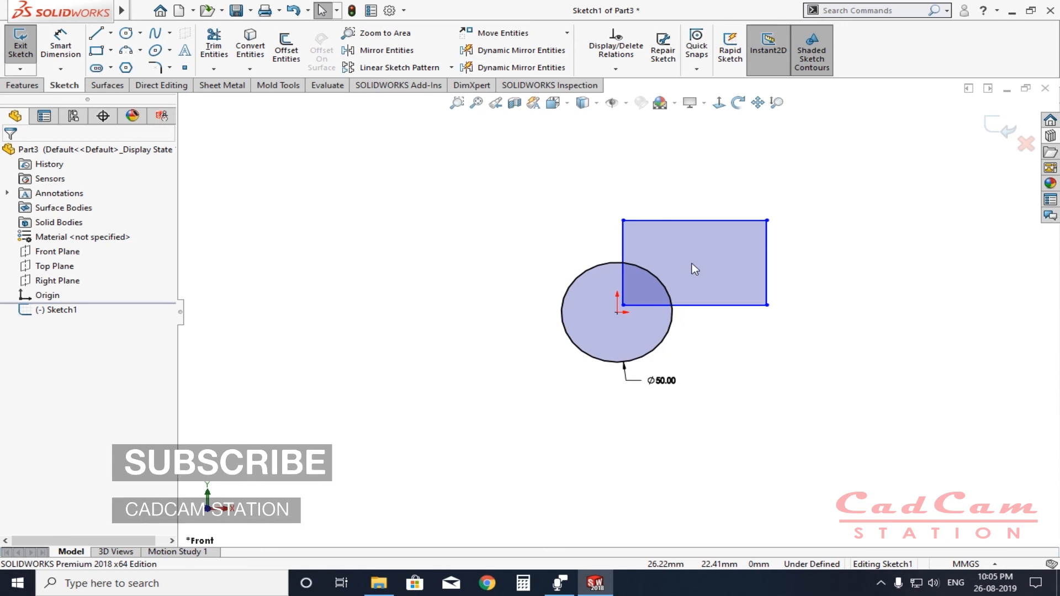
Step: Exit the sketch and delete it from the part
left_click(1000, 127)
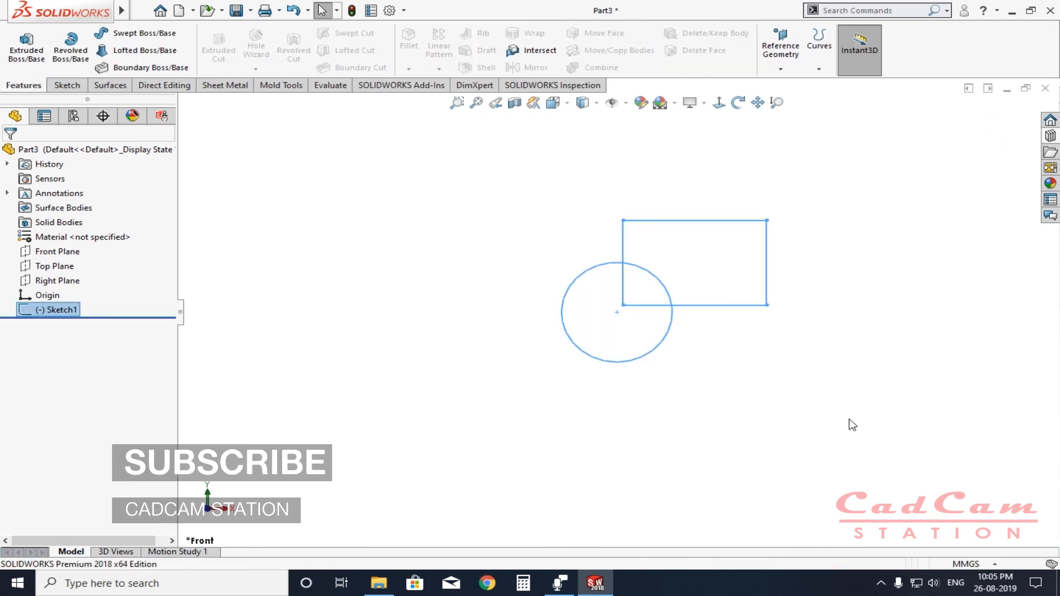
key("Delete")
key("Return")
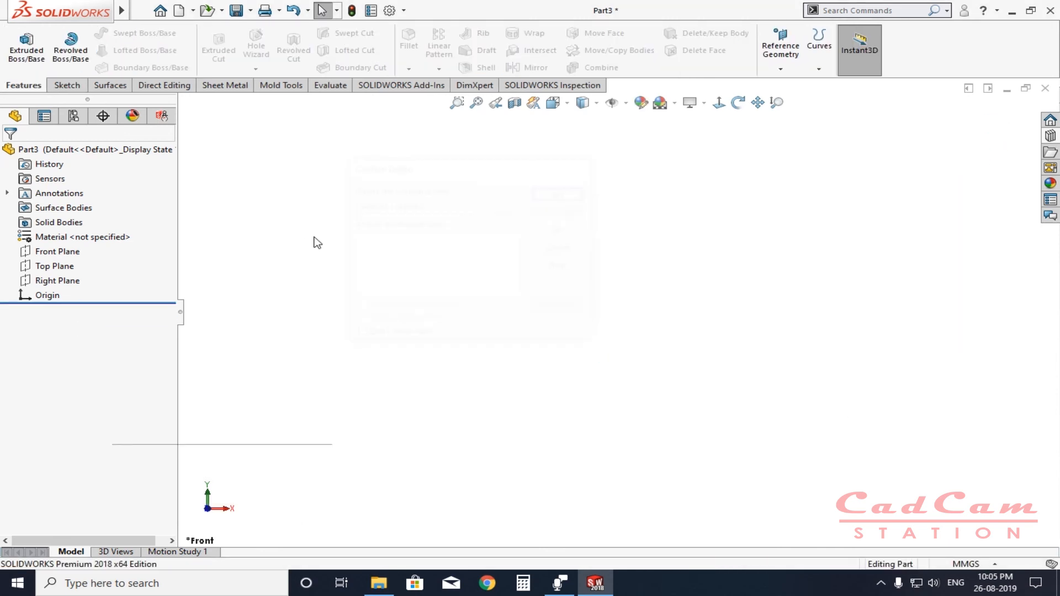